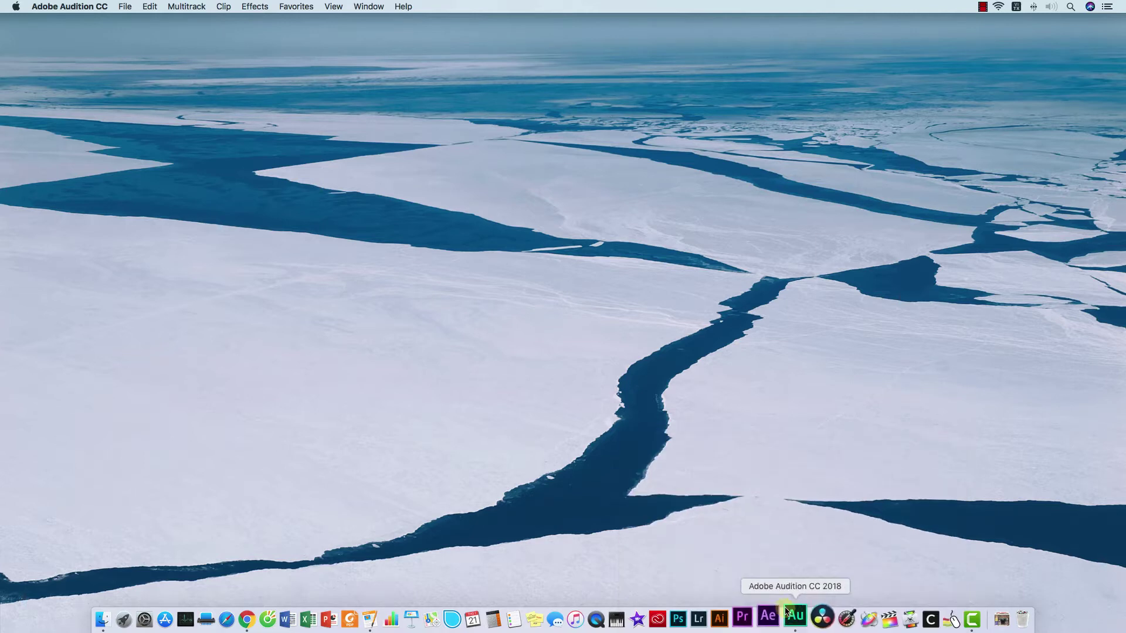
- Switch to Pages and bring up the document Giao trinh Audition.pages
left_click(384, 621)
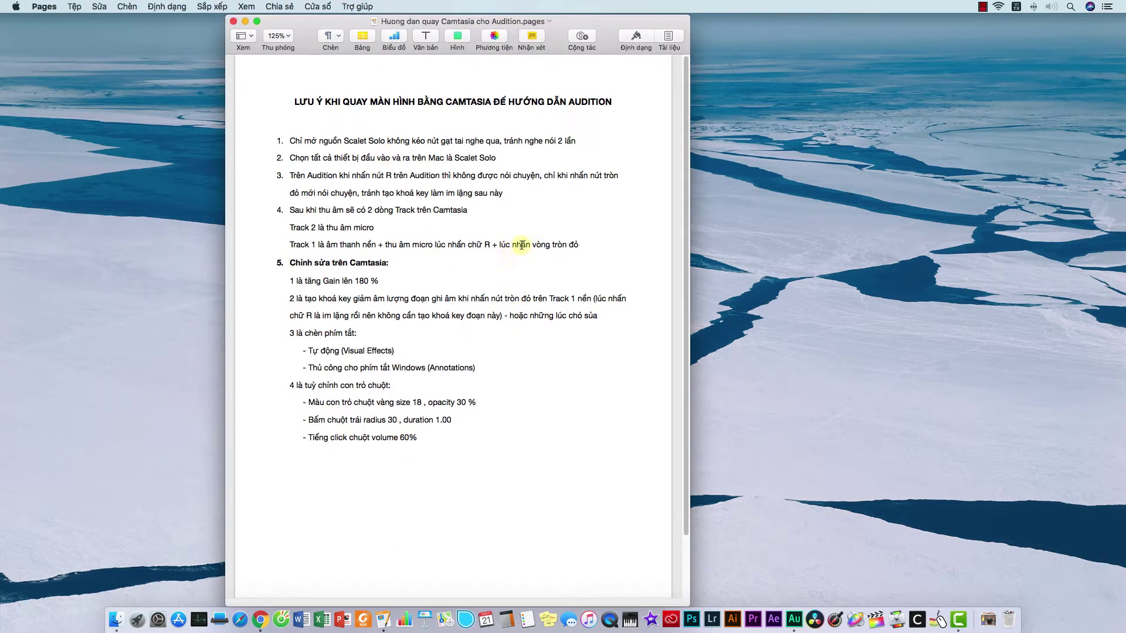
left_click(244, 21)
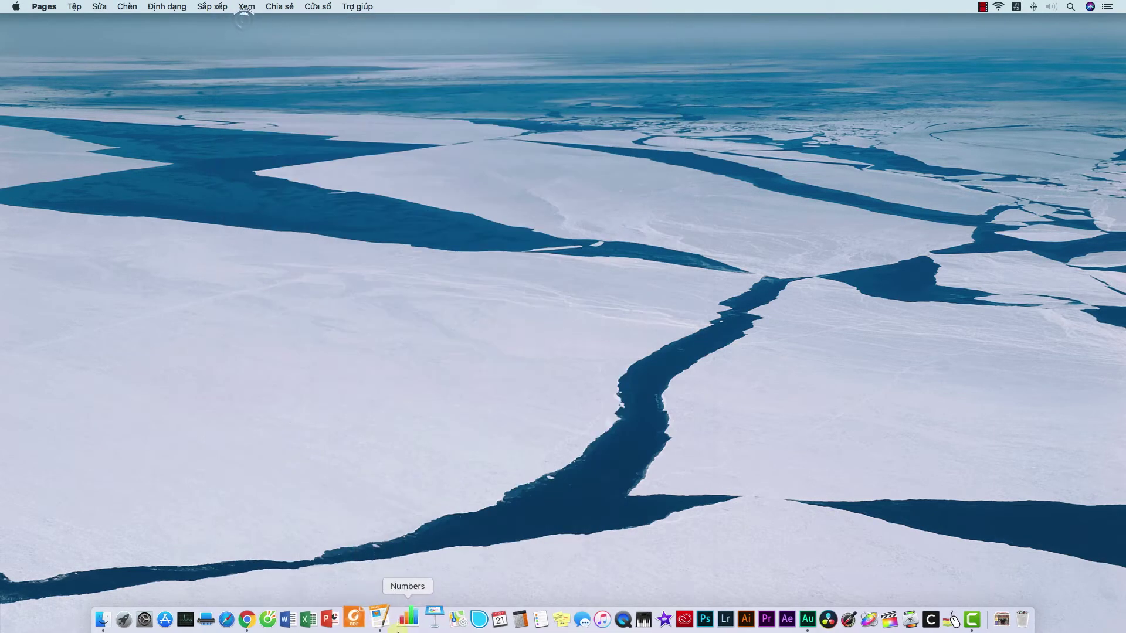
right_click(381, 619)
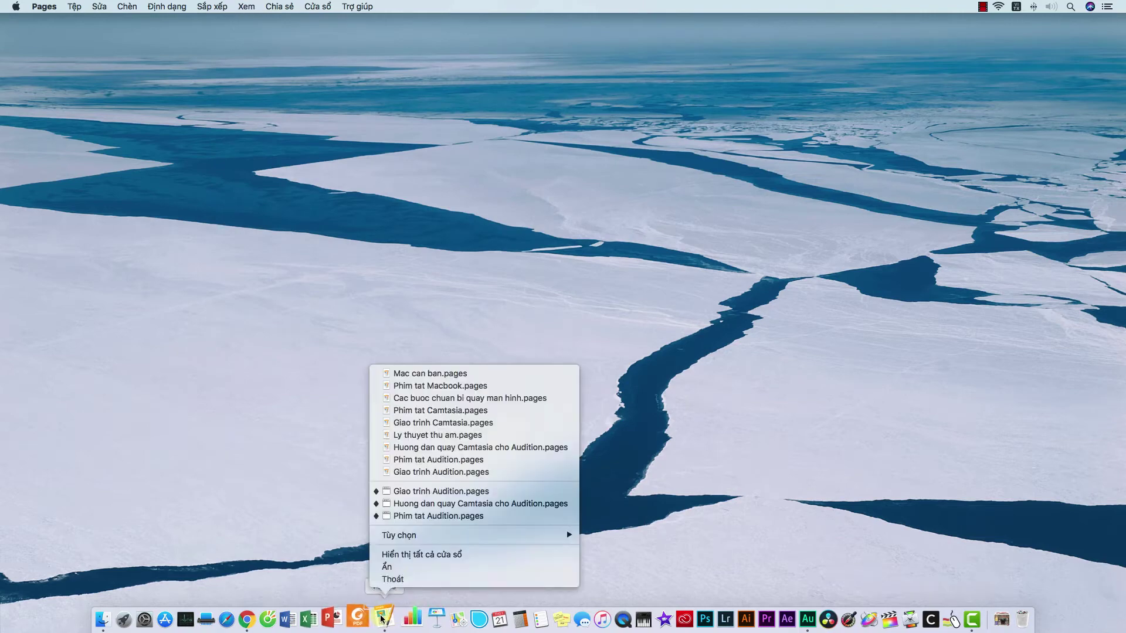
left_click(416, 491)
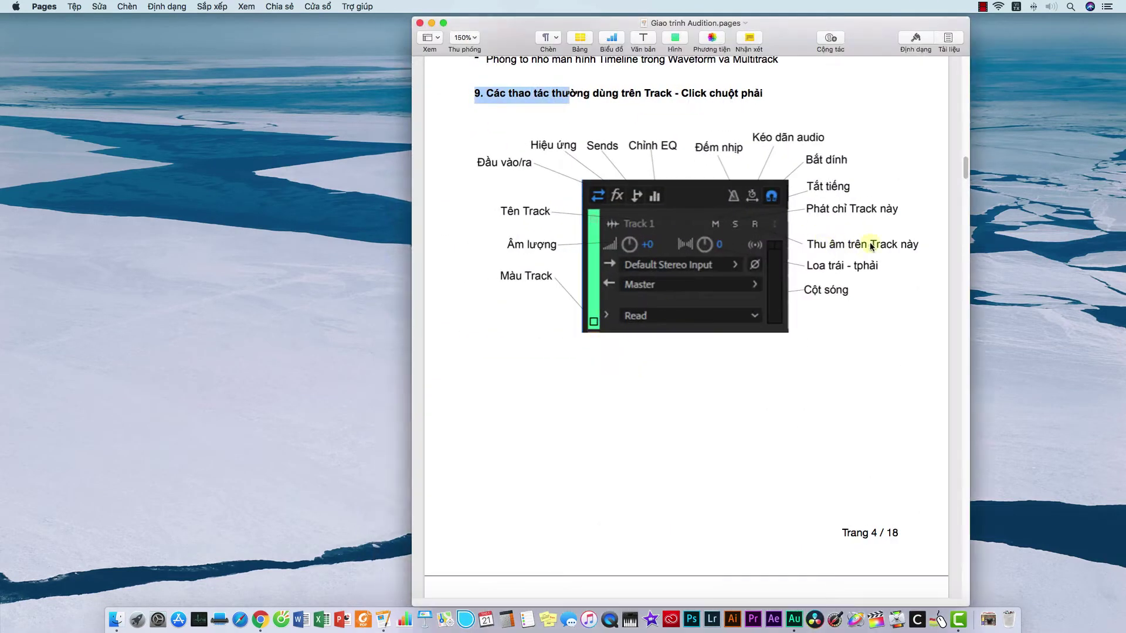
- Examine section 9 on common track operations and its labelled diagram of the track controls
scroll(601, 176, "up", 5)
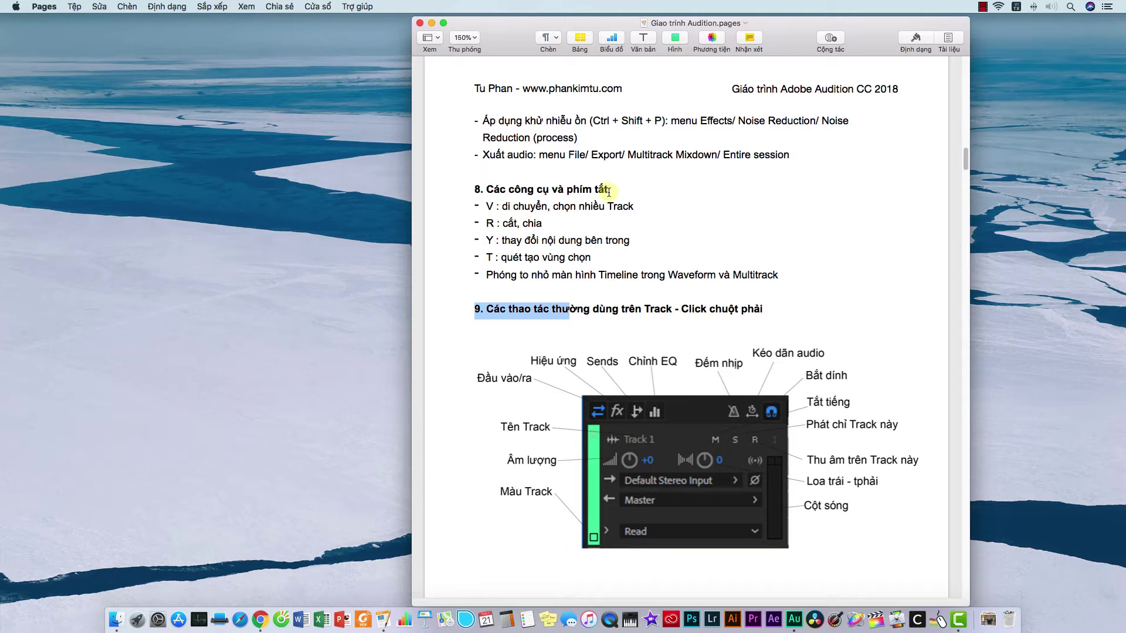
scroll(609, 192, "down", 3)
left_click(607, 235)
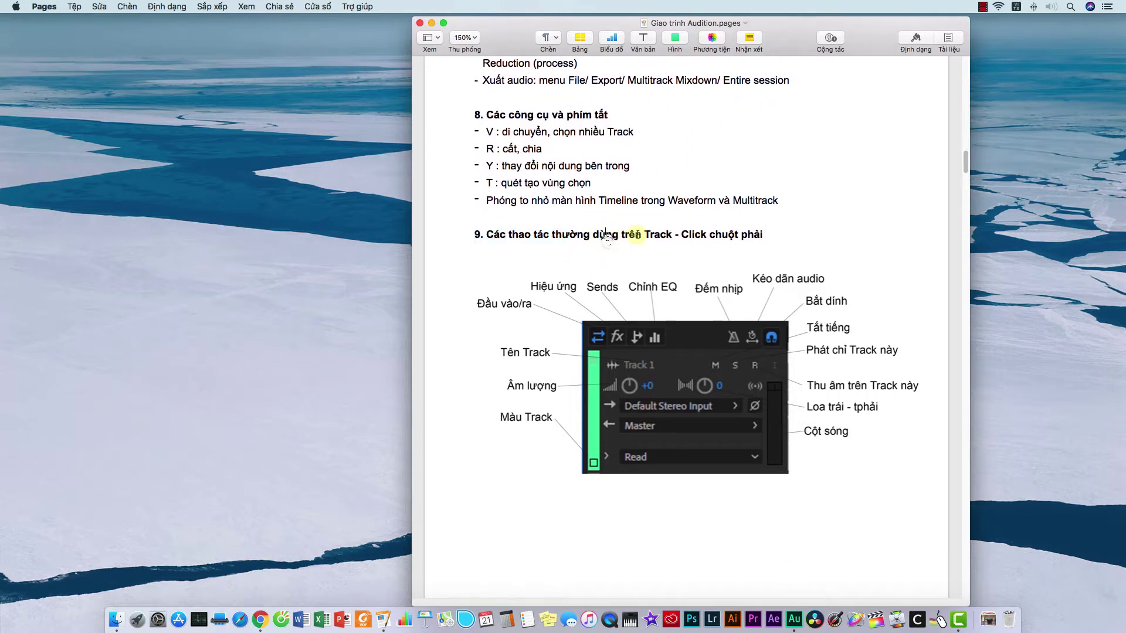
left_click_drag(611, 233, 521, 230)
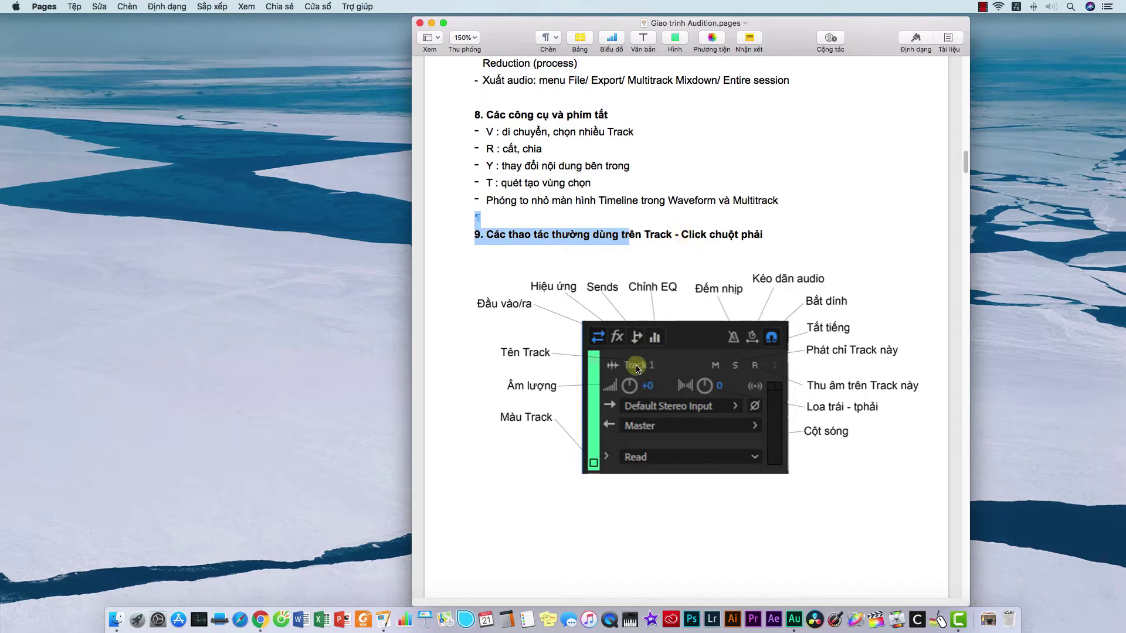
scroll(637, 368, "down", 3)
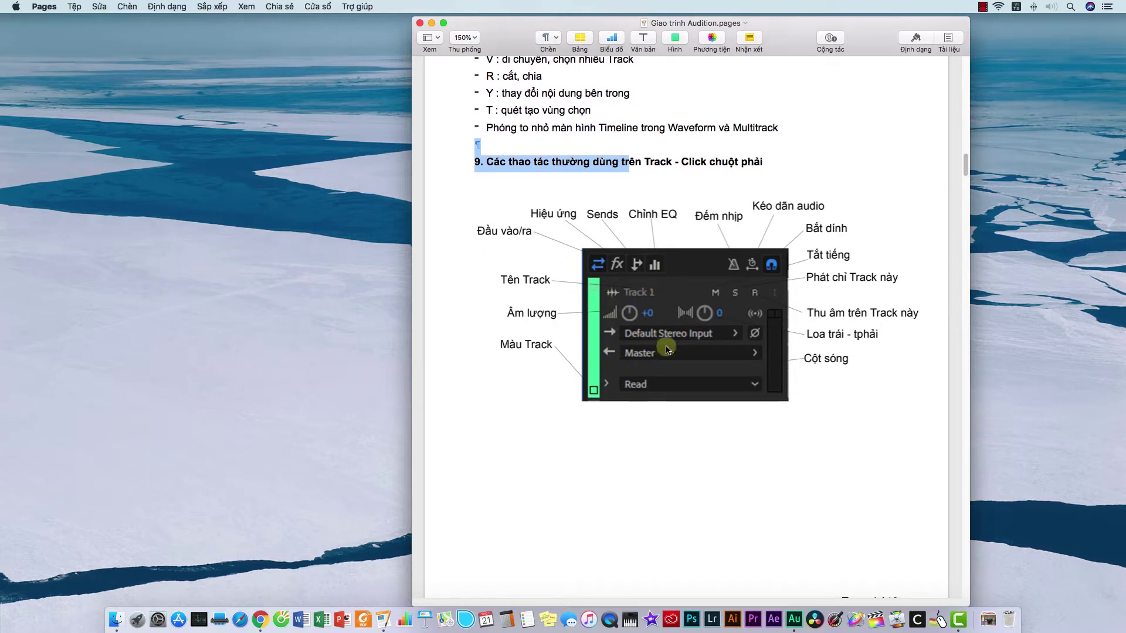
scroll(606, 350, "down", 1)
scroll(558, 210, "down", 1)
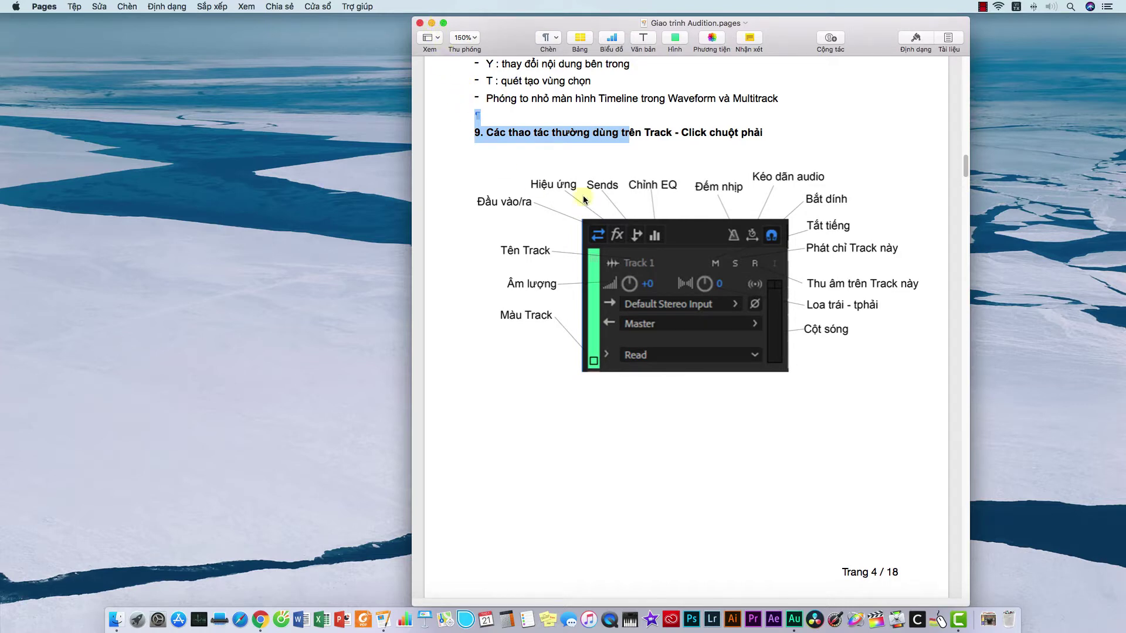
left_click(491, 136)
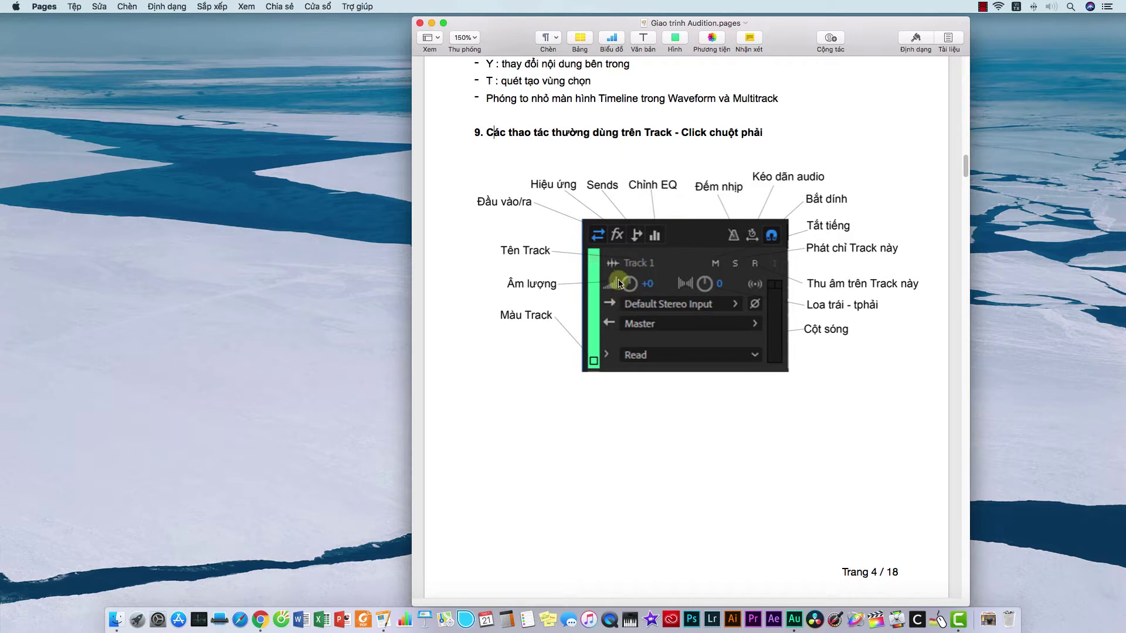
- Minimize the Pages document and switch to Adobe Audition with the Test 01.sesx multitrack session
left_click(432, 23)
left_click(958, 619)
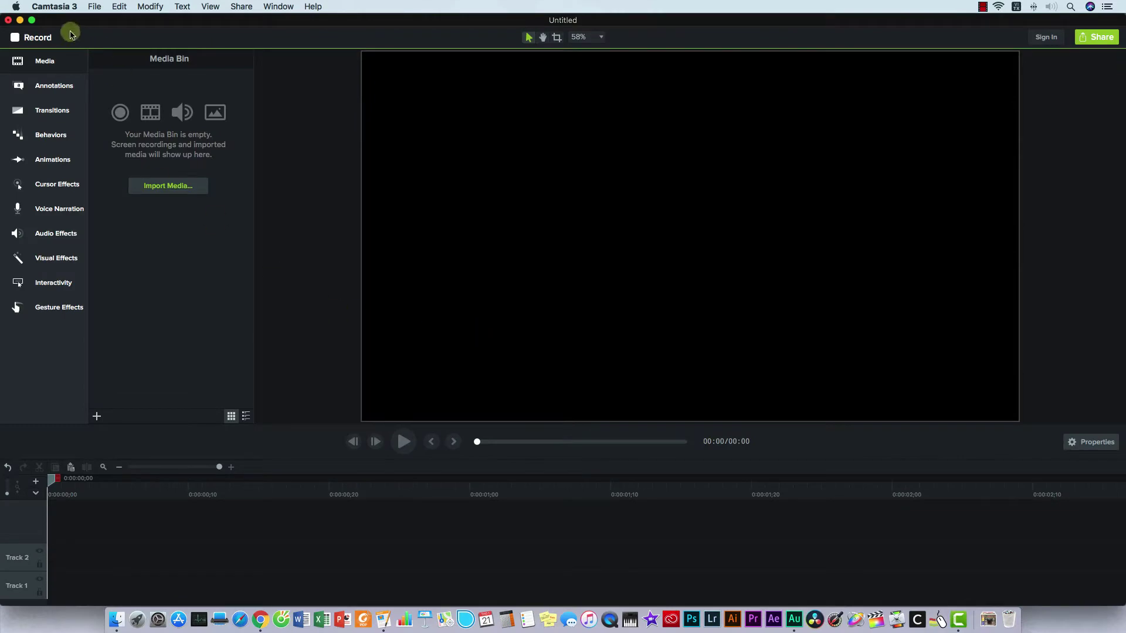
left_click(20, 20)
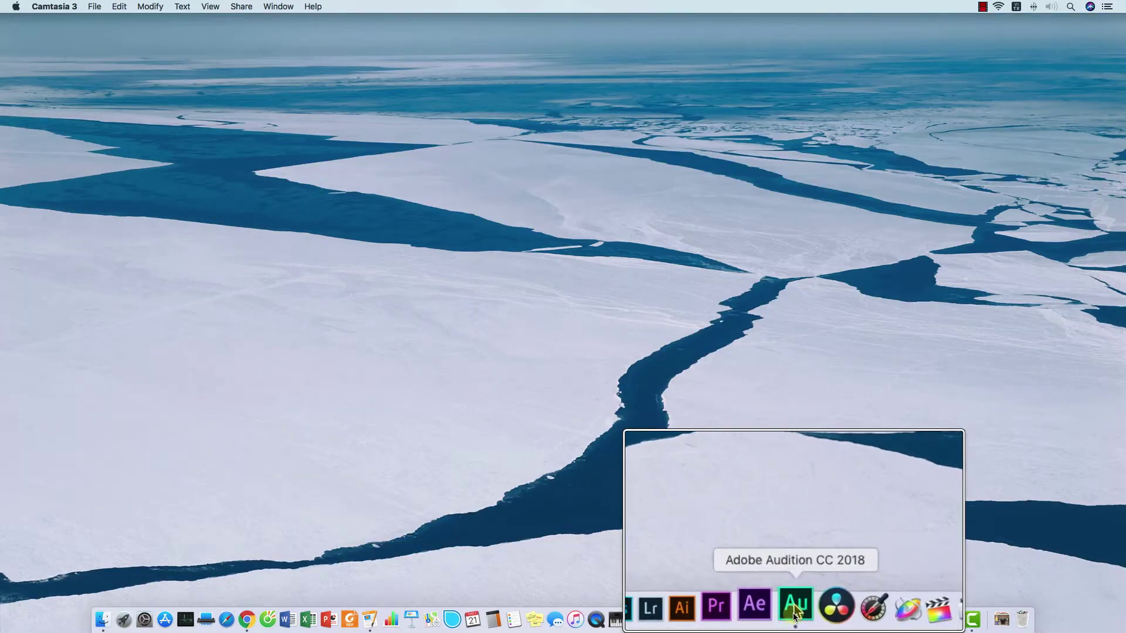
left_click(795, 615)
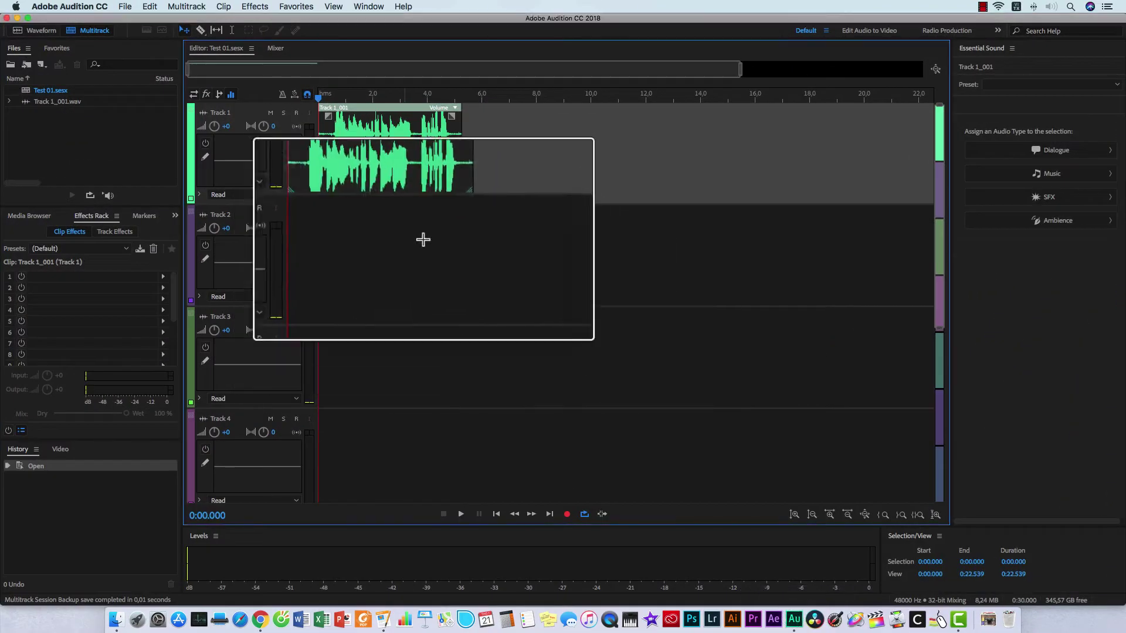
left_click(415, 225)
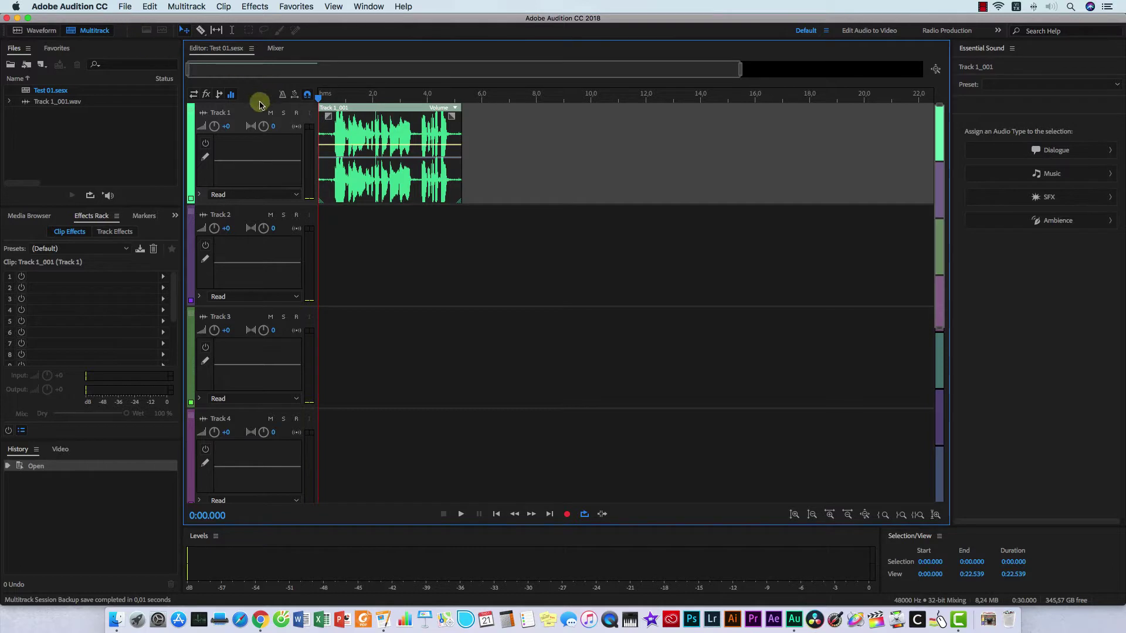
left_click(125, 8)
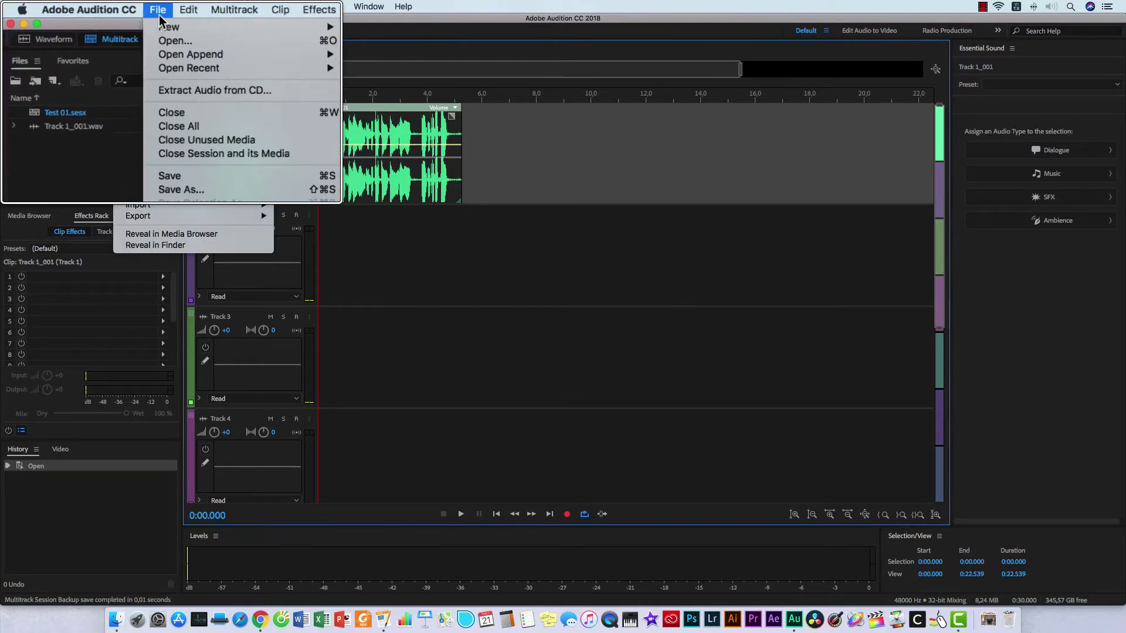
mouse_move(152, 20)
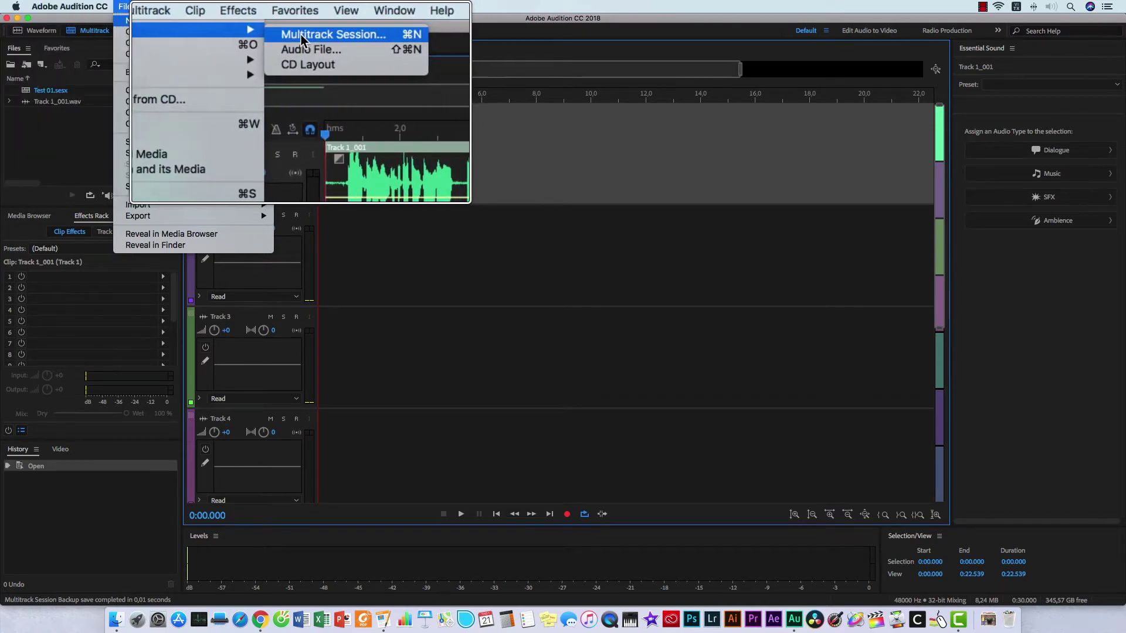
left_click(361, 82)
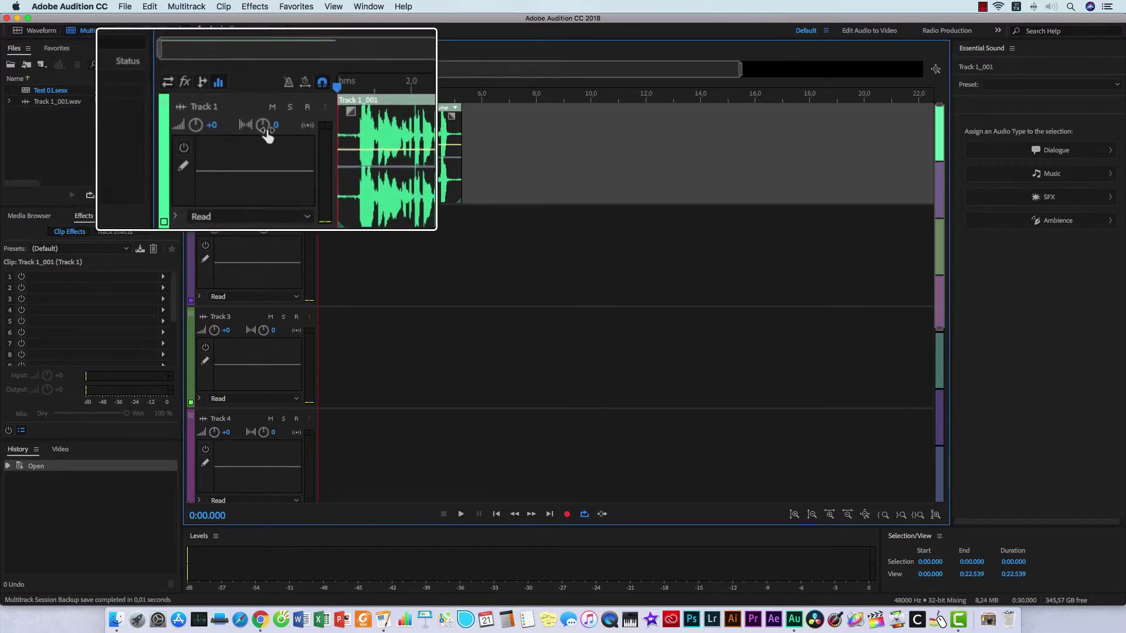
right_click(381, 134)
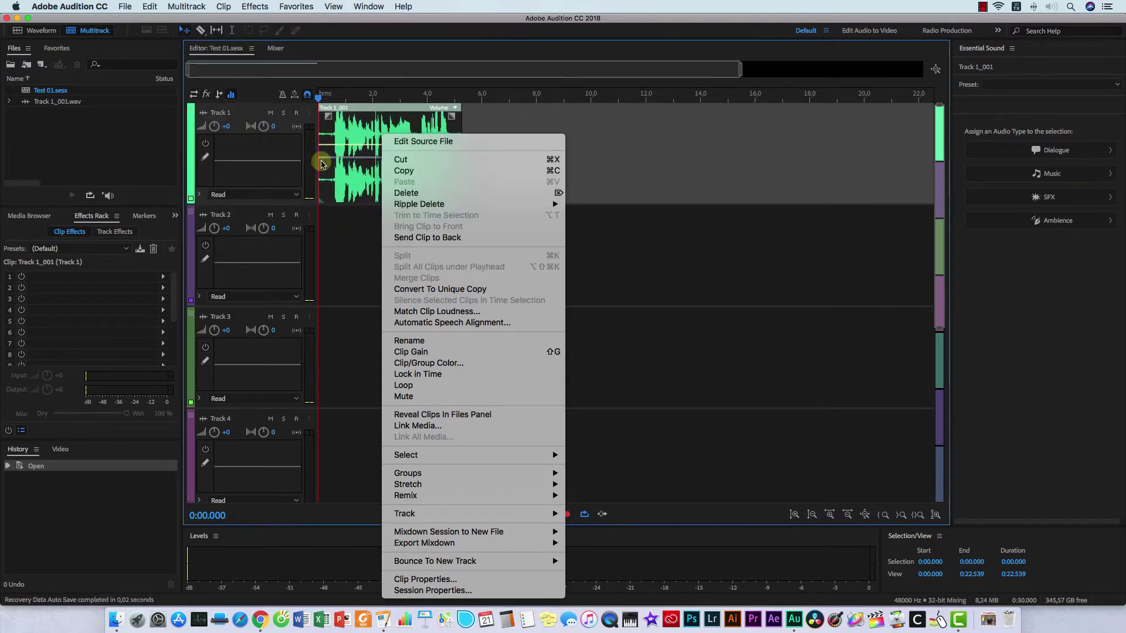
left_click(330, 218)
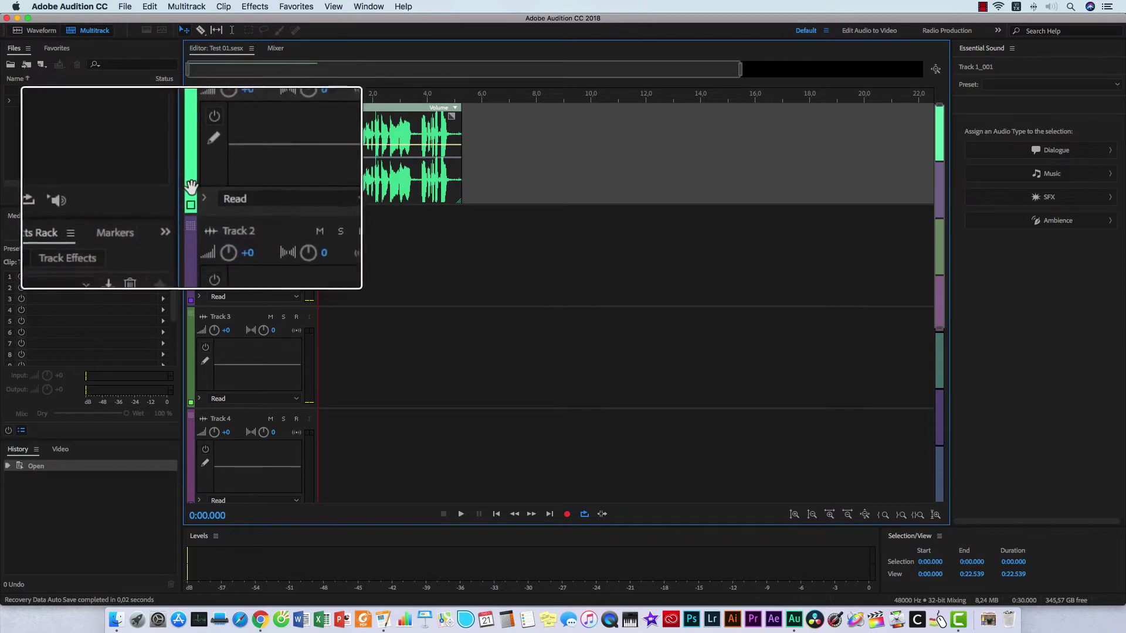
- Try a purple swatch and a hue of 208 as Track 1's colour, and discard the colour change
left_click(192, 200)
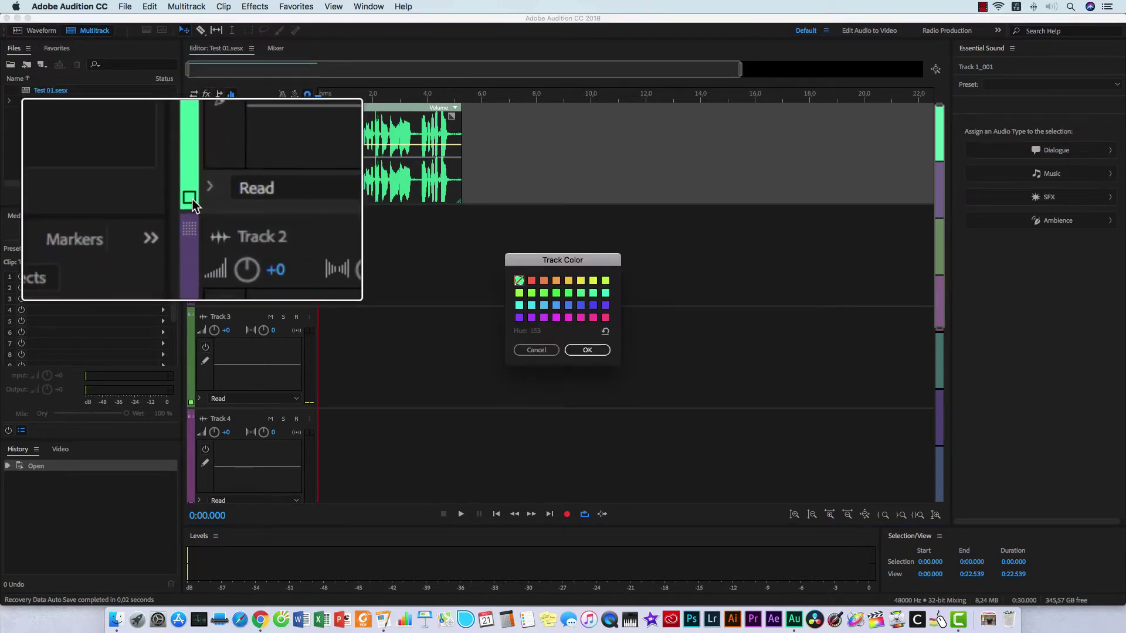
left_click_drag(537, 261, 449, 220)
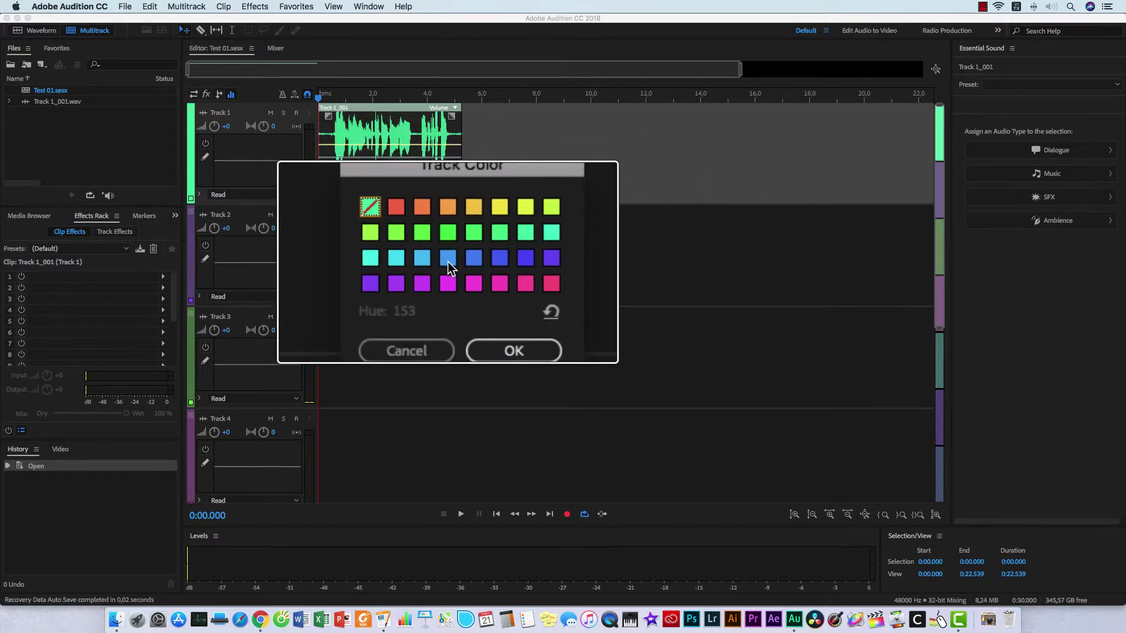
left_click(411, 272)
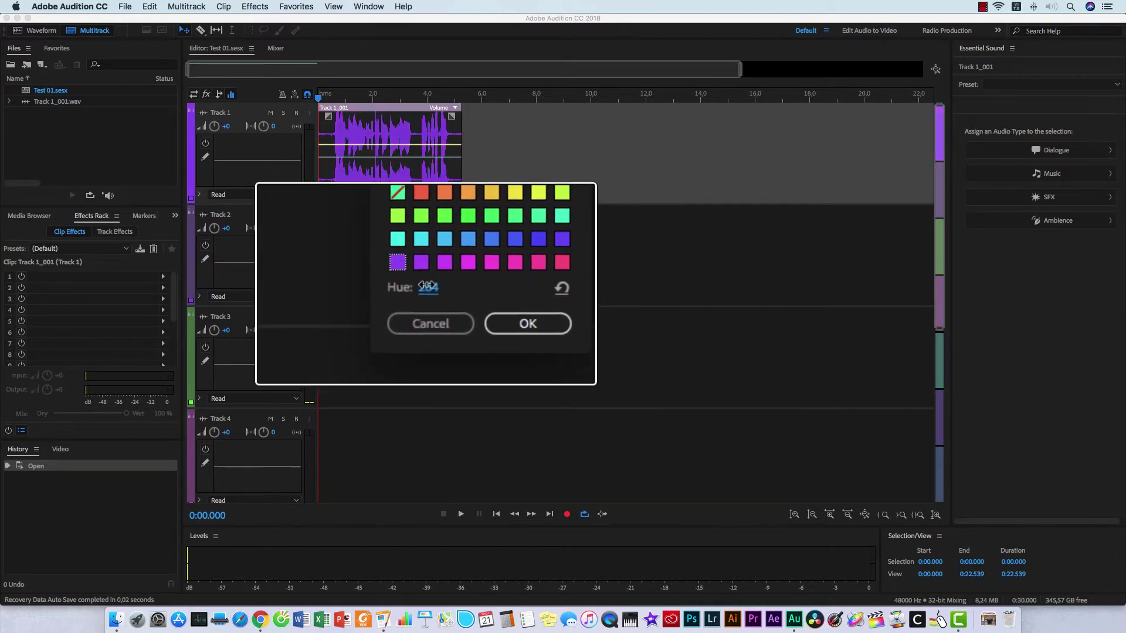
left_click_drag(427, 287, 402, 287)
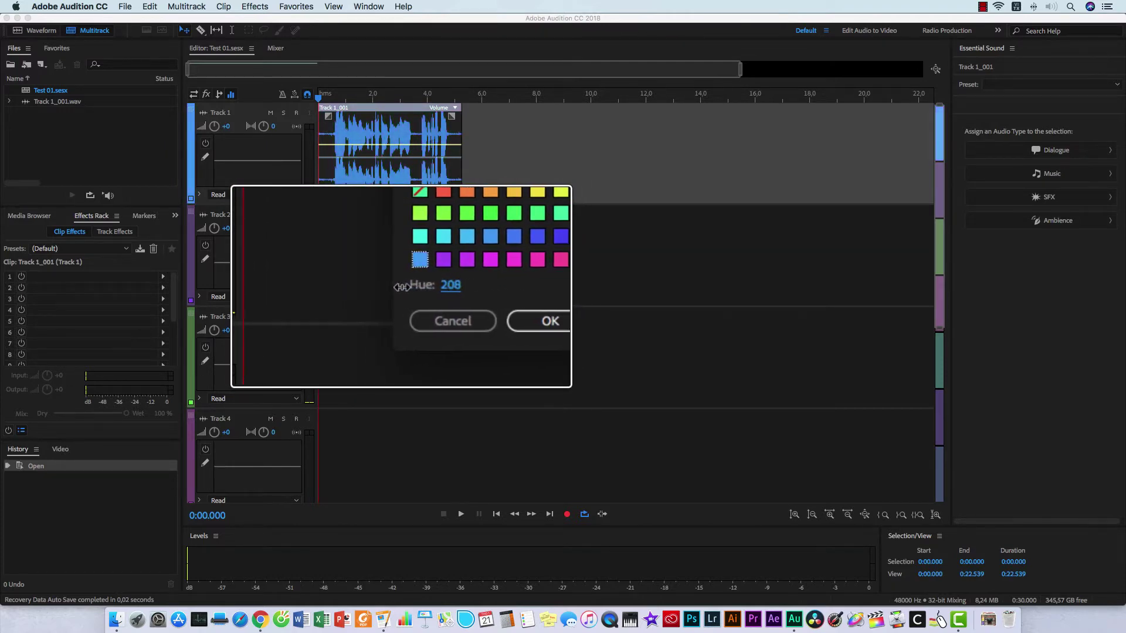
left_click(440, 306)
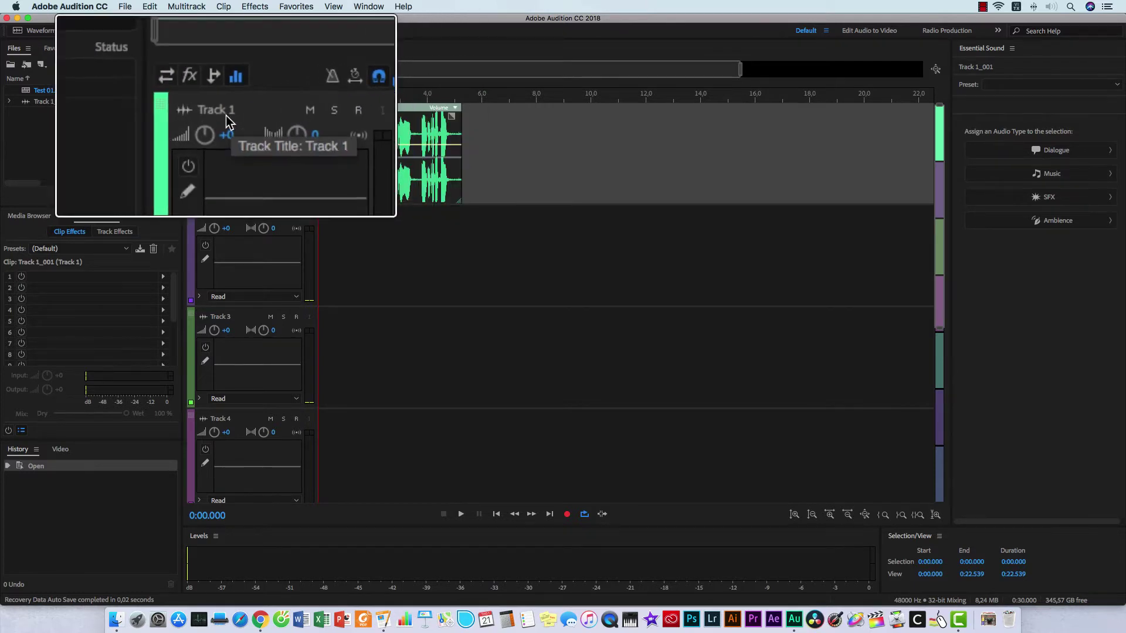
- Rename Track 1 as Test 01
left_click(229, 117)
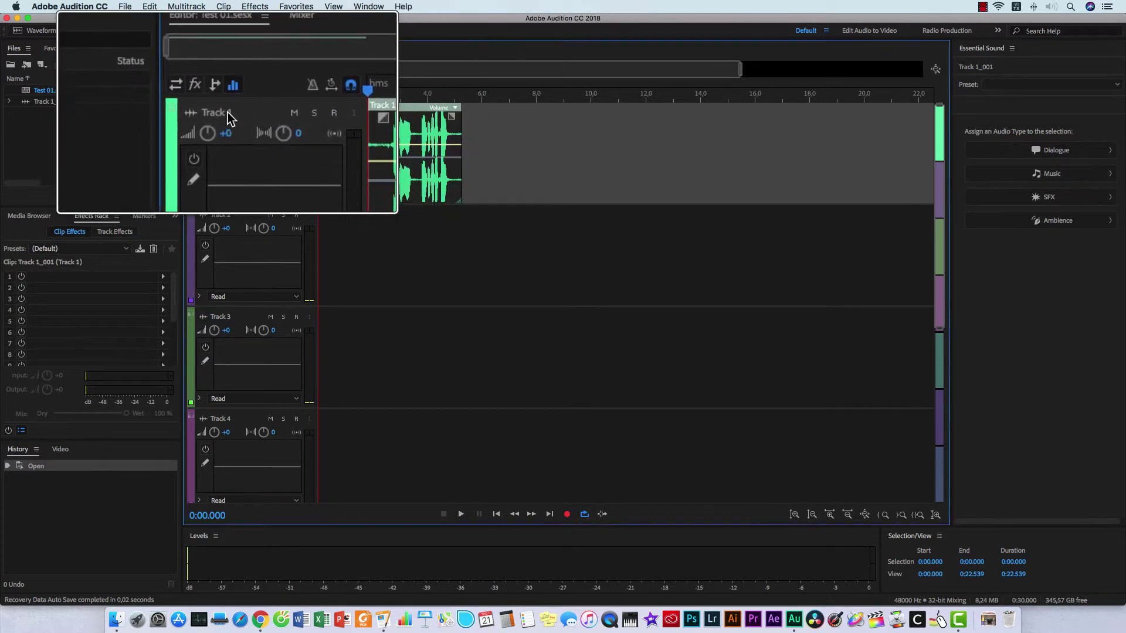
left_click(223, 115)
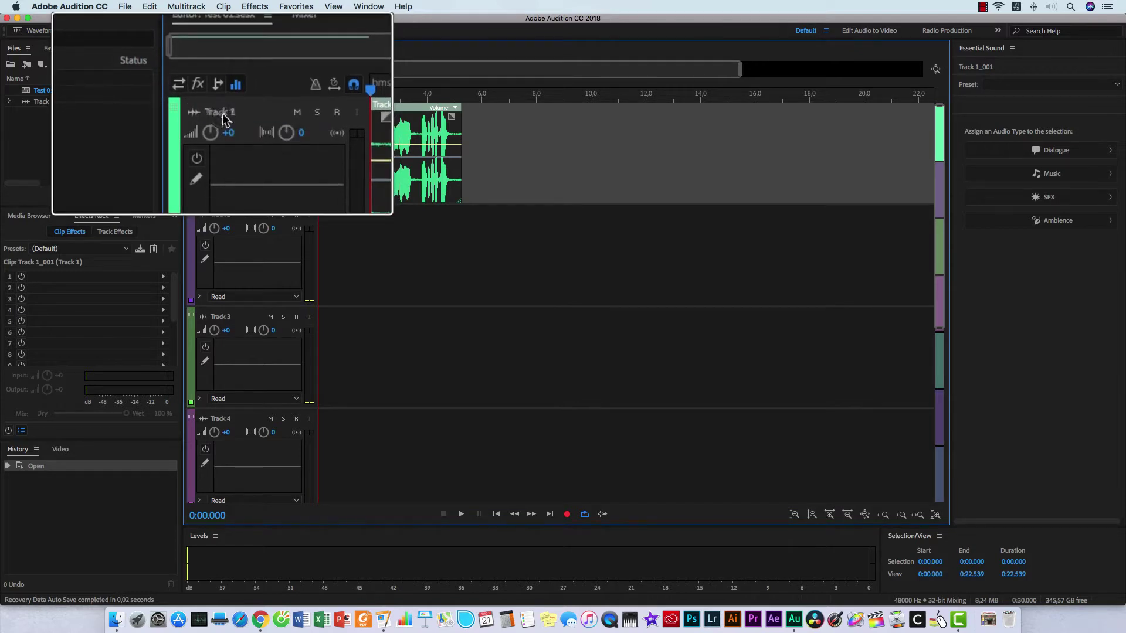
left_click(223, 115)
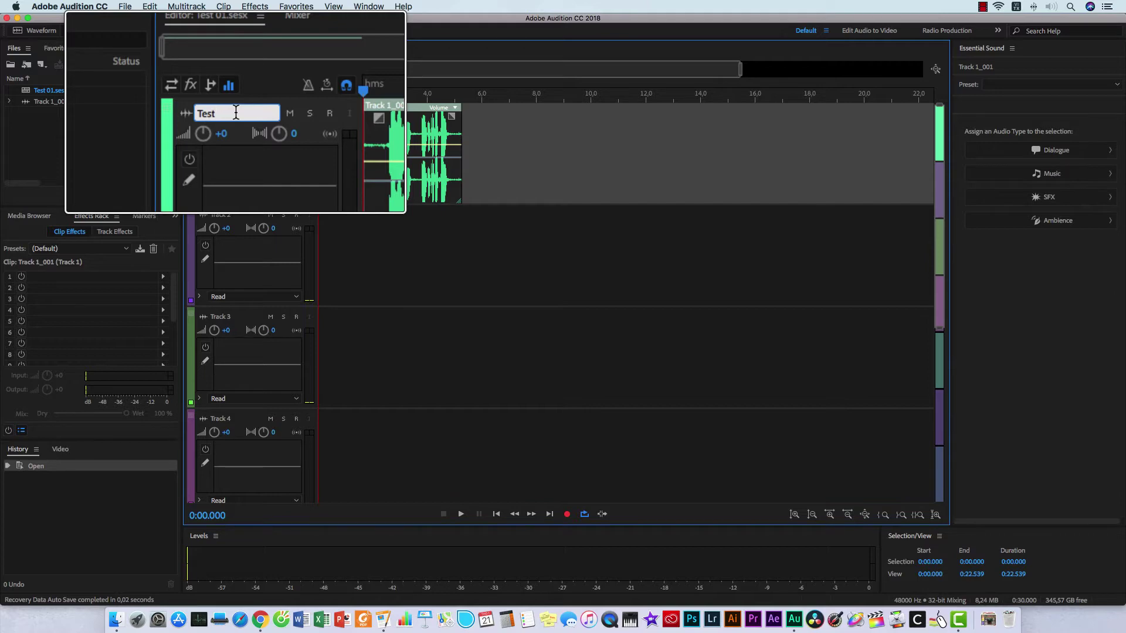
key("Return")
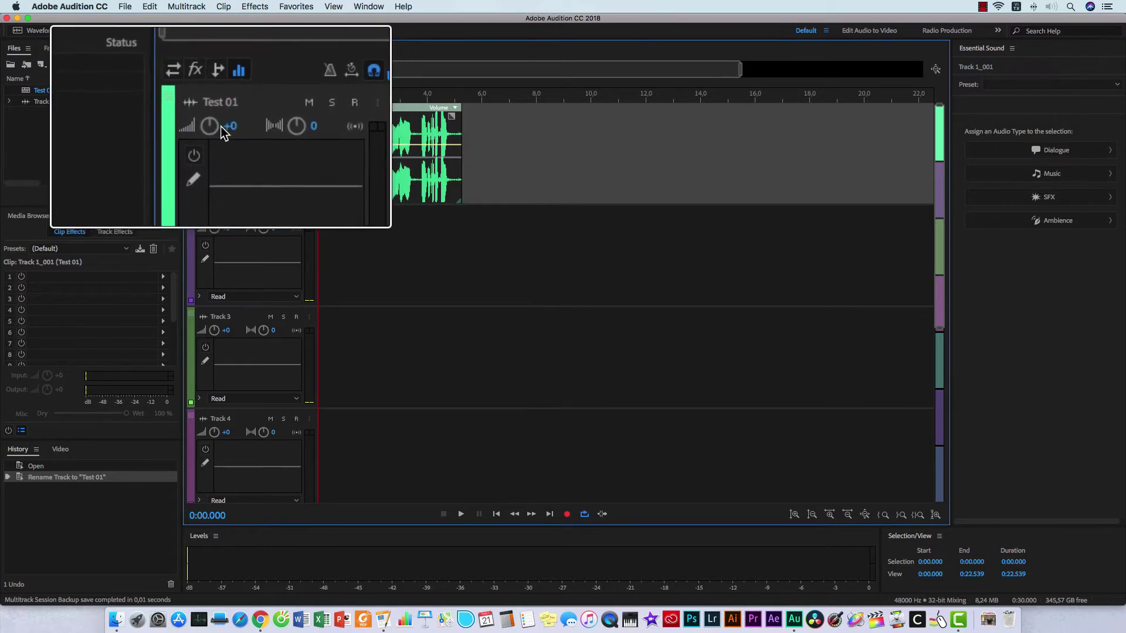
- Raise the volume of the Test 01 track to more than +6 dB
mouse_move(219, 133)
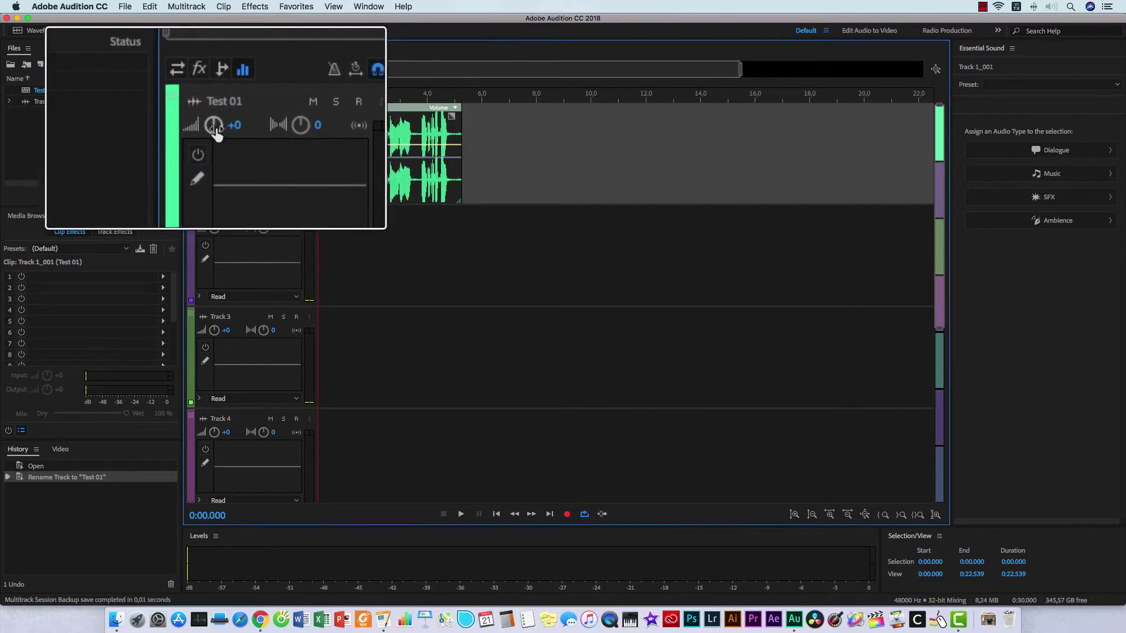
mouse_move(215, 132)
left_click(233, 125)
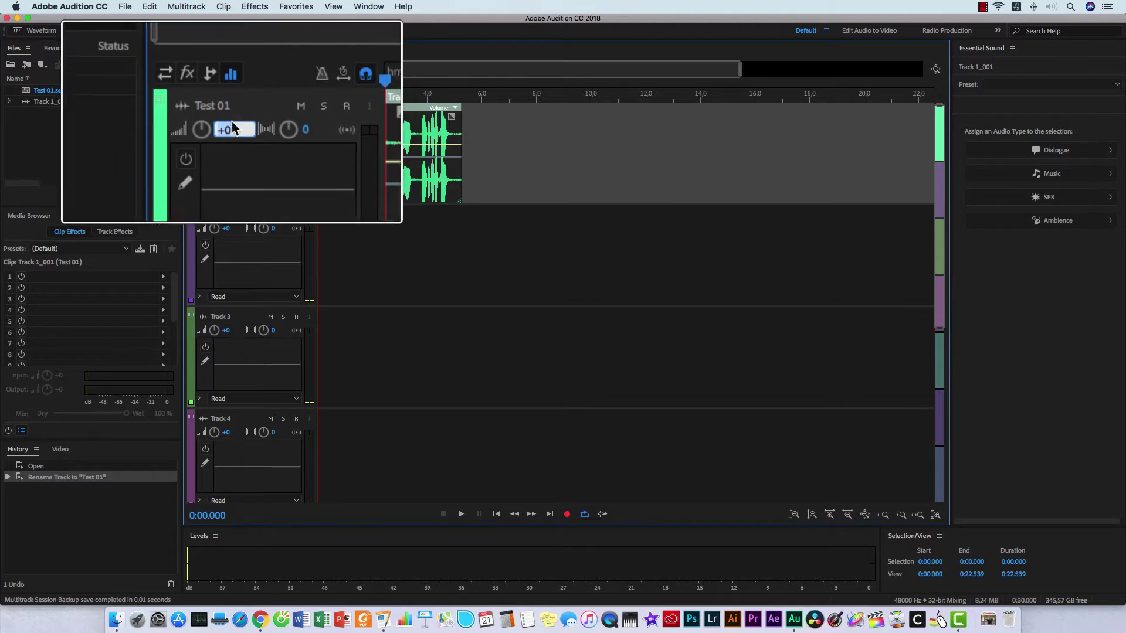
key("Return")
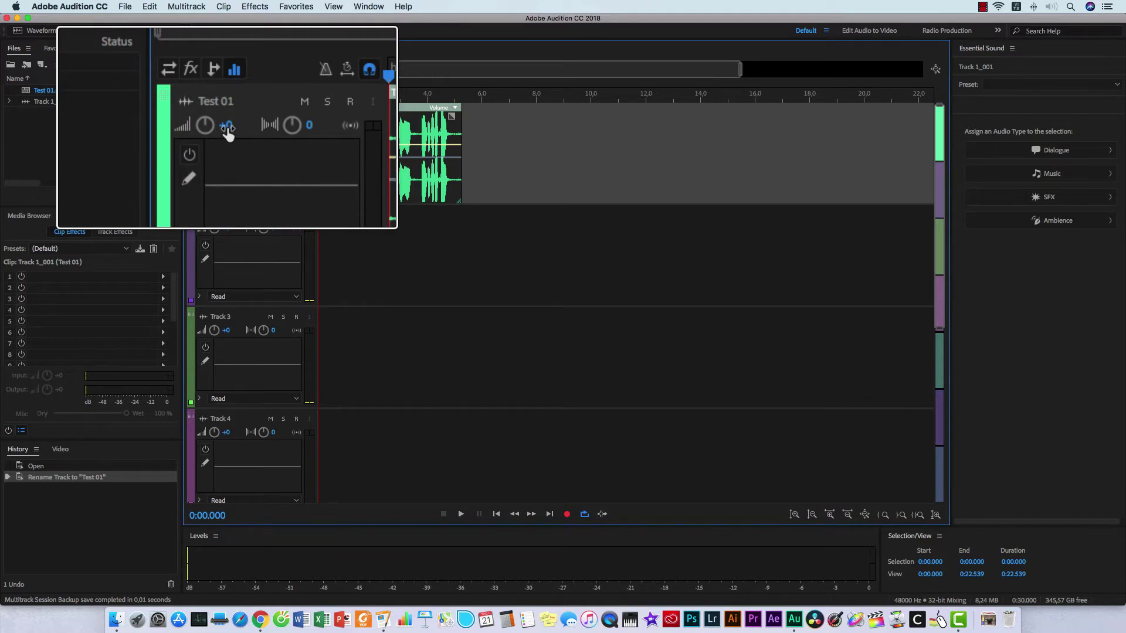
mouse_move(228, 135)
left_mouse_down()
mouse_move(210, 132)
mouse_move(261, 130)
mouse_move(285, 162)
mouse_move(258, 126)
mouse_move(247, 127)
mouse_move(262, 134)
mouse_move(248, 136)
left_mouse_up()
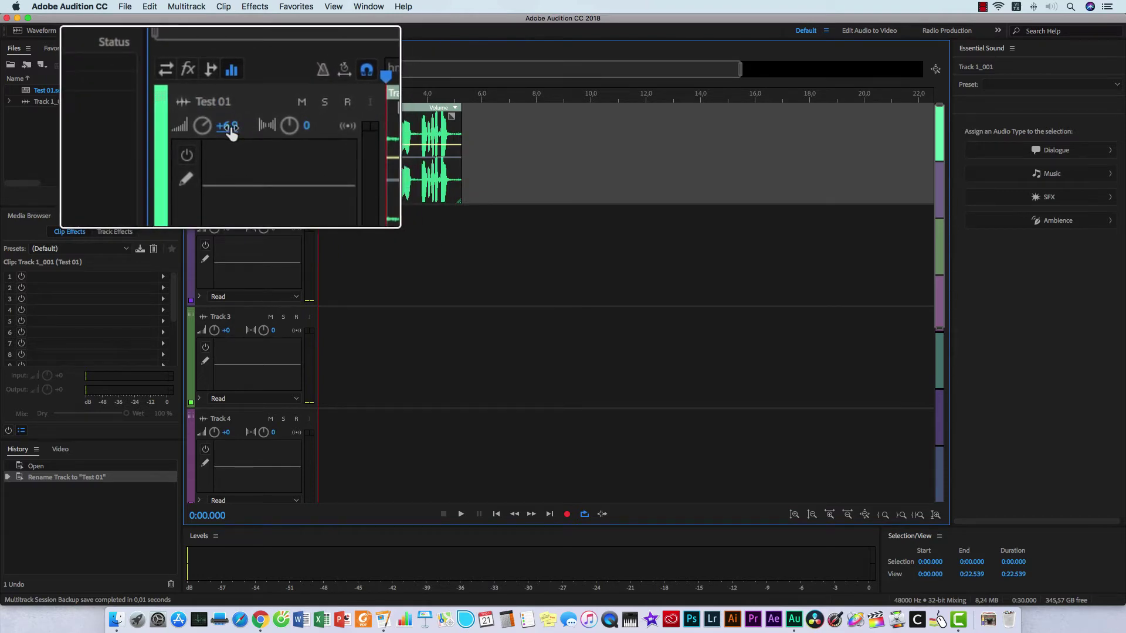
- Set the volume of the Test 01 track to 0
mouse_move(230, 133)
left_mouse_down()
mouse_move(215, 127)
mouse_move(230, 127)
left_mouse_up()
left_click(231, 126)
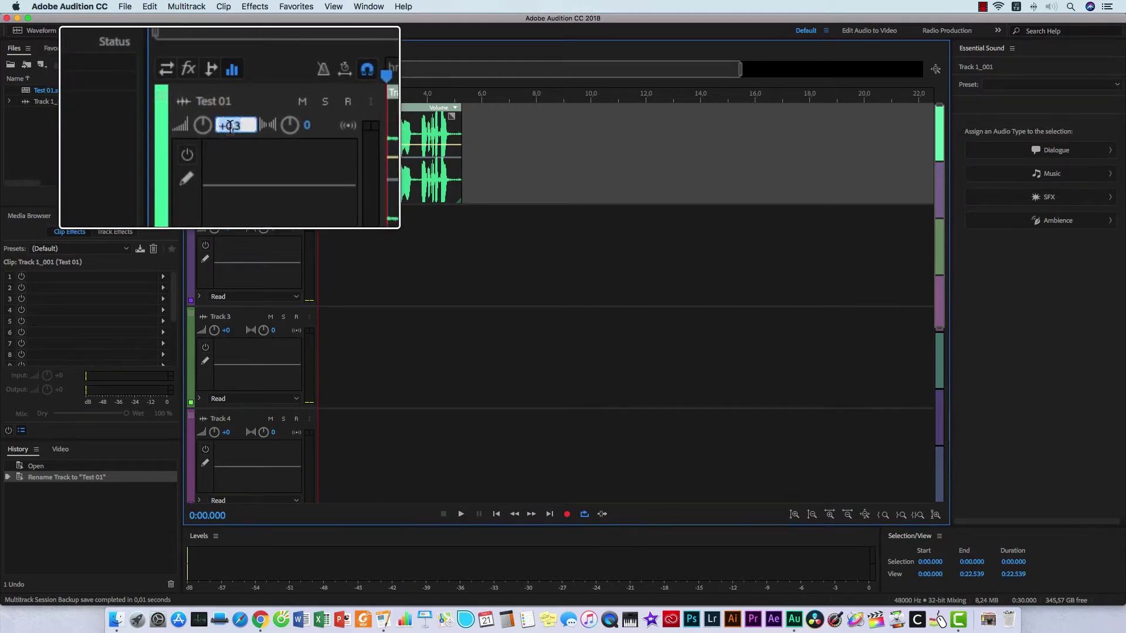
type("0")
key("Return")
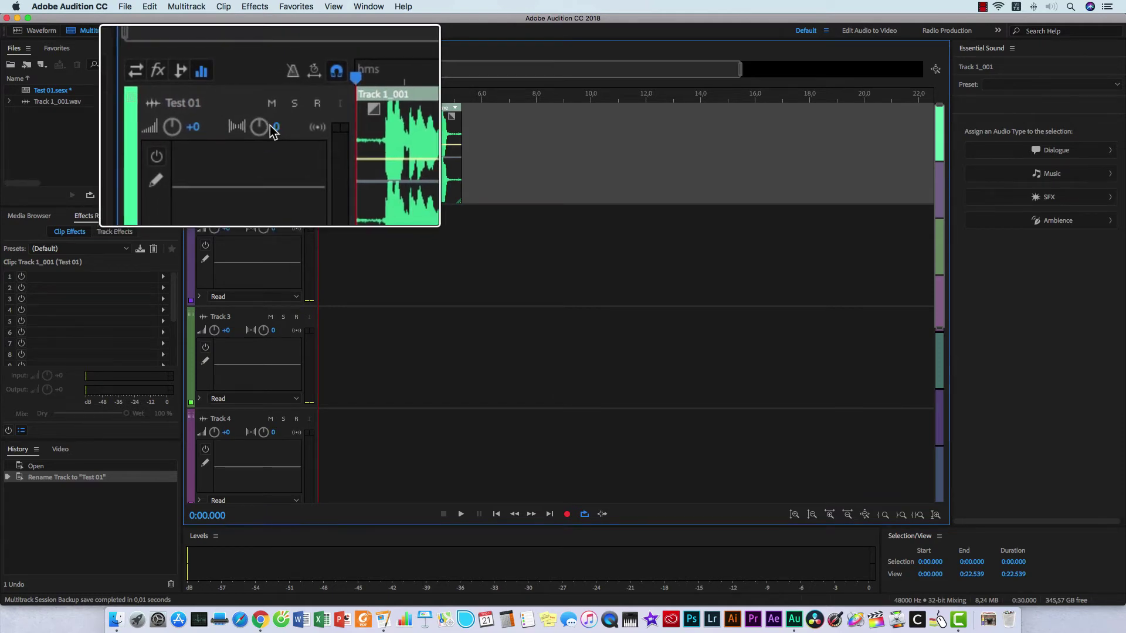
- Pan the Test 01 track fully left to L100, and vary its stereo pan between about L74 and L98
left_click_drag(272, 130, 231, 134)
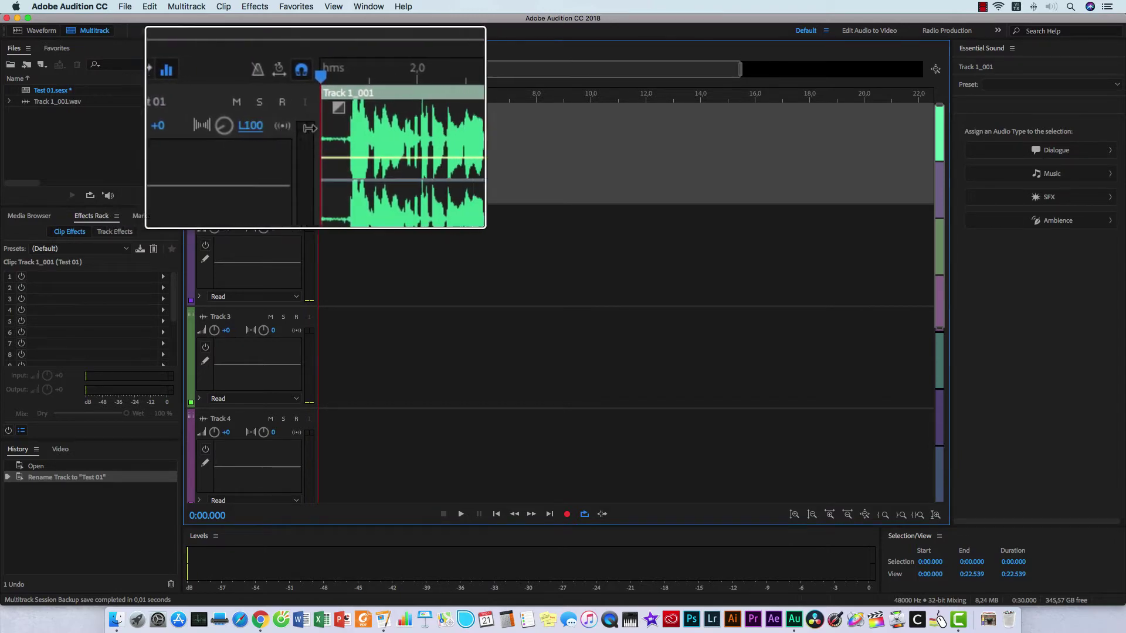
left_click(268, 126)
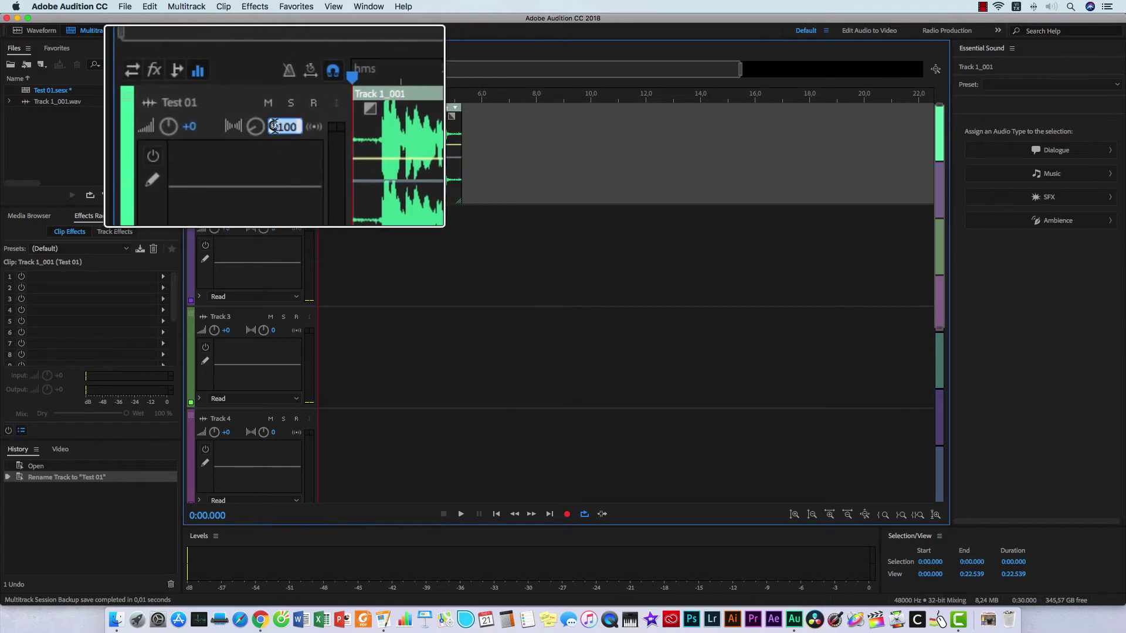
left_click_drag(262, 121, 292, 121)
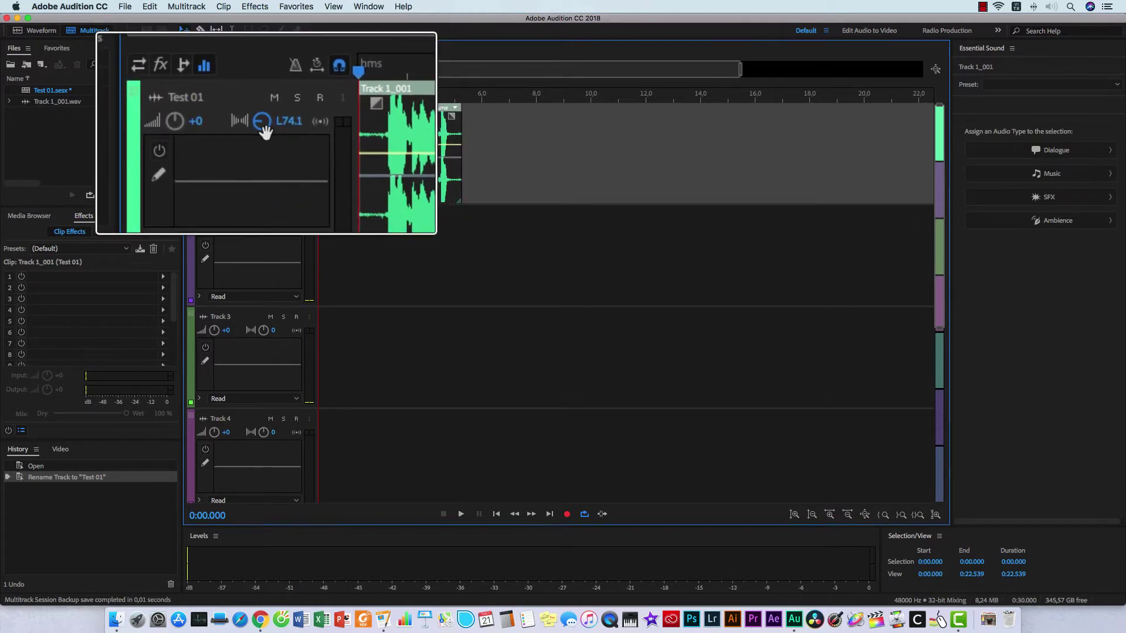
left_click_drag(265, 132, 247, 131)
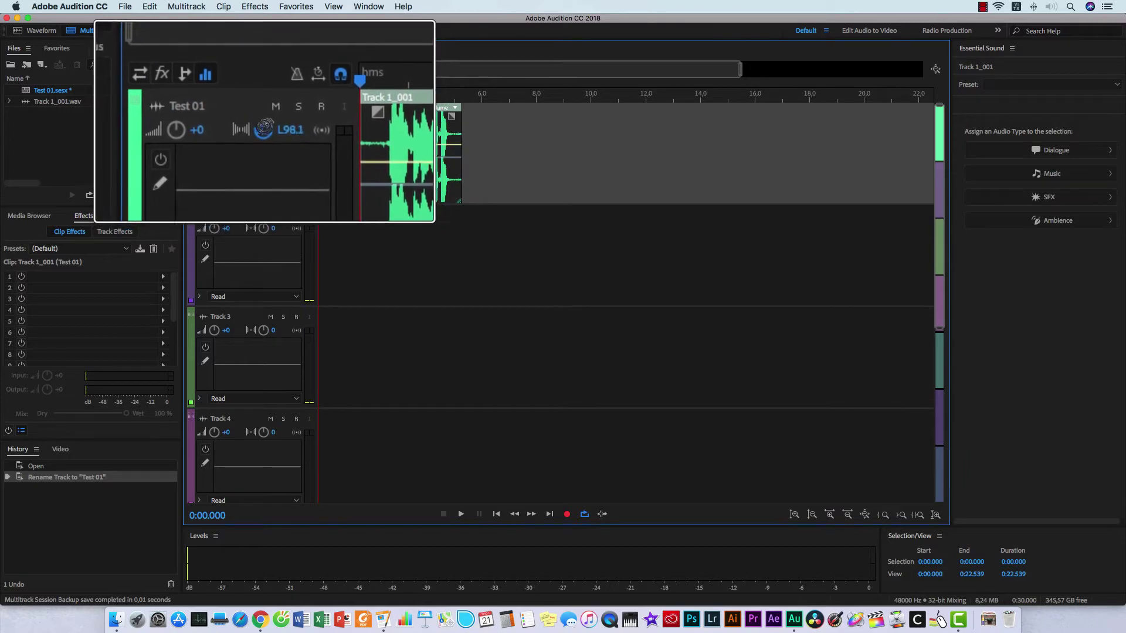
left_click_drag(264, 131, 264, 134)
- Set the stereo pan of the Test 01 track to 0
left_click(287, 127)
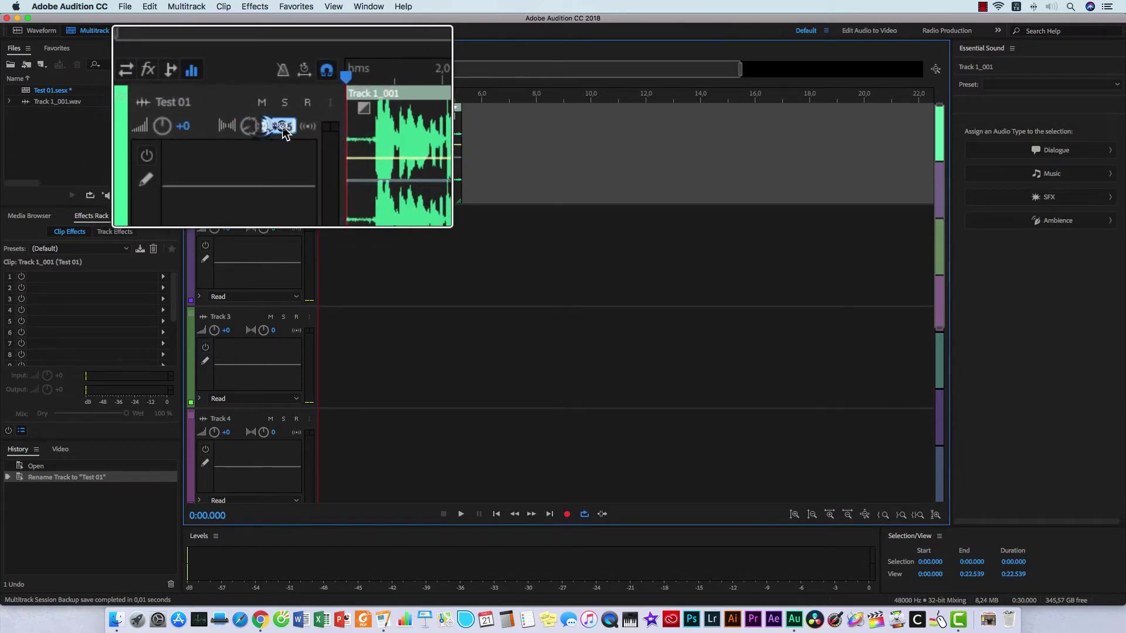
type("0")
key("Return")
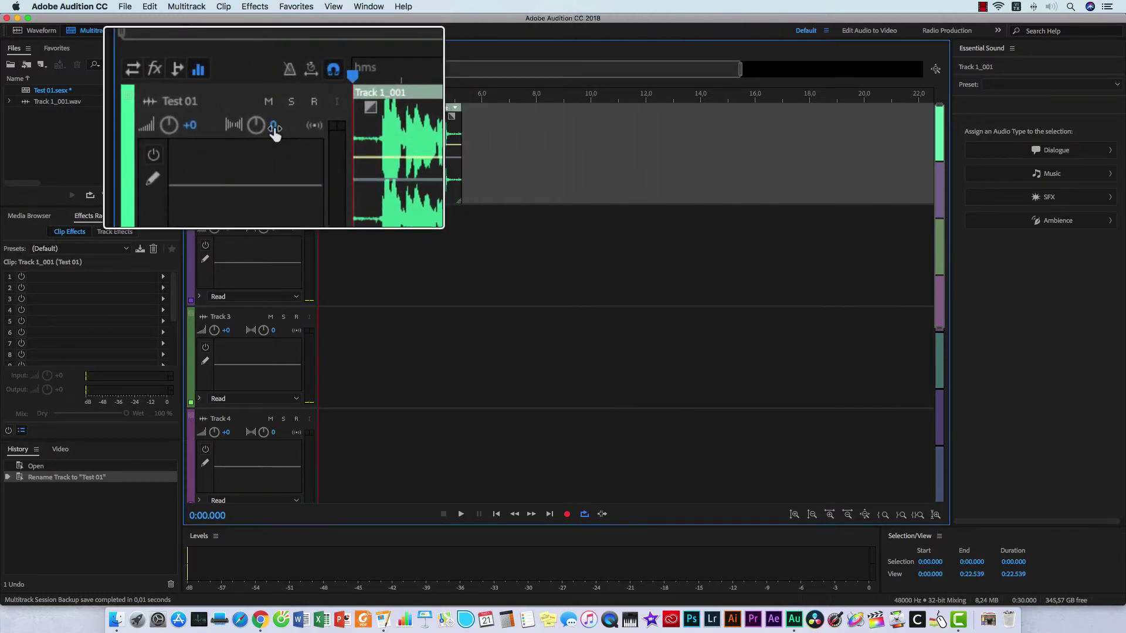
- Pan the Test 01 track fully right to R100, and reset its stereo pan to 0
left_click_drag(273, 127, 306, 126)
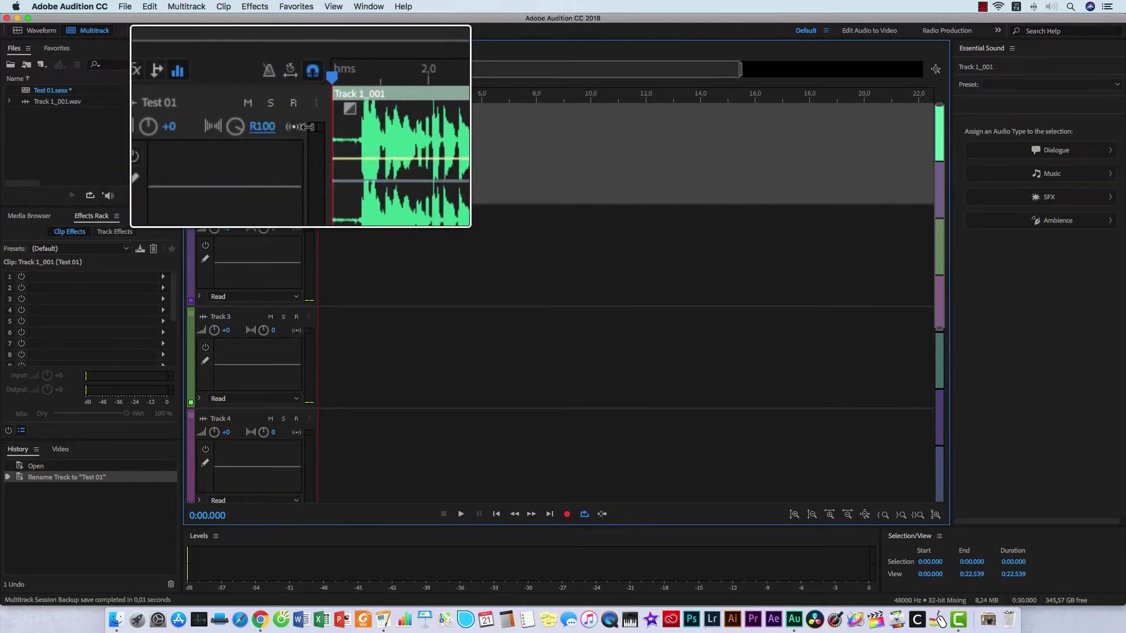
left_click(274, 127)
type("0")
key("Return")
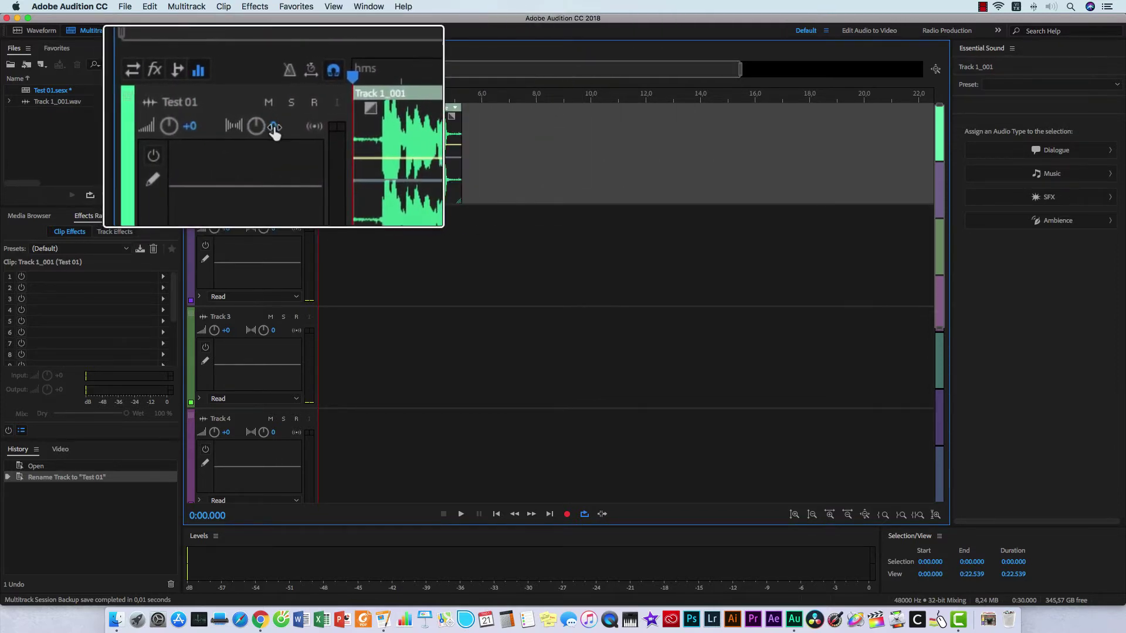
- Pan the Test 01 track fully left to L100, and return its stereo pan to 0
left_click_drag(275, 133, 273, 136)
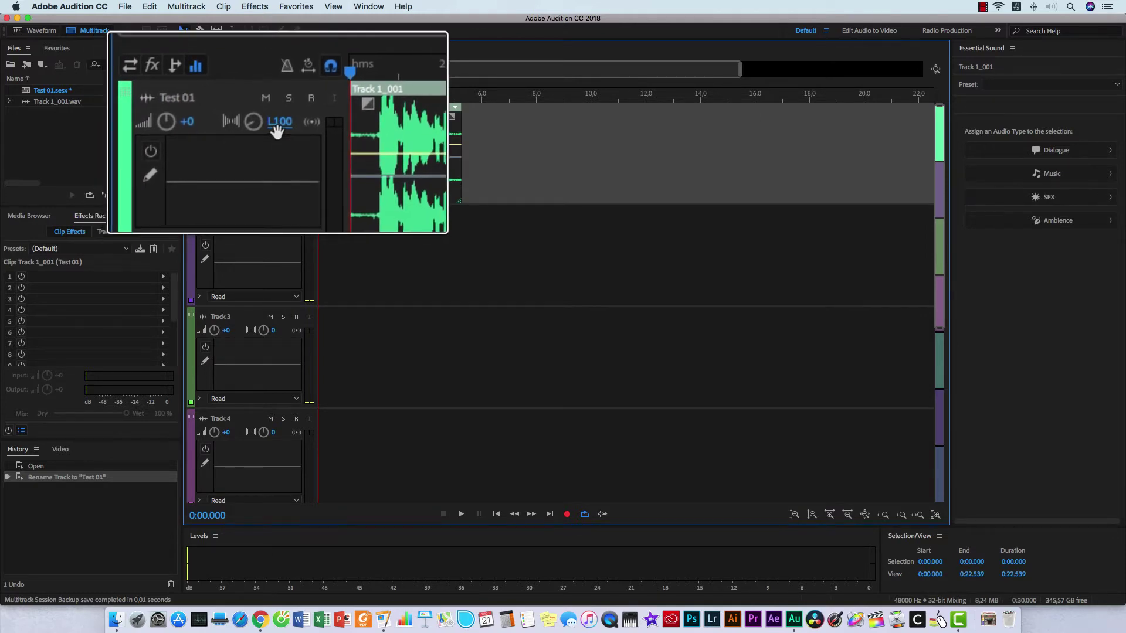
left_click(276, 129)
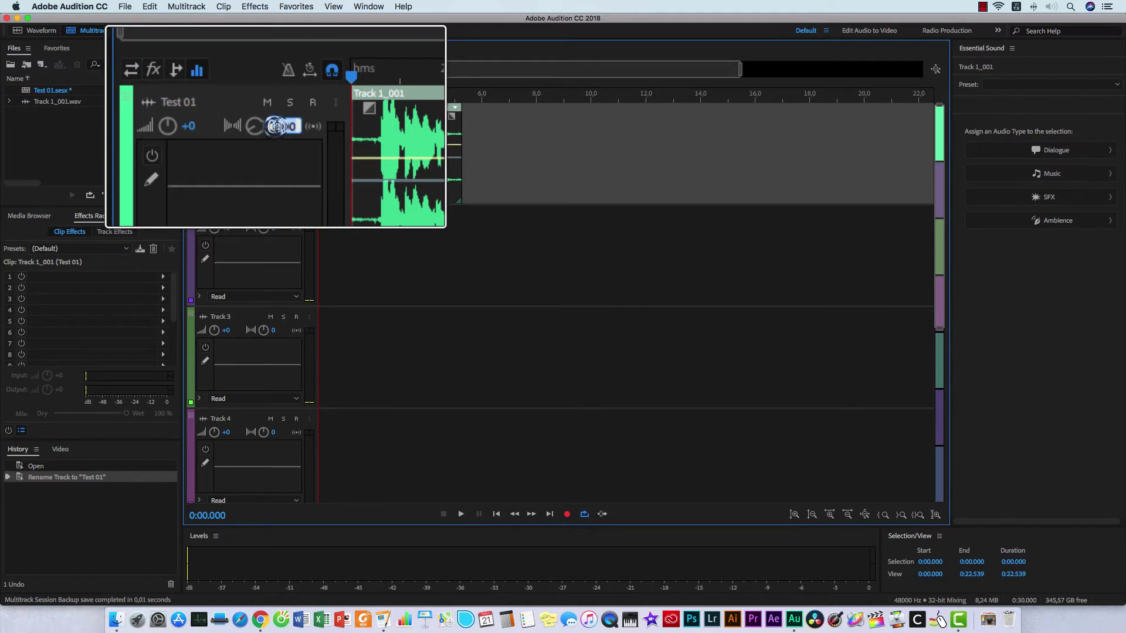
type("0")
key("Return")
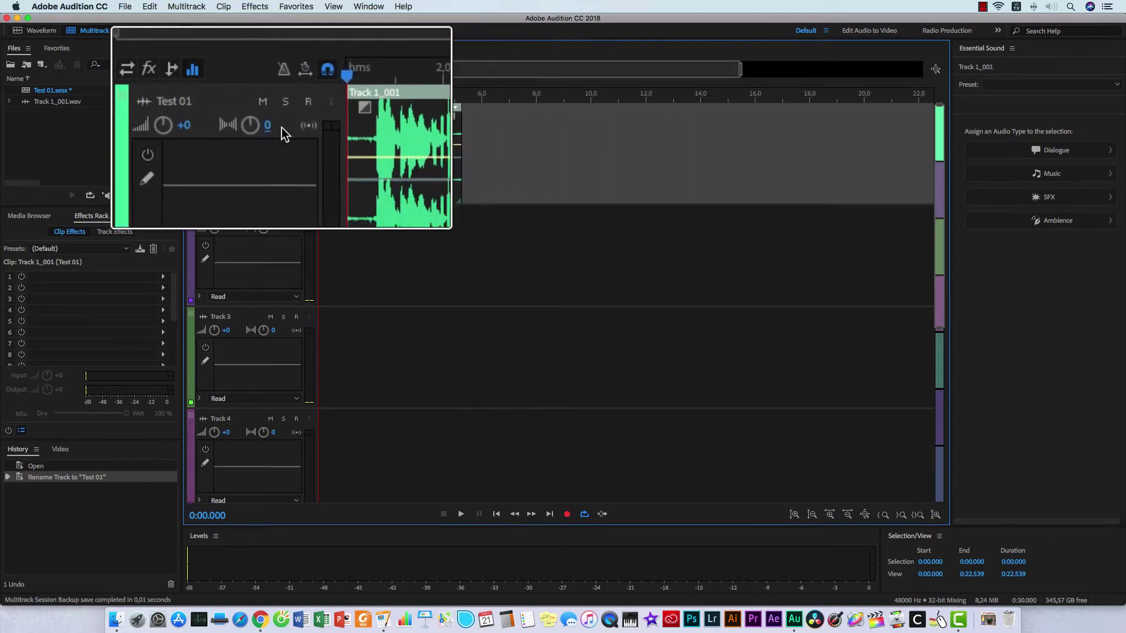
- Try the fully right pan R100 on the Test 01 track once more, and set the pan back to 0
left_click_drag(282, 128, 332, 140)
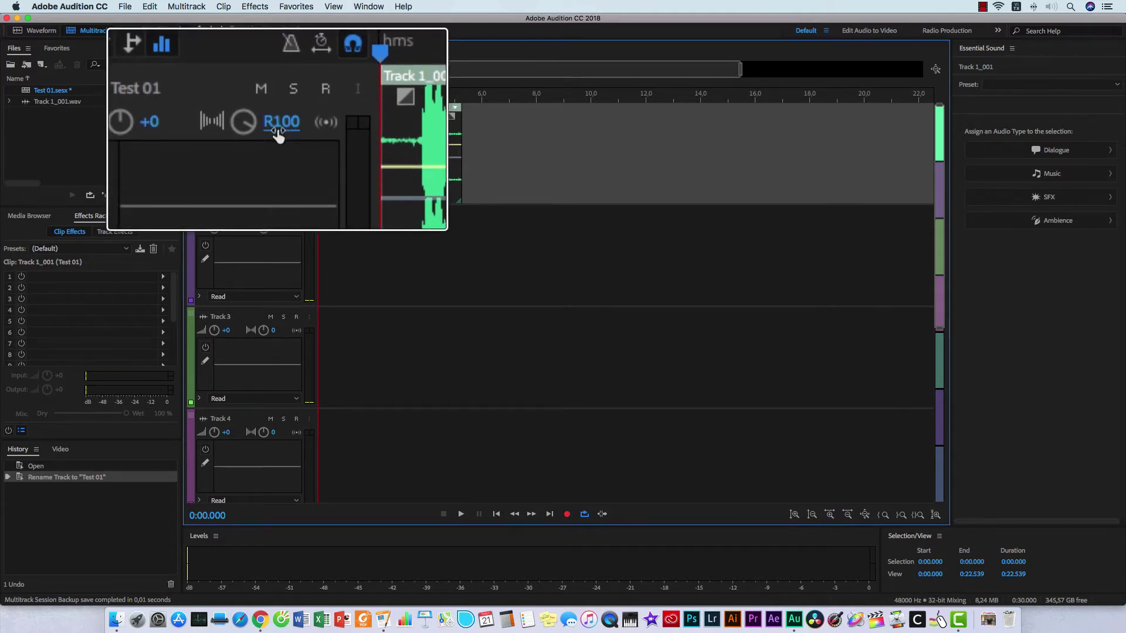
left_click(279, 129)
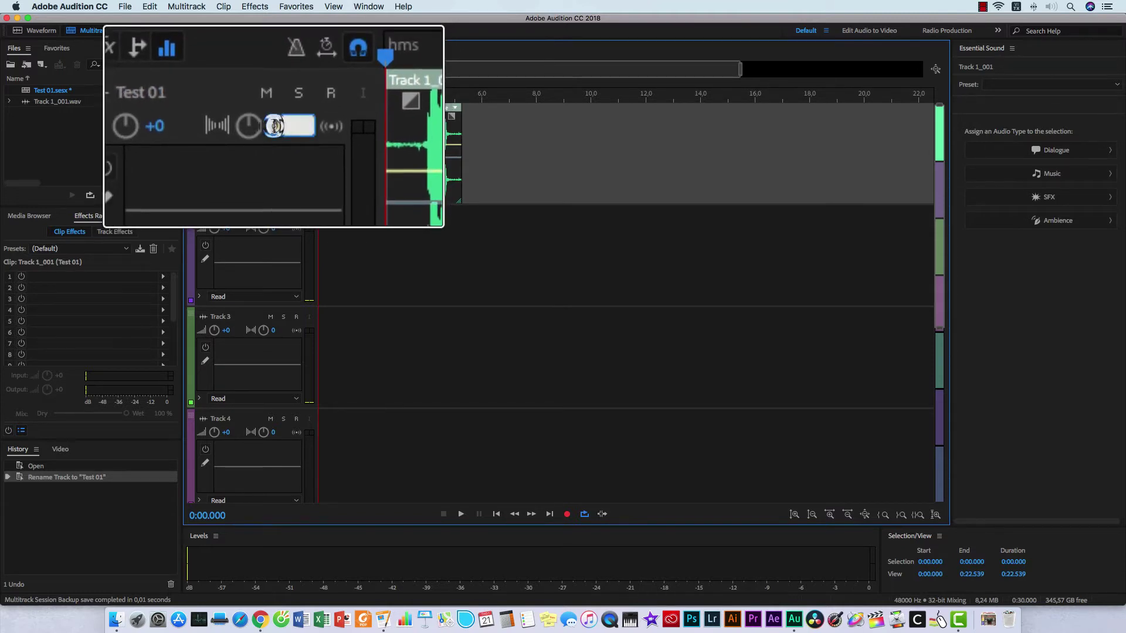
type("0")
key("Return")
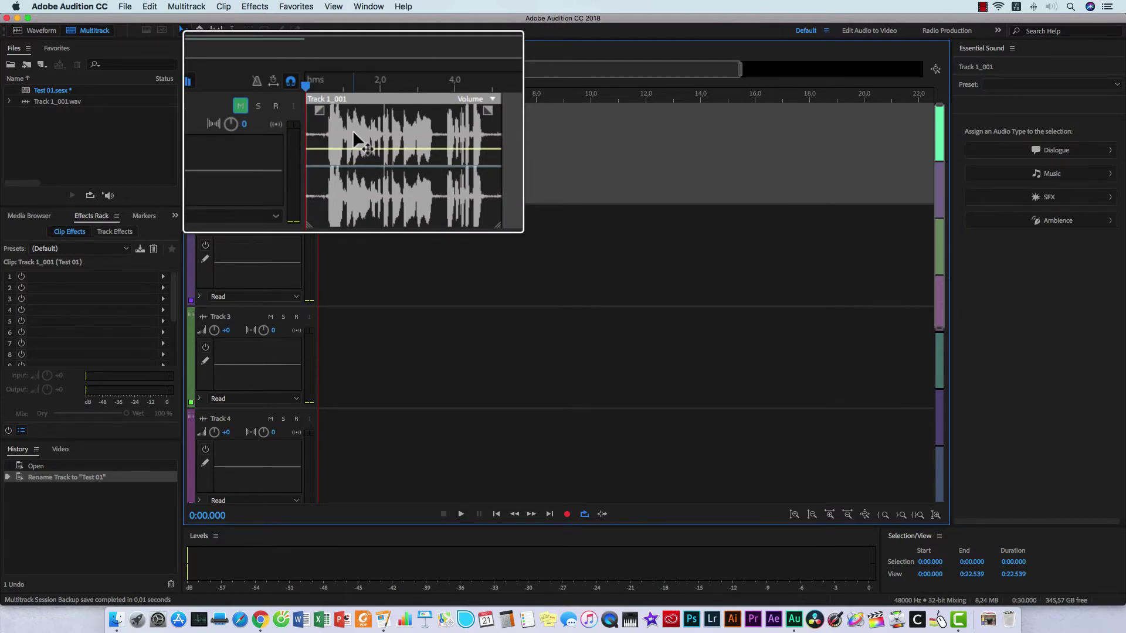
- Copy the Track 1_001 clip to Track 2 at about 1.3 s and to Track 3 at about 4.3 s
left_click(369, 143)
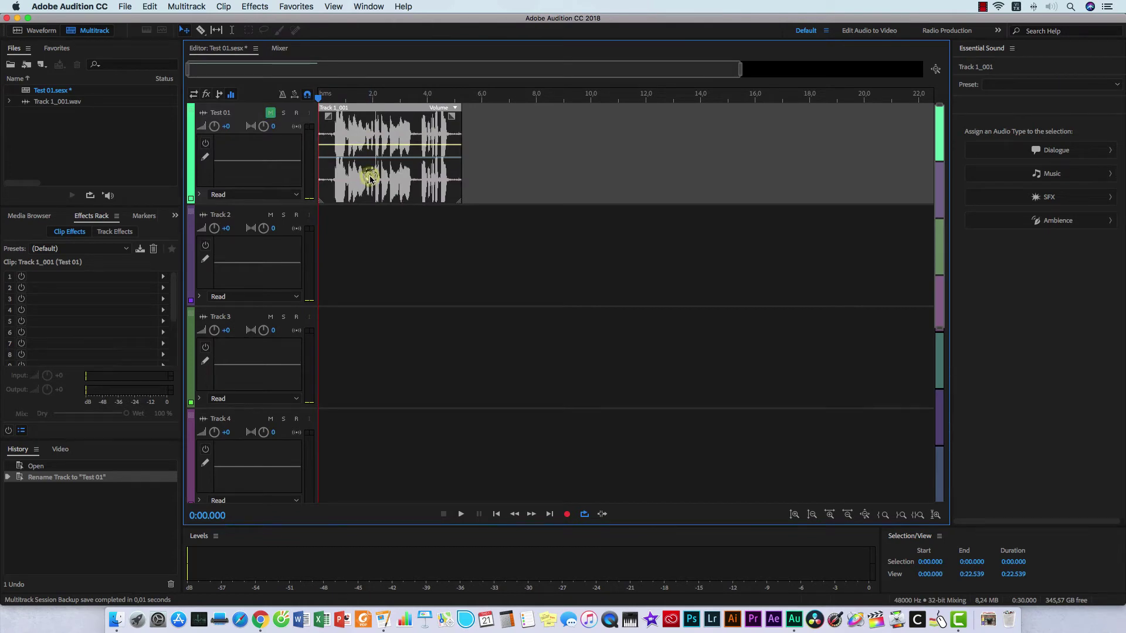
left_click_drag(372, 177, 420, 234)
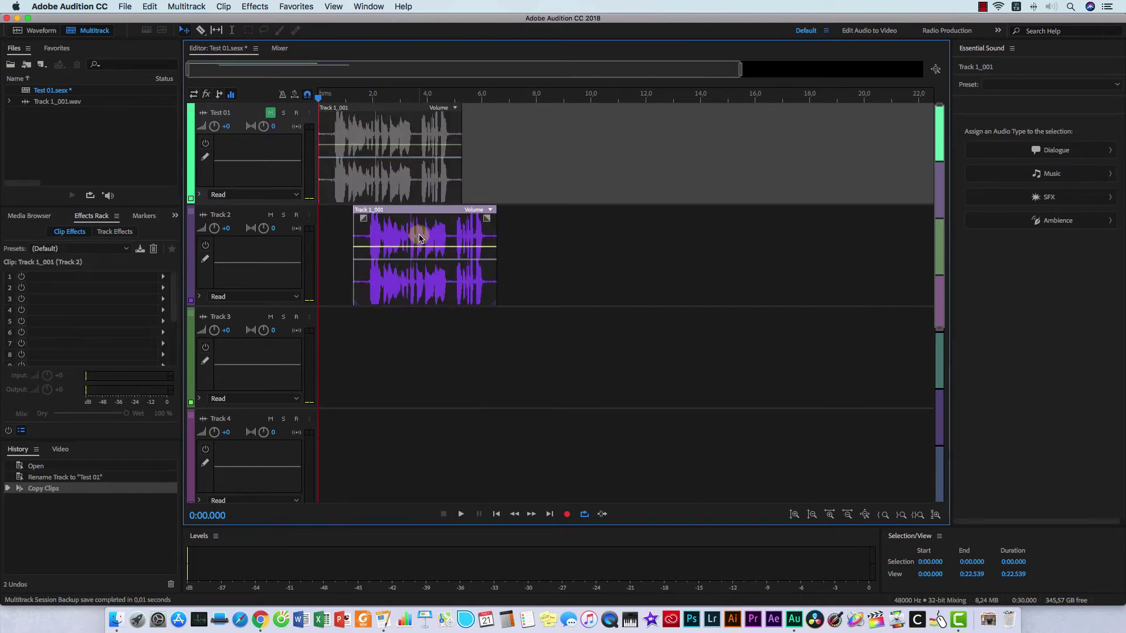
left_click_drag(428, 278, 482, 300)
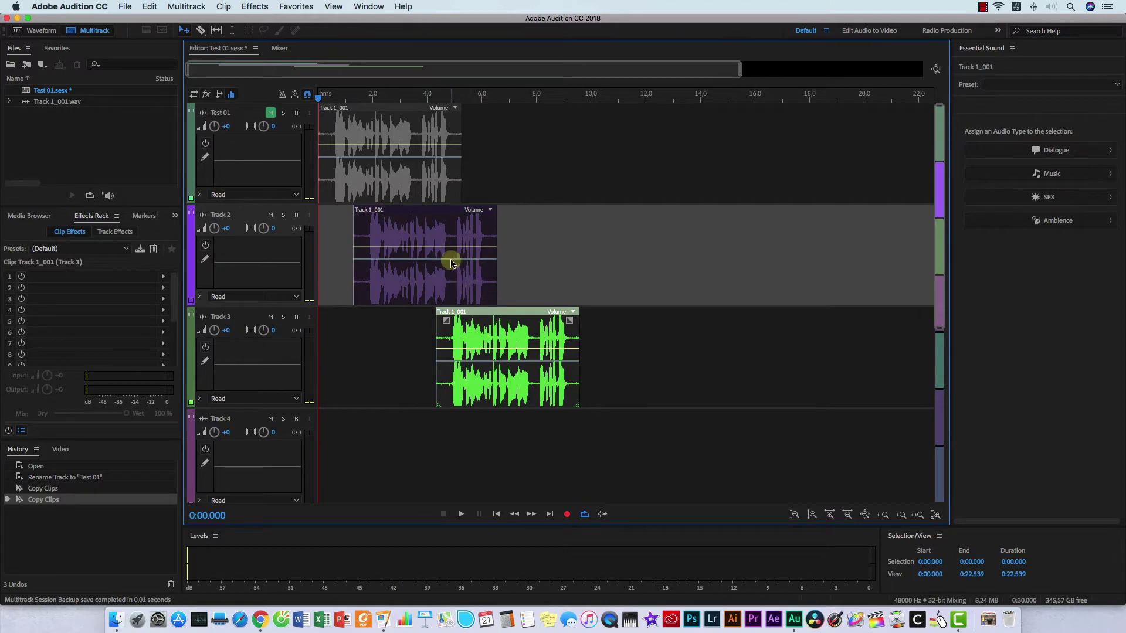
- Select the clip on the Test 01 track and unmute that track
left_click(451, 262)
left_click(404, 188)
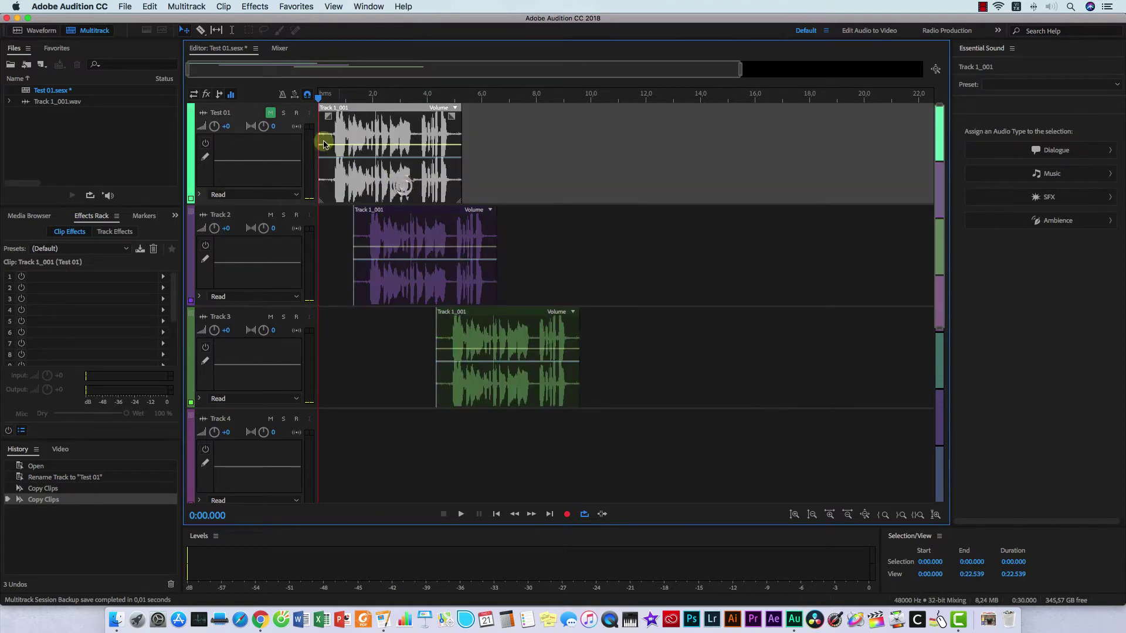
left_click(269, 111)
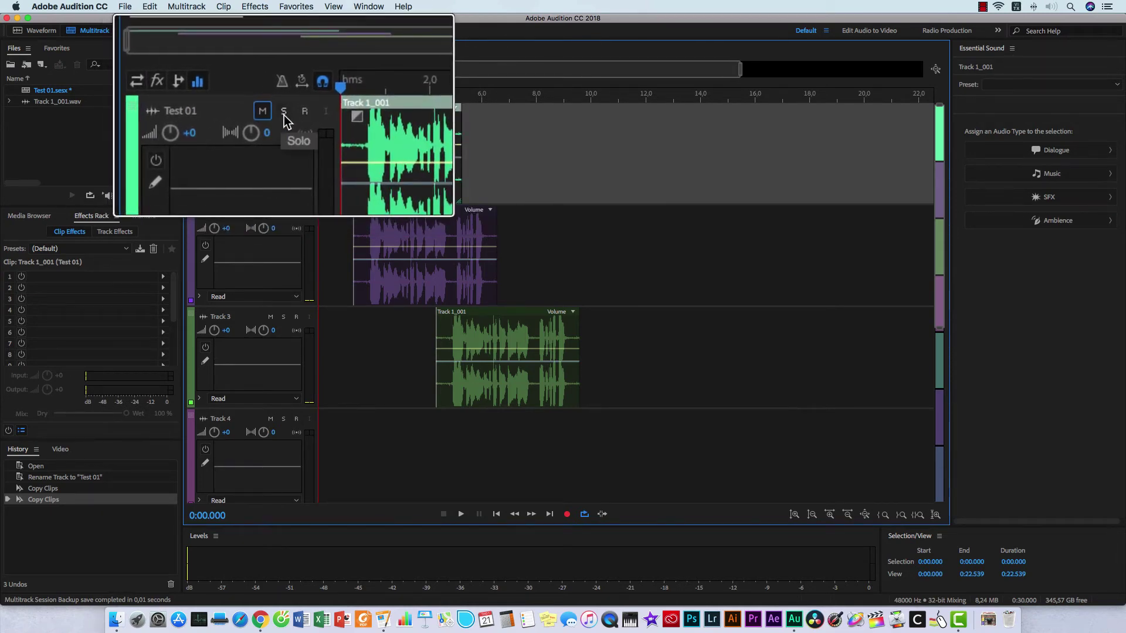
- Solo the Test 01 track to compare its clip with those on Track 2 and Track 3, and turn the solo off
left_click(285, 116)
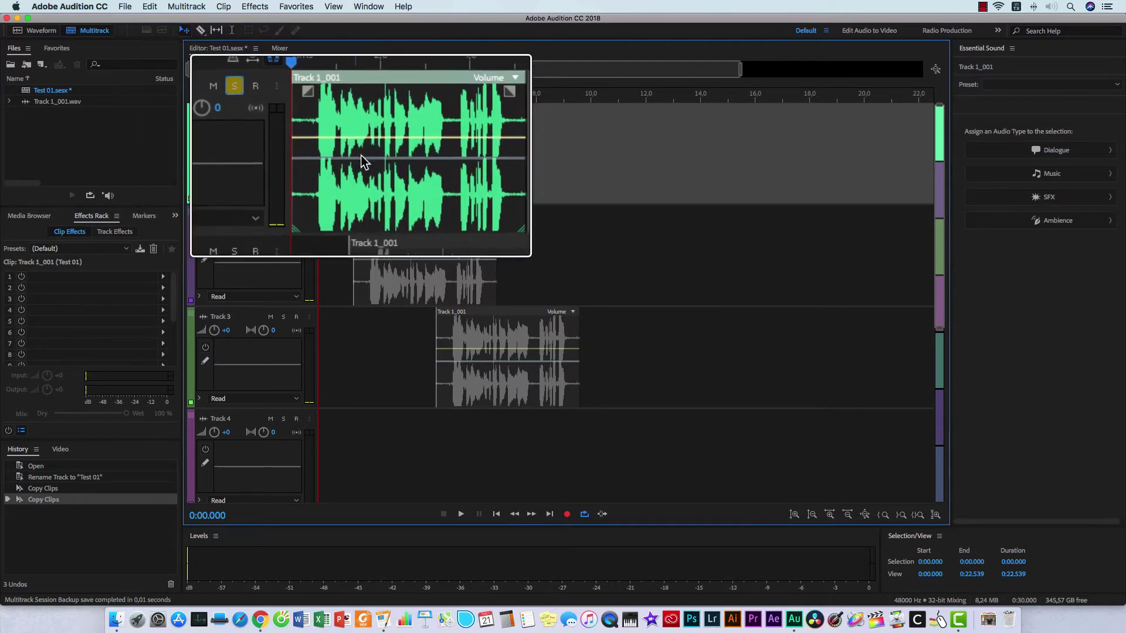
left_click(381, 202)
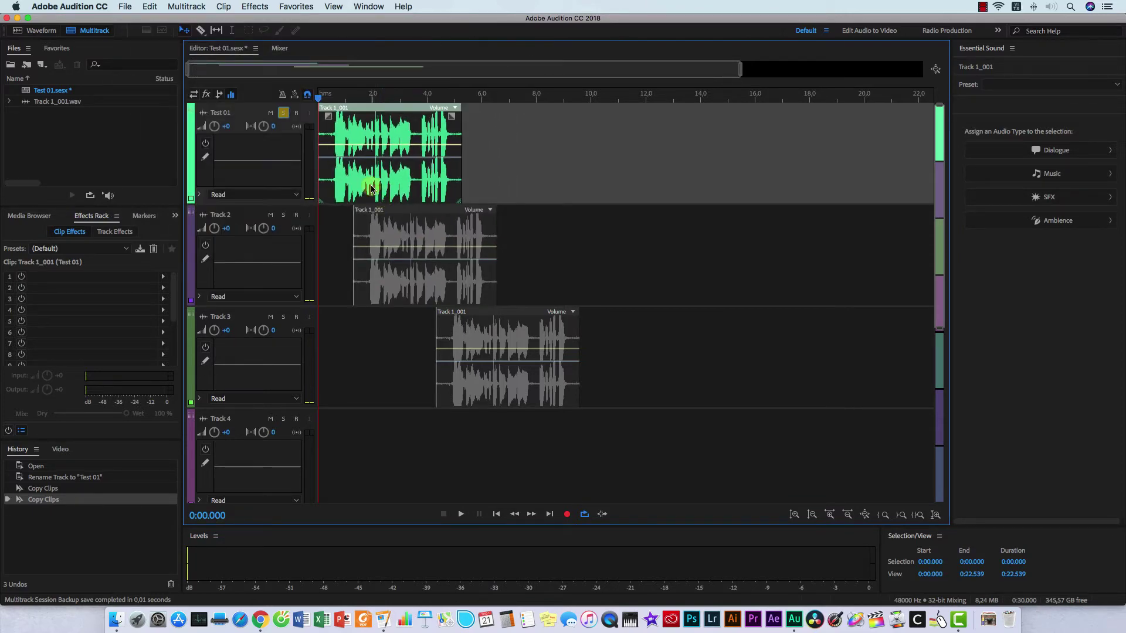
left_click(449, 282)
left_click(468, 327)
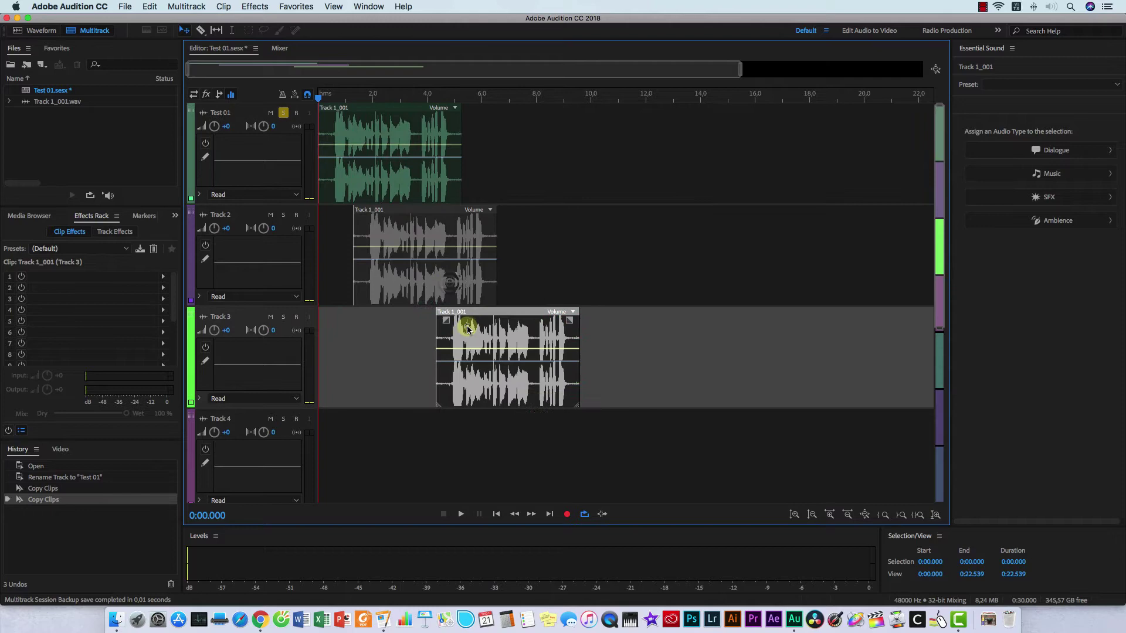
left_click(455, 291)
left_click(472, 334)
left_click(455, 286)
left_click(475, 329)
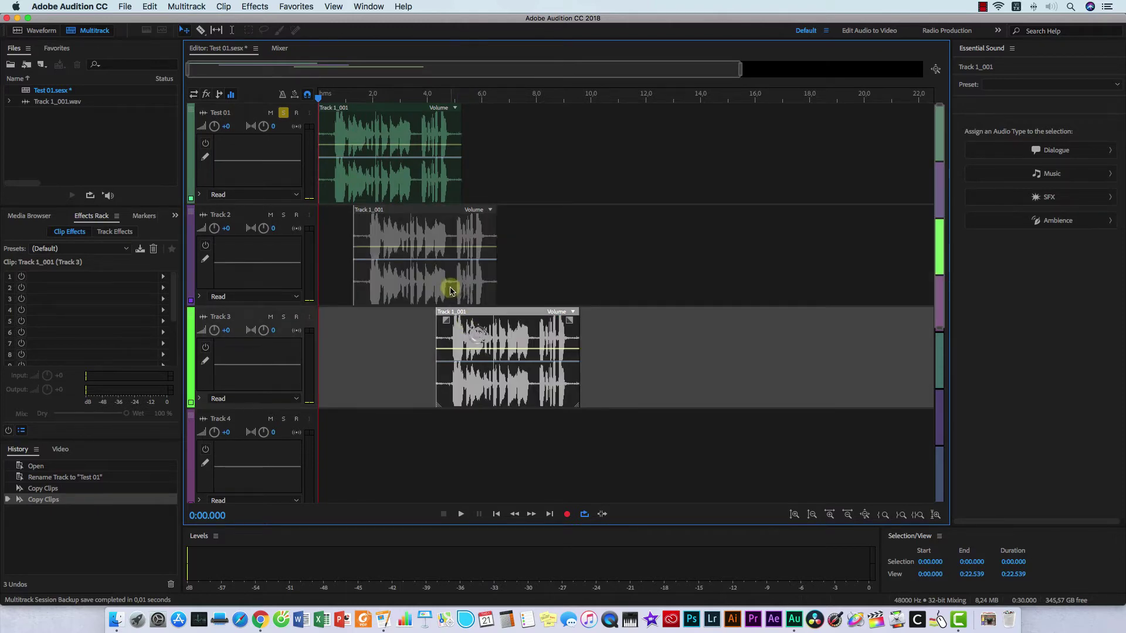
left_click(452, 286)
left_click(465, 322)
left_click(452, 287)
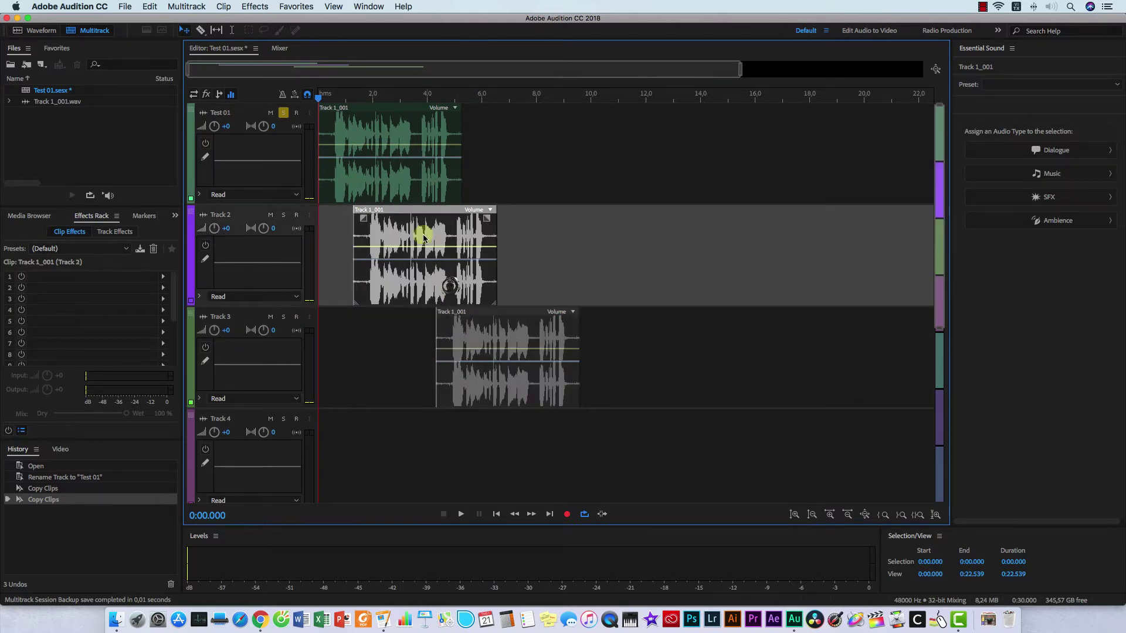
left_click(395, 196)
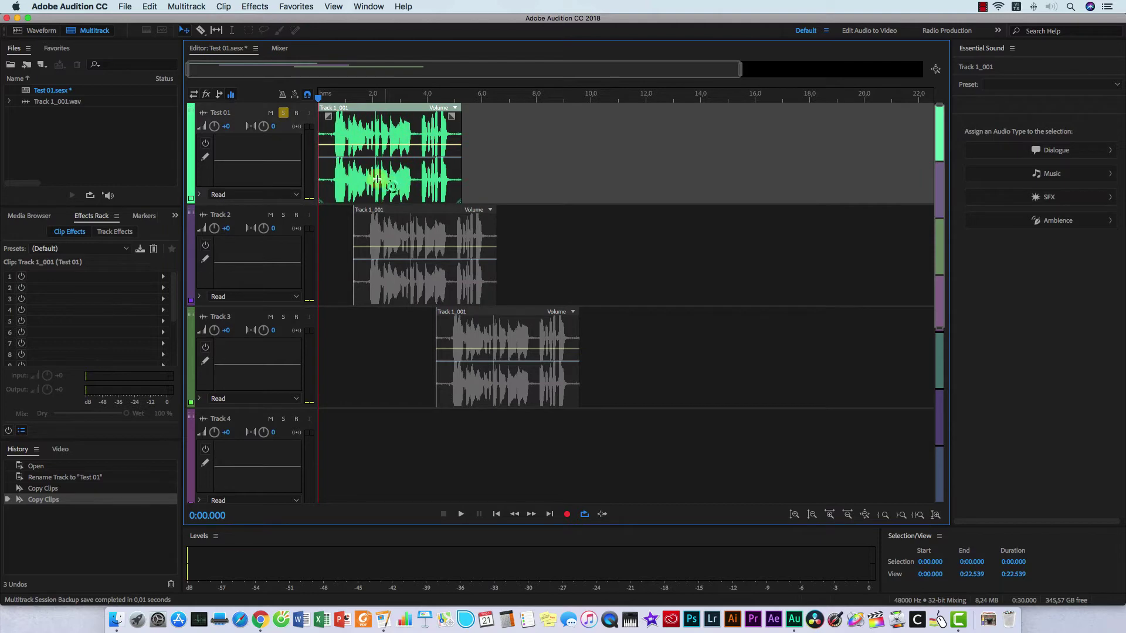
left_click(284, 114)
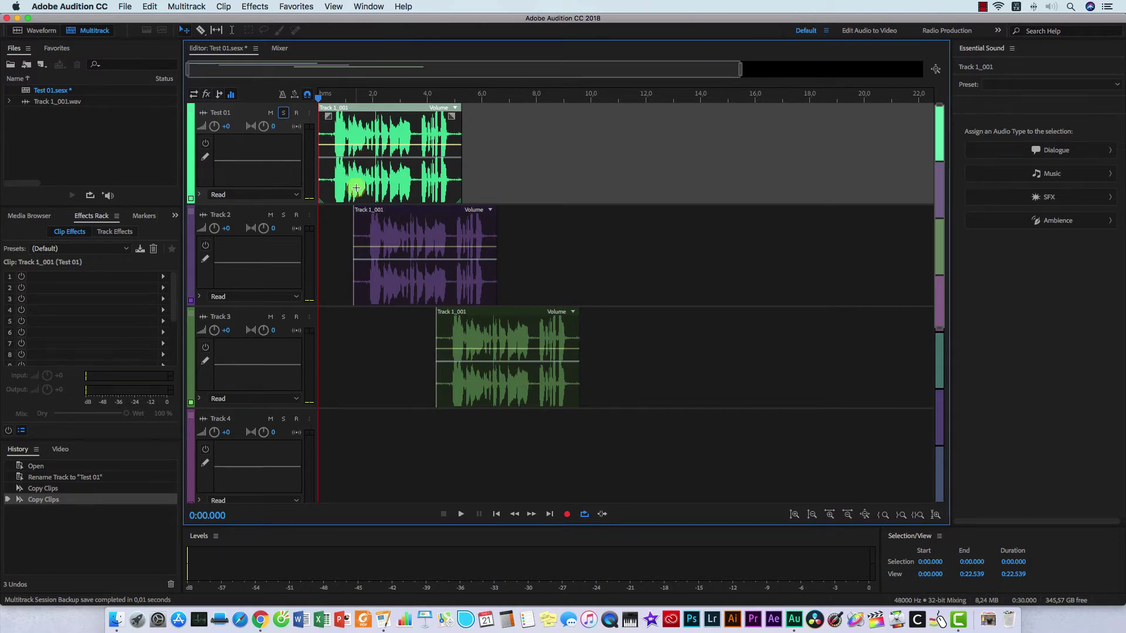
- Solo the Test 01 track and Track 2 together to check their clips, and turn both solos off
left_click(284, 113)
left_click(283, 215)
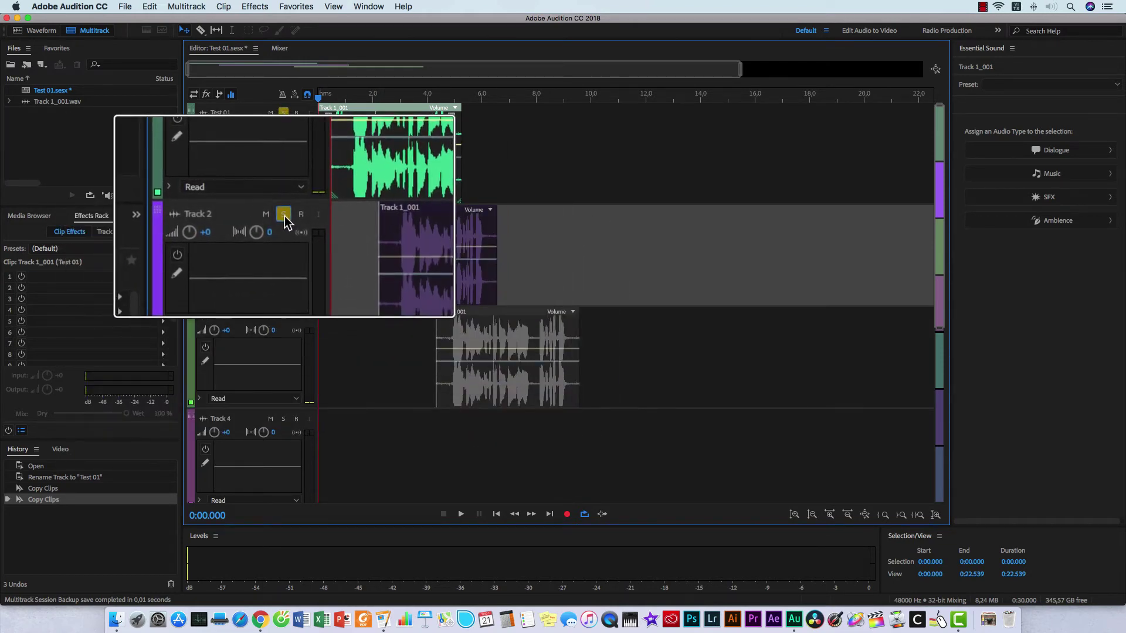
left_click(384, 230)
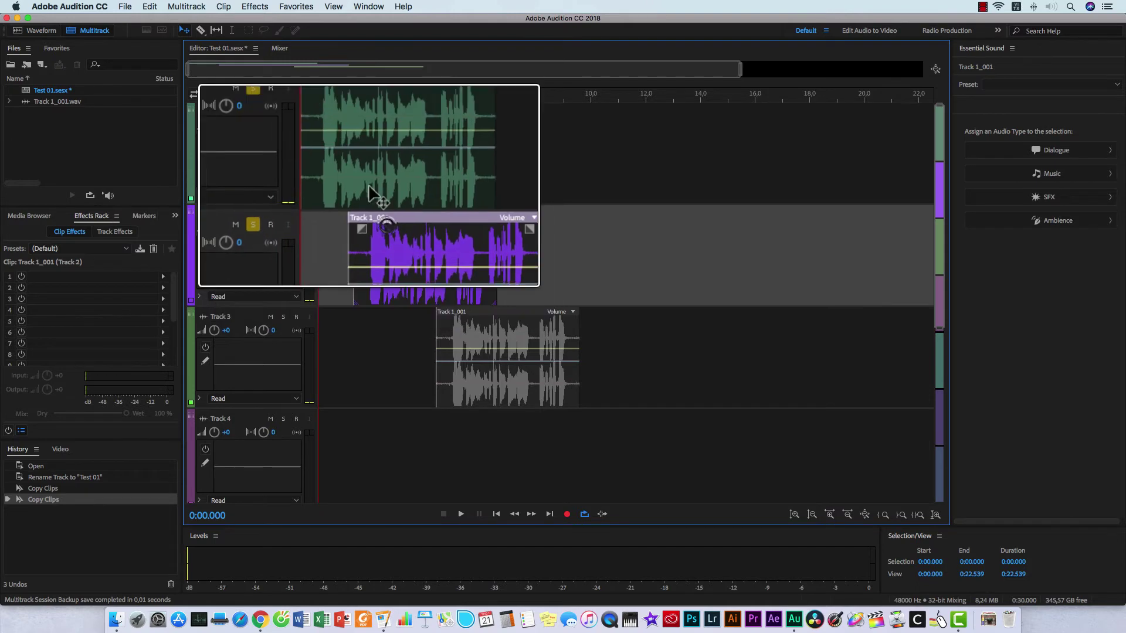
left_click(369, 192)
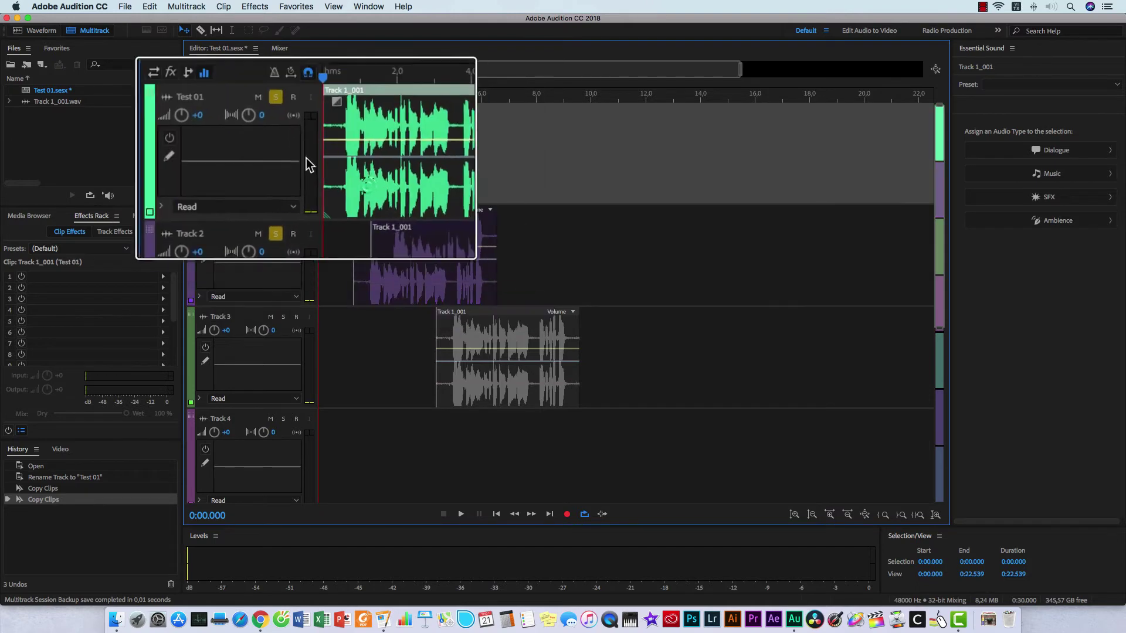
left_click(283, 113)
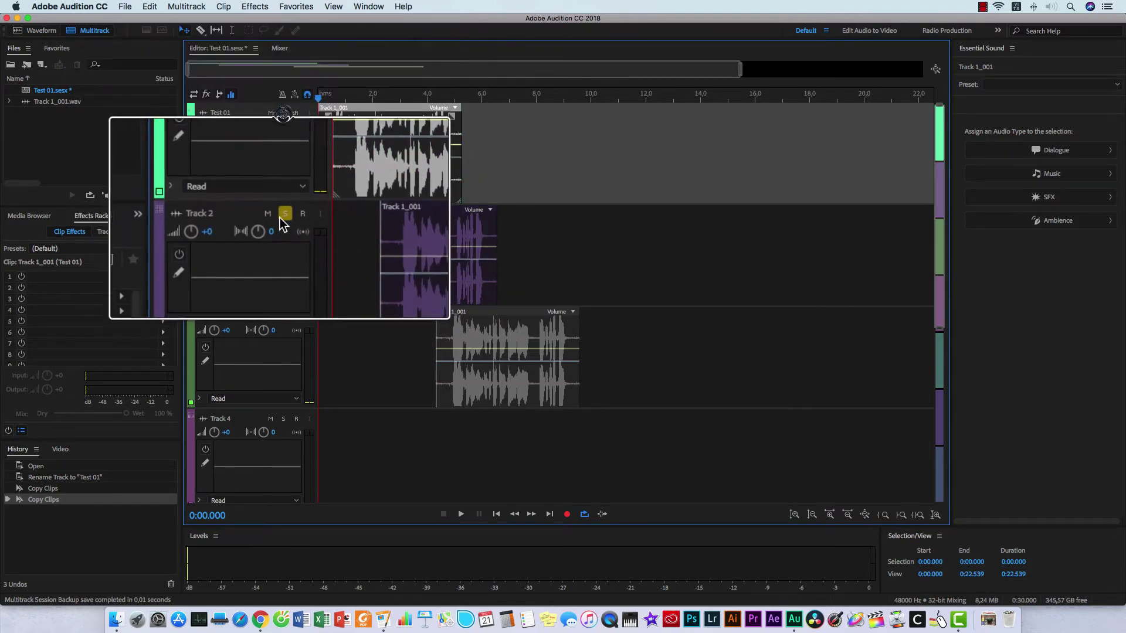
left_click(283, 214)
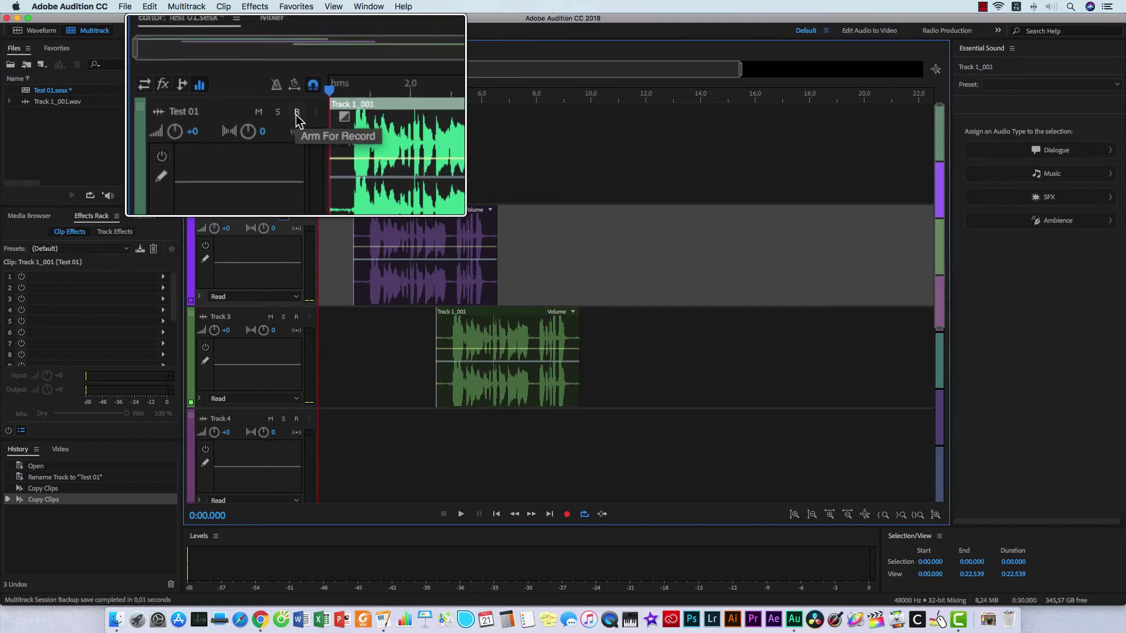
- Arm the Test 01 track for recording, and disarm it again
left_click(296, 119)
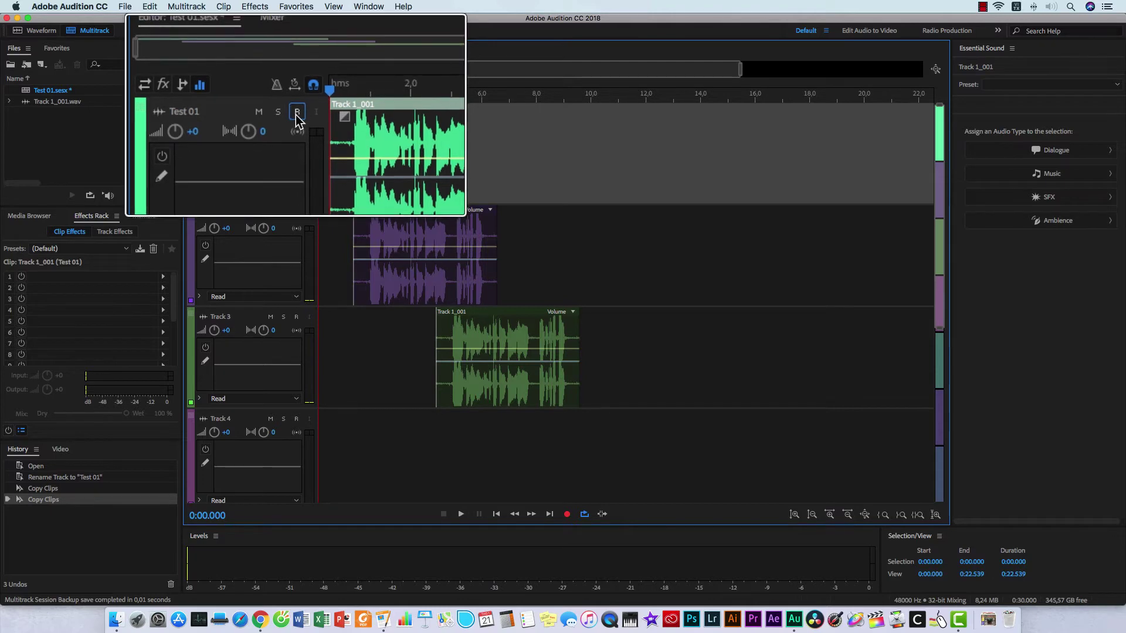
left_click(297, 112)
left_click(297, 112)
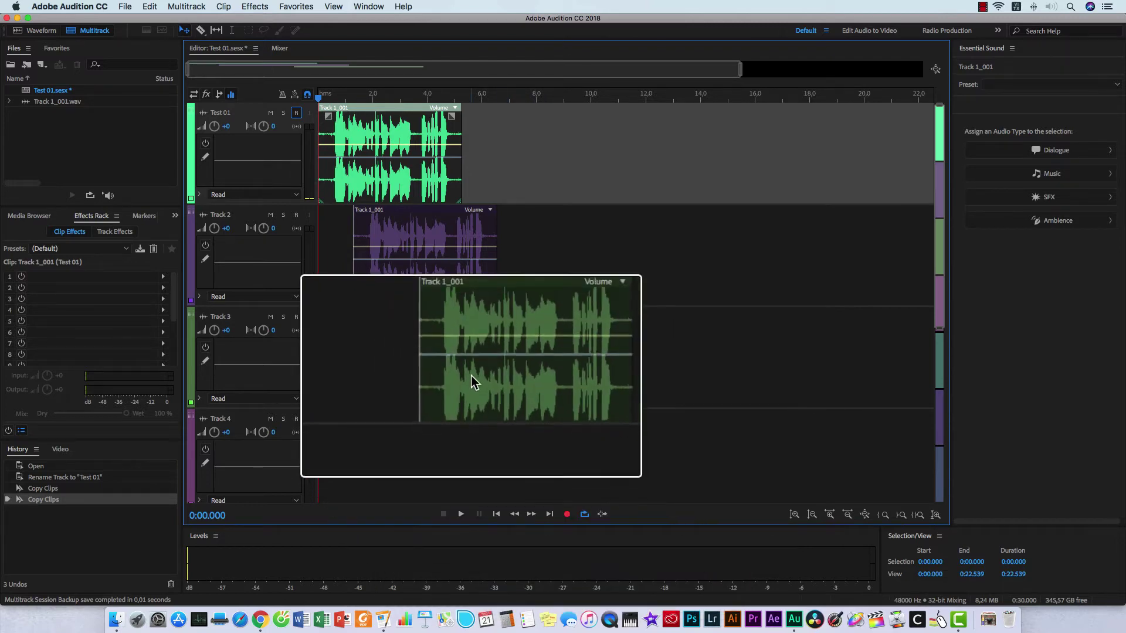
- Turn on the metronome for the multitrack session
left_click(408, 265)
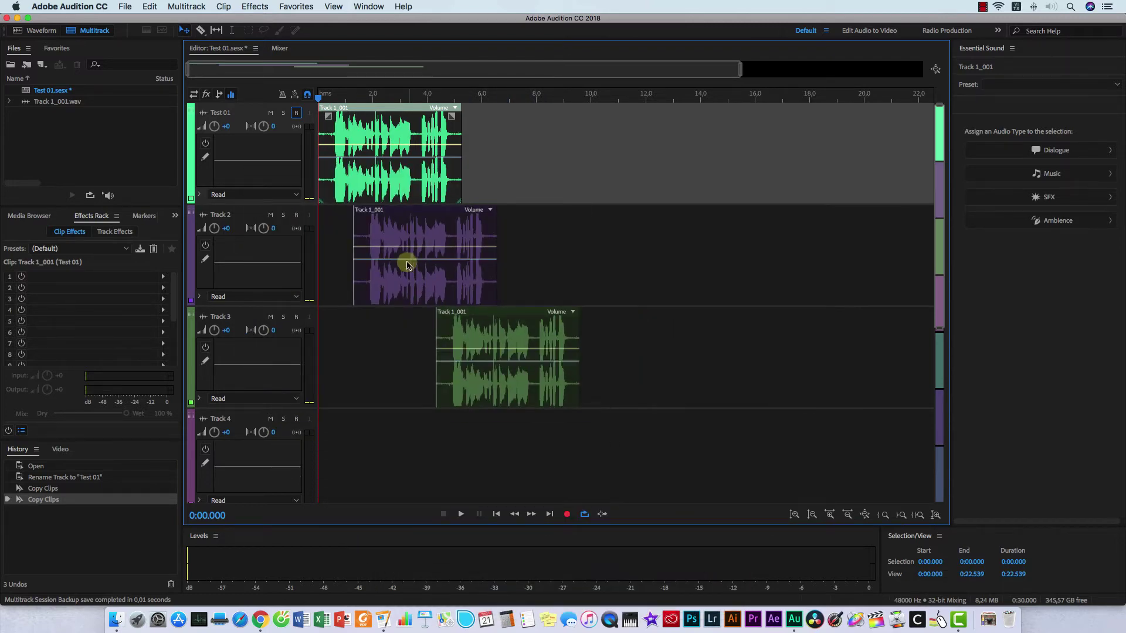
left_click(282, 102)
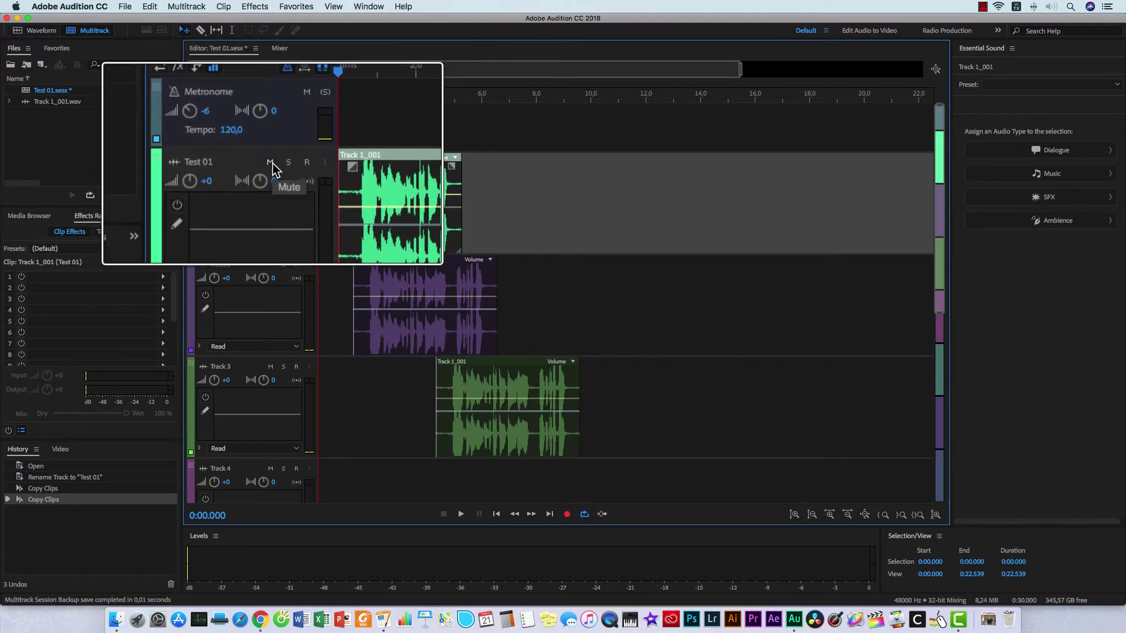
- Mute the Test 01, Track 2 and Track 3 tracks to hear the metronome alone, and turn the metronome off
left_click(271, 162)
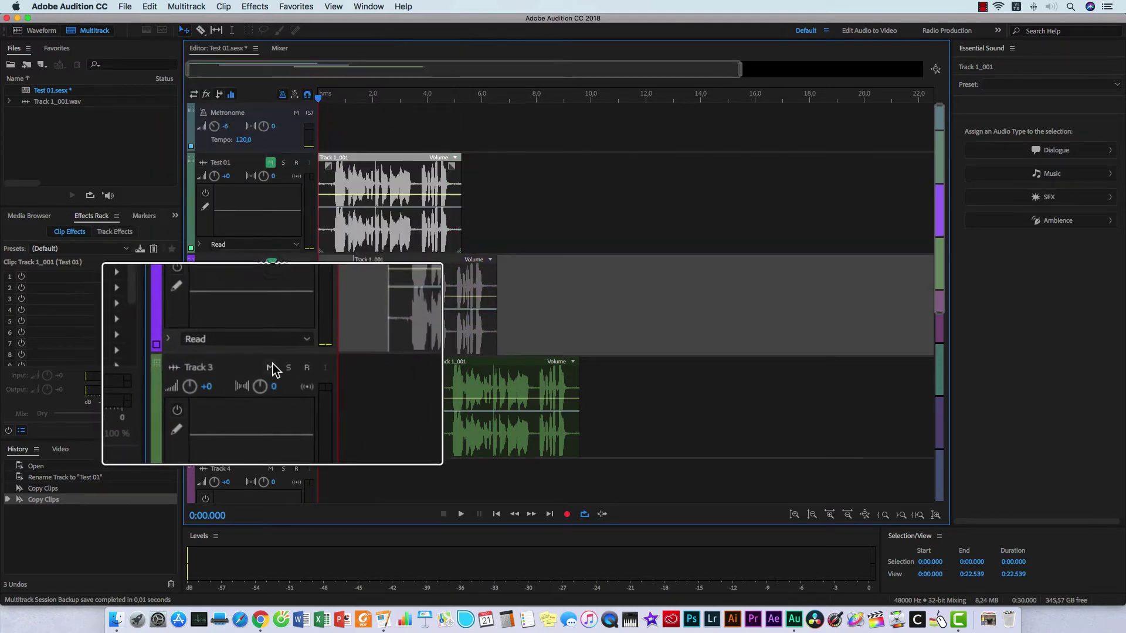
left_click(270, 367)
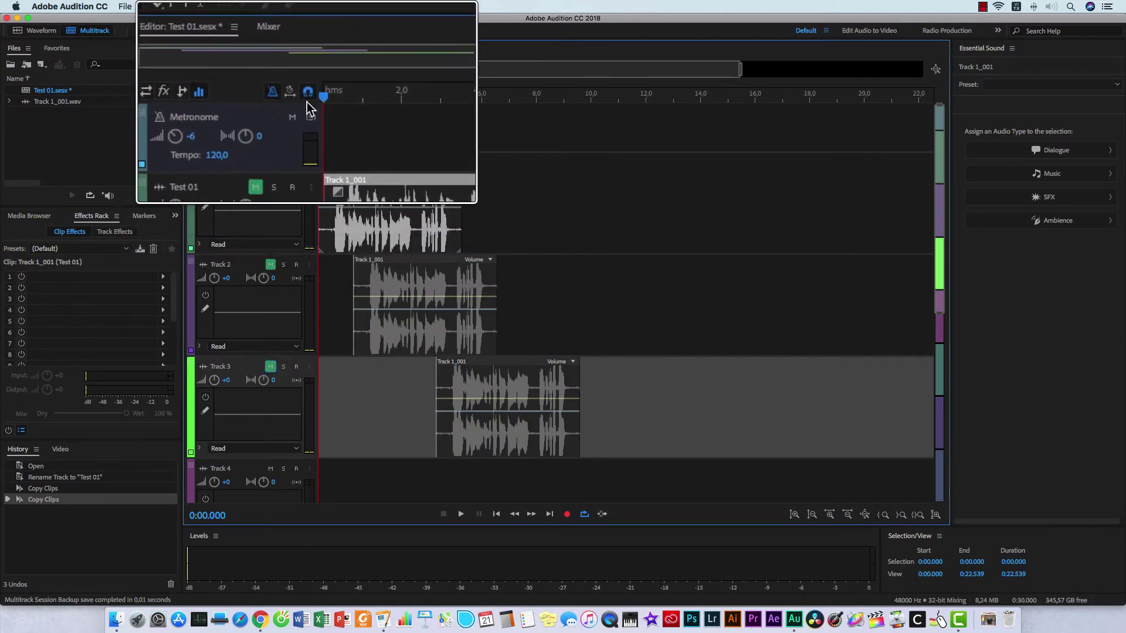
key("space")
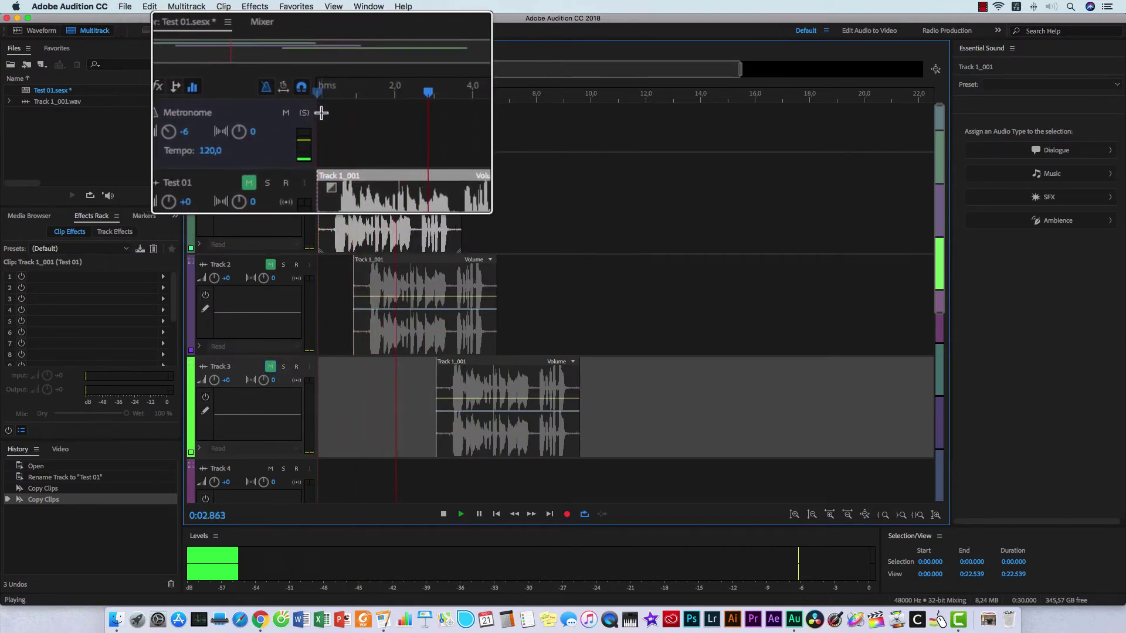
key("space")
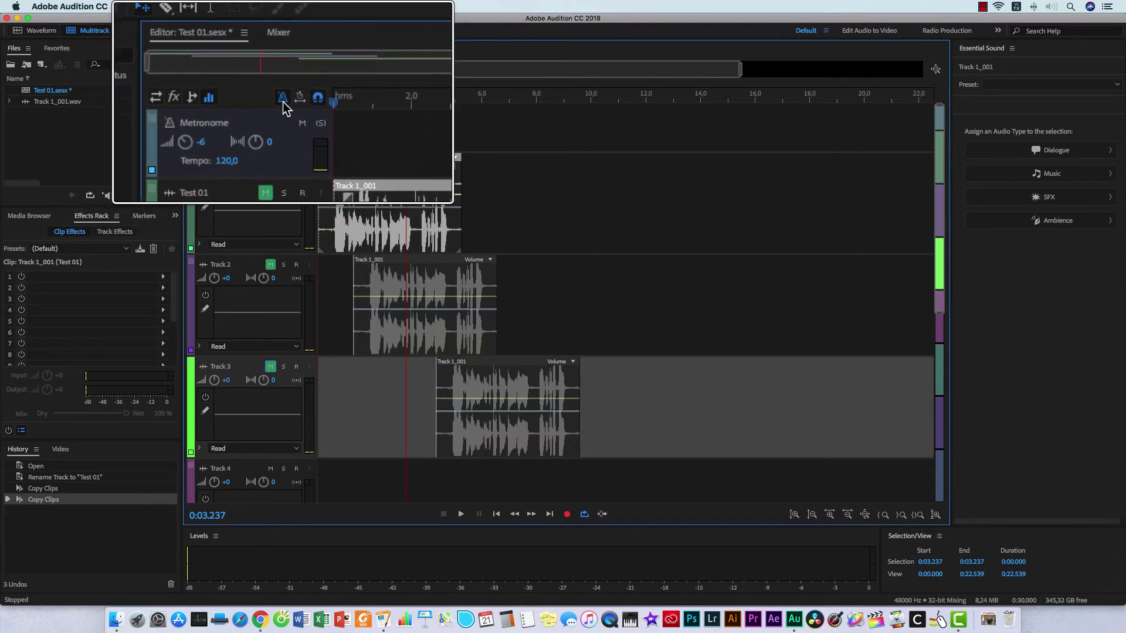
left_click(283, 101)
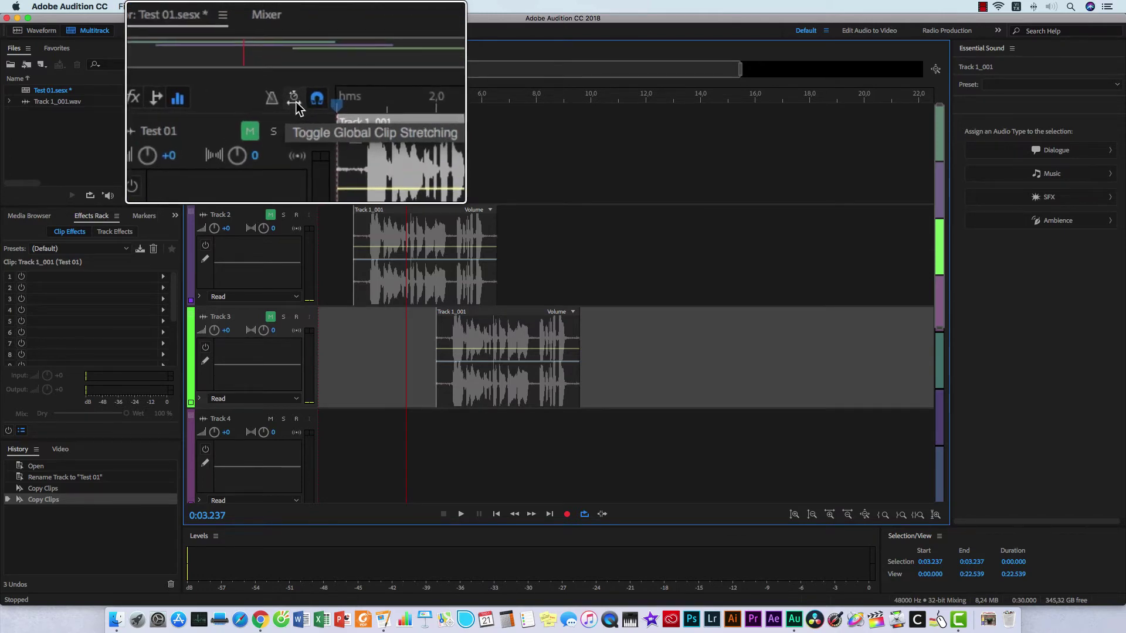
- Unmute the Test 01 track and move its clip to start at about 1.3 s
left_click(294, 101)
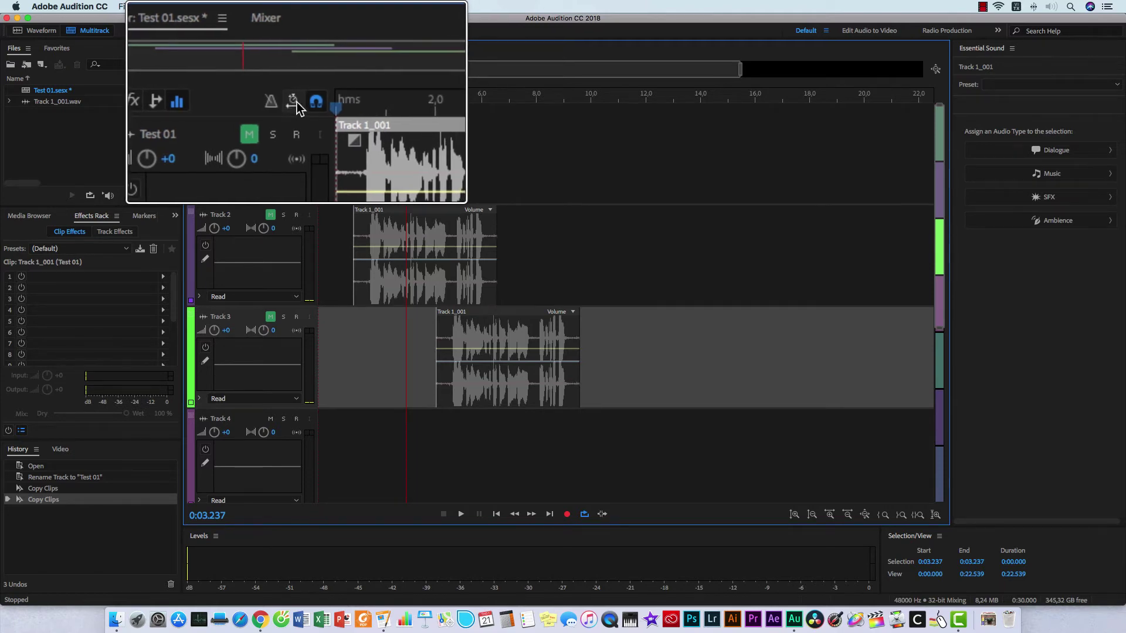
left_click(271, 112)
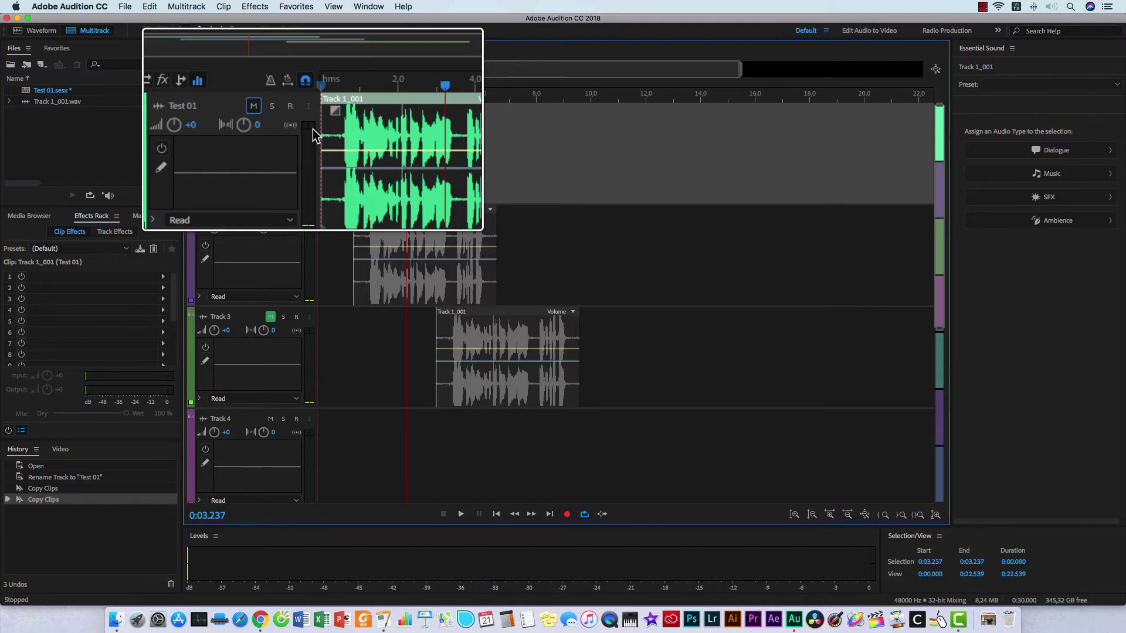
left_click(416, 140)
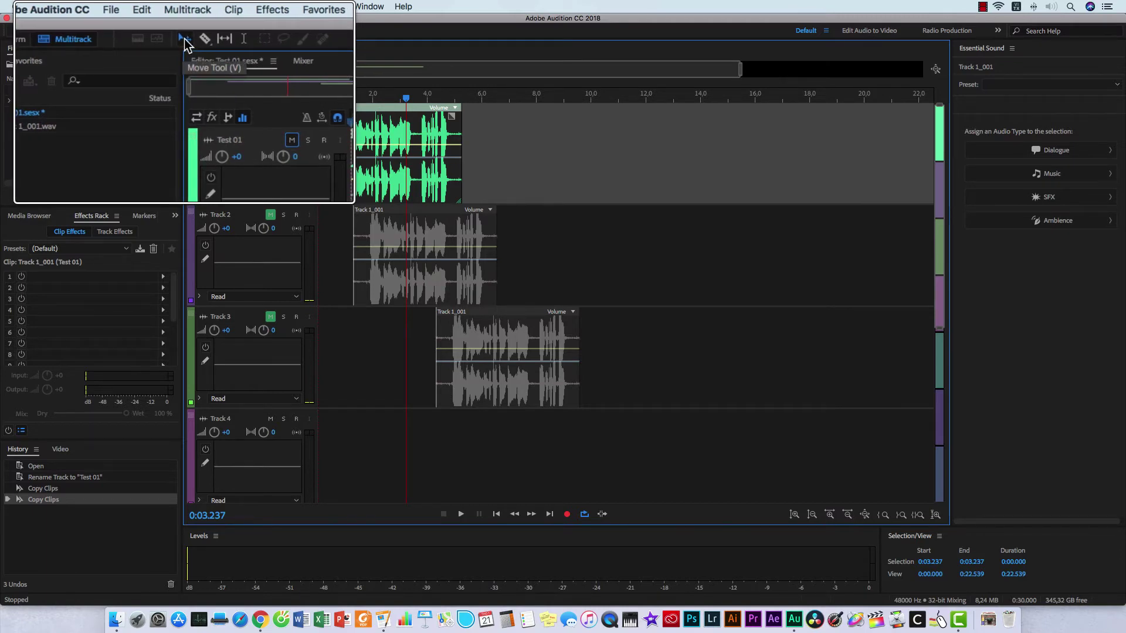
left_click(432, 103)
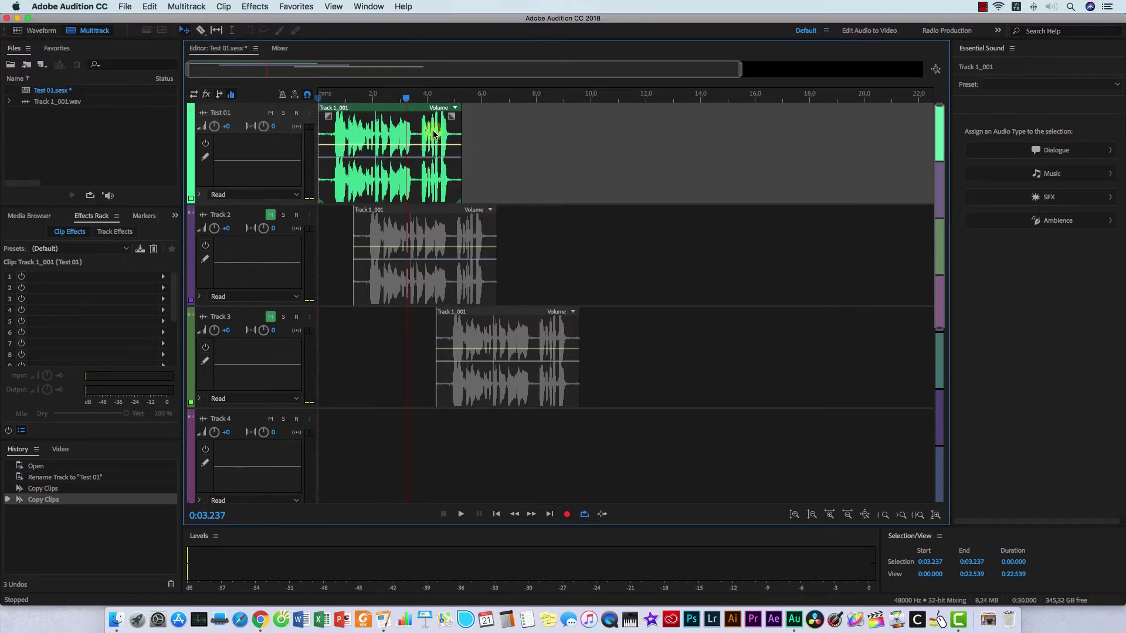
left_click_drag(434, 134, 469, 135)
- Delete the clips on Track 2 and Track 3, and unmute both tracks
left_click(453, 245)
key("Delete")
left_click(495, 334)
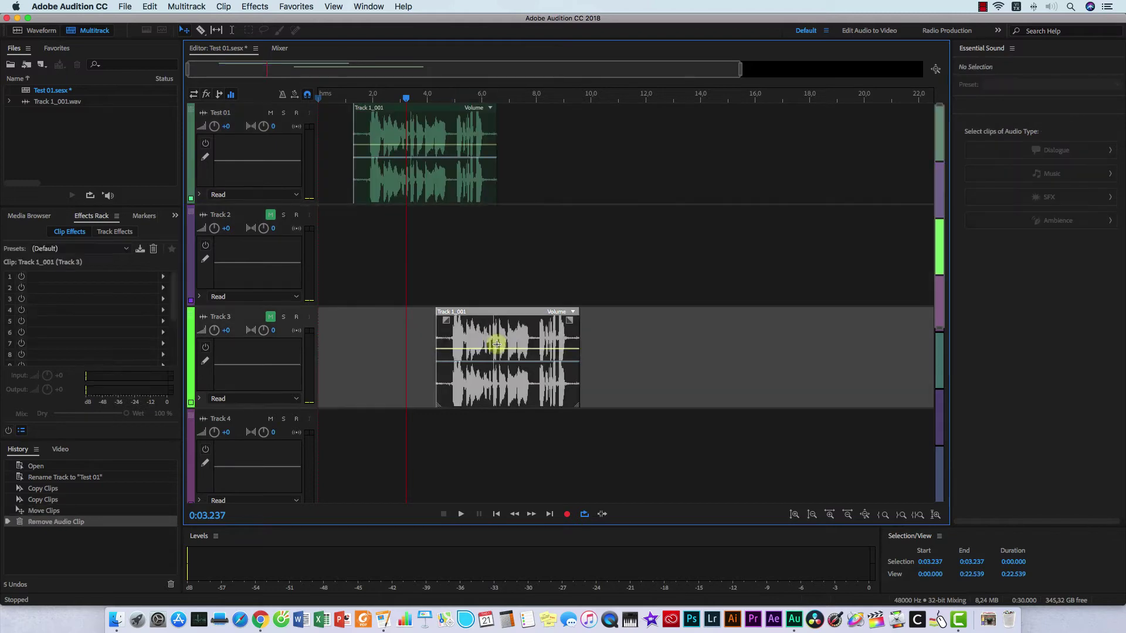
key("Delete")
left_click(273, 224)
left_click(273, 321)
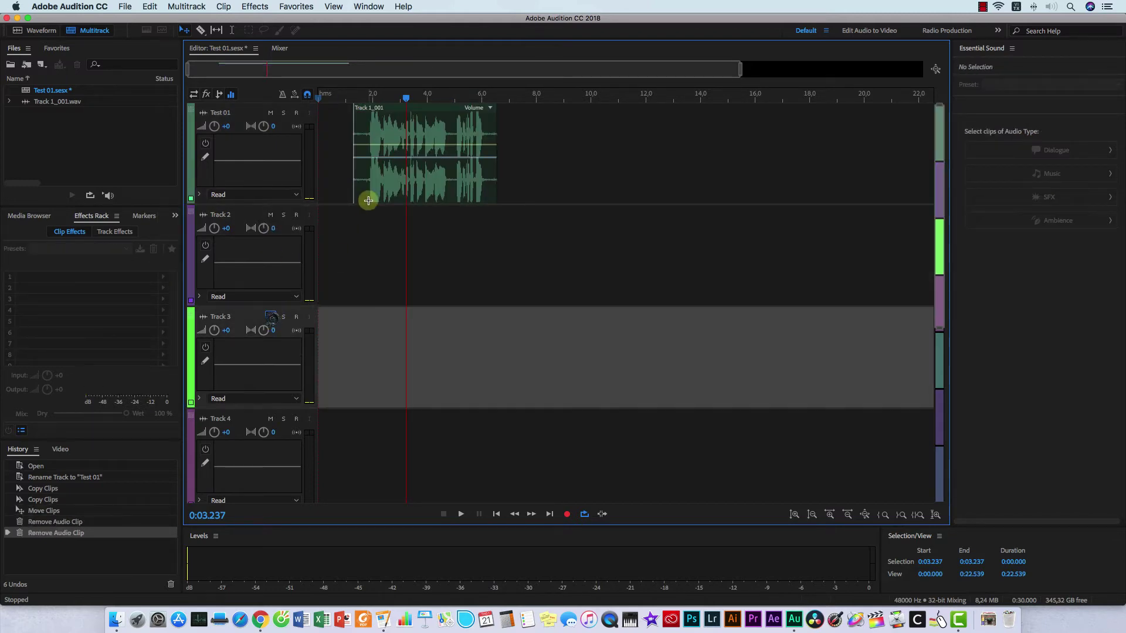
- Move the Test 01 clip along its track to start at about 2.7 s, and trim its start to about 3.5 s
left_click_drag(446, 141, 606, 111)
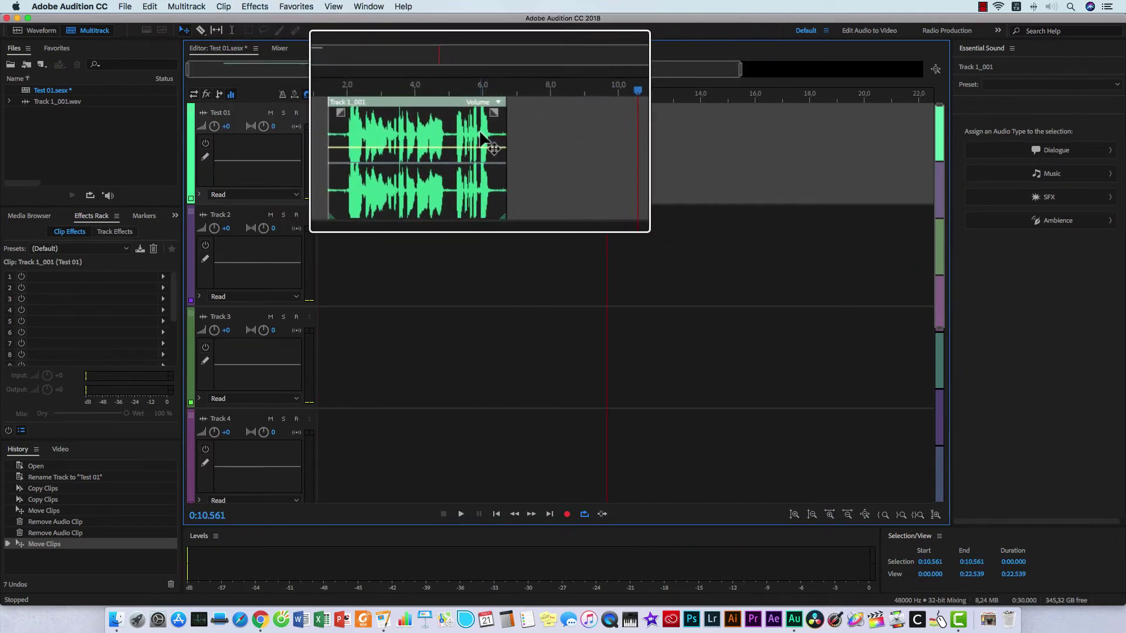
scroll(481, 136, "up", 3)
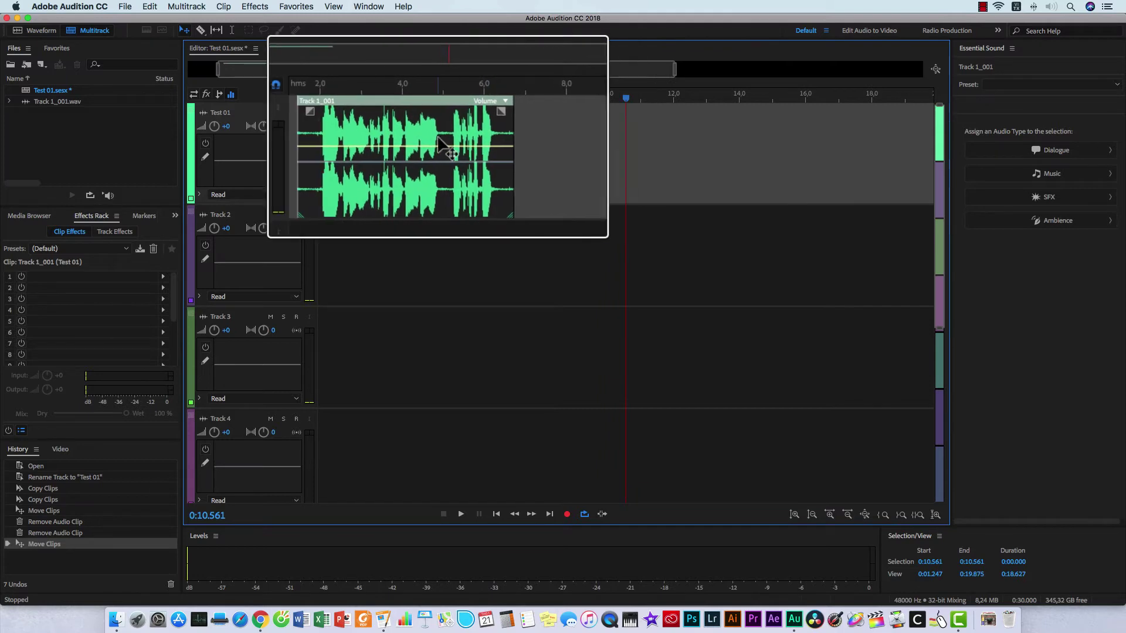
left_click_drag(463, 141, 512, 132)
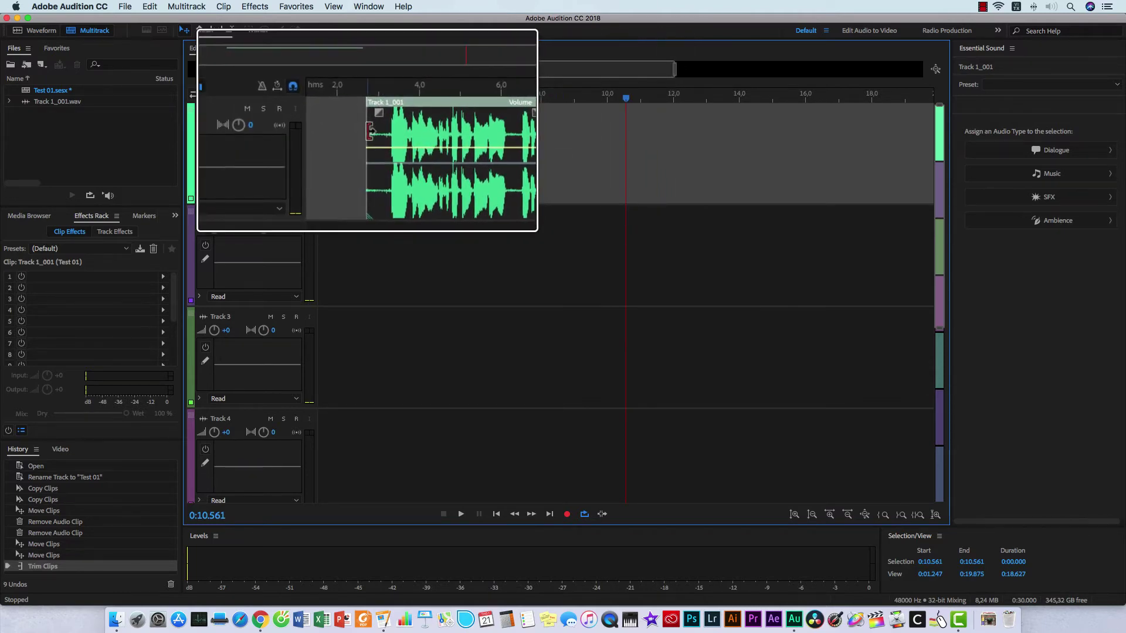
left_click_drag(380, 130, 400, 132)
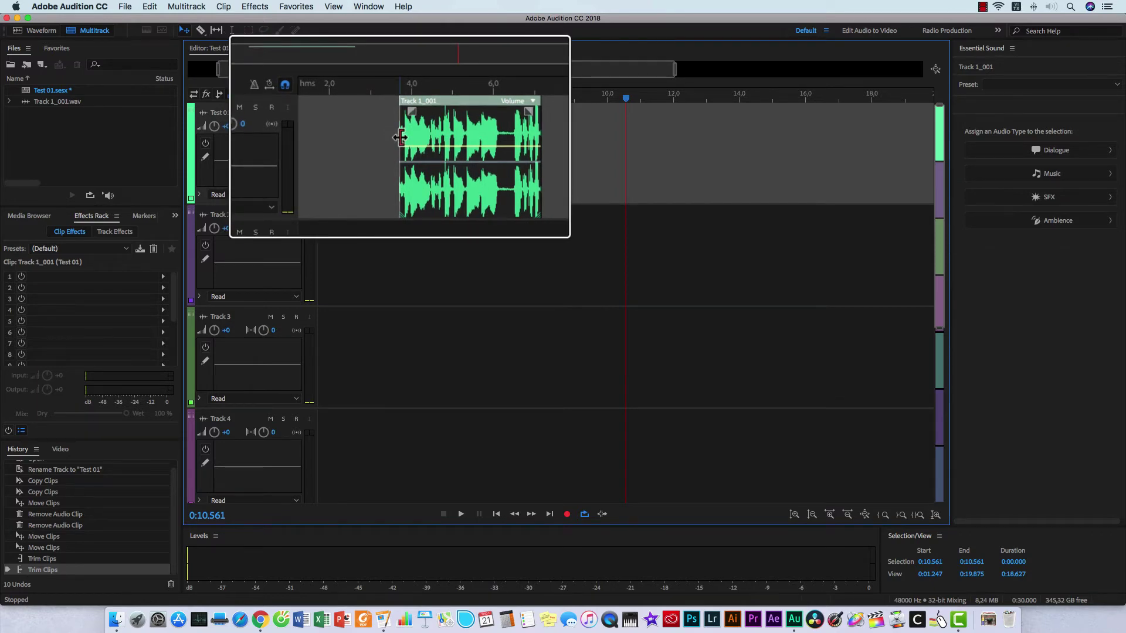
mouse_move(399, 138)
left_mouse_down()
mouse_move(428, 134)
mouse_move(373, 135)
mouse_move(393, 136)
left_mouse_up()
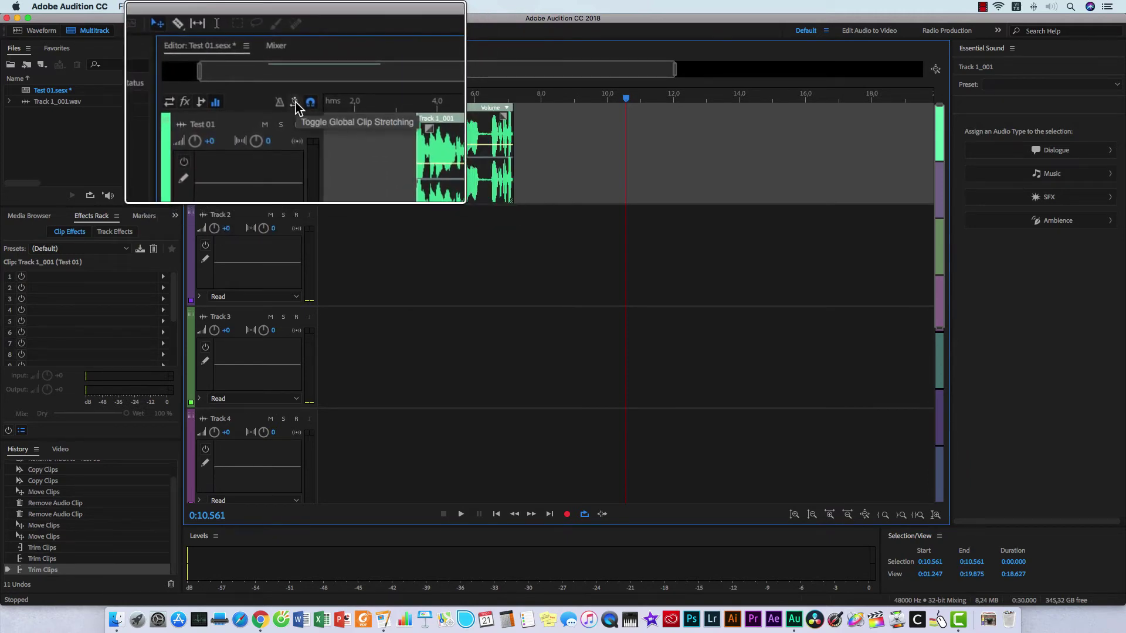
- Turn on global clip stretching and compress the Test 01 clip from its start to 59%
left_click(296, 103)
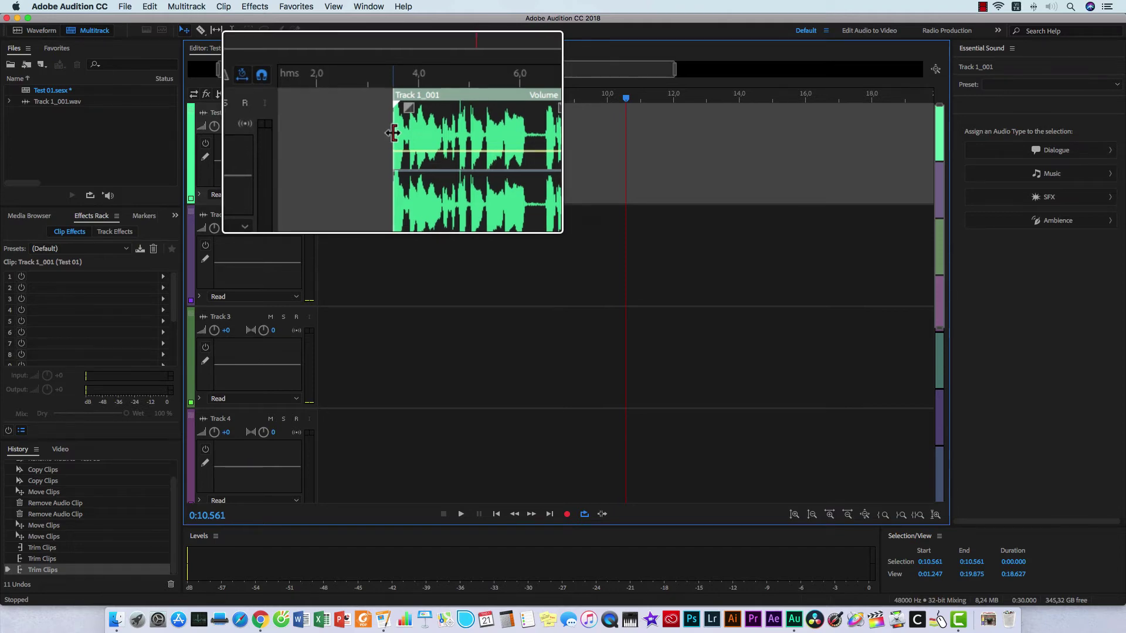
mouse_move(391, 132)
left_mouse_down()
mouse_move(409, 134)
mouse_move(358, 139)
mouse_move(402, 151)
mouse_move(395, 116)
left_mouse_up()
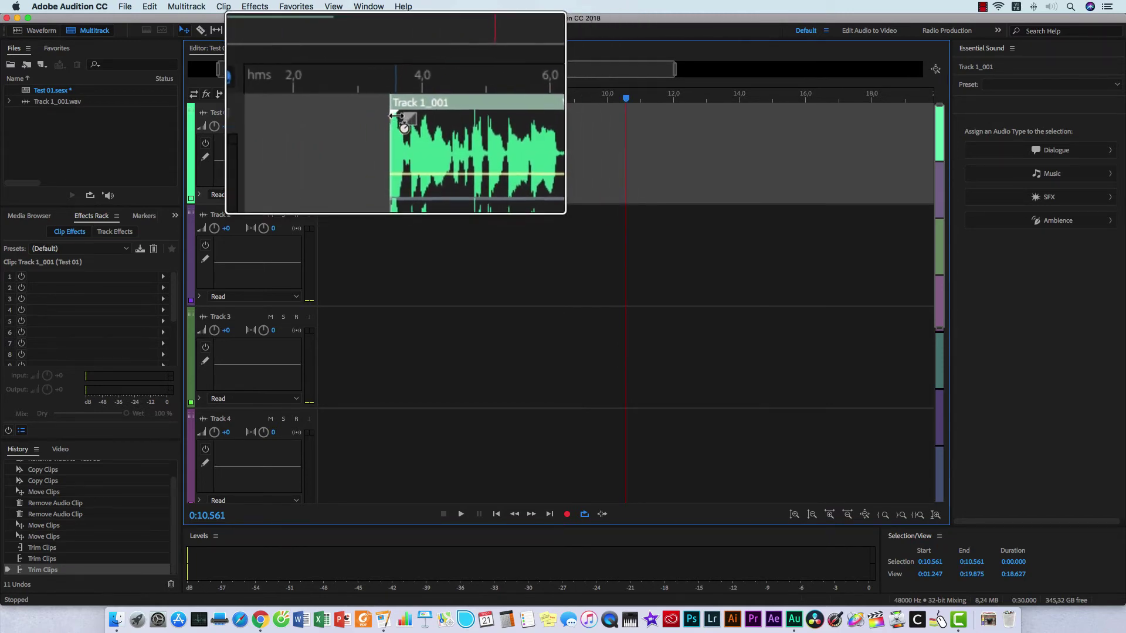
left_click_drag(395, 114, 446, 118)
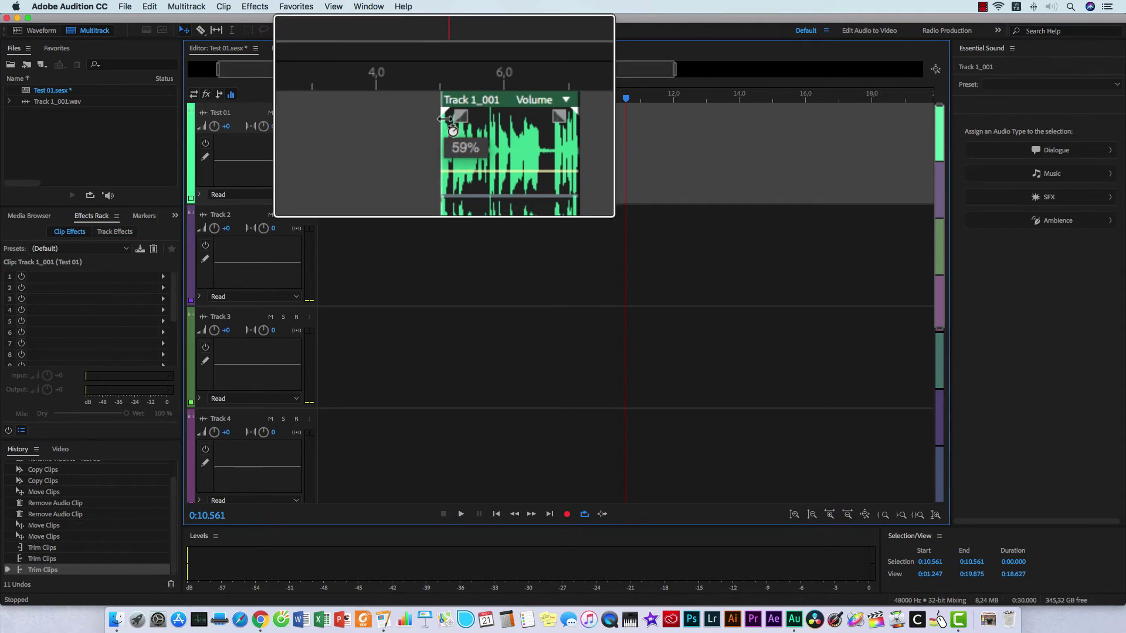
left_click_drag(446, 119, 444, 119)
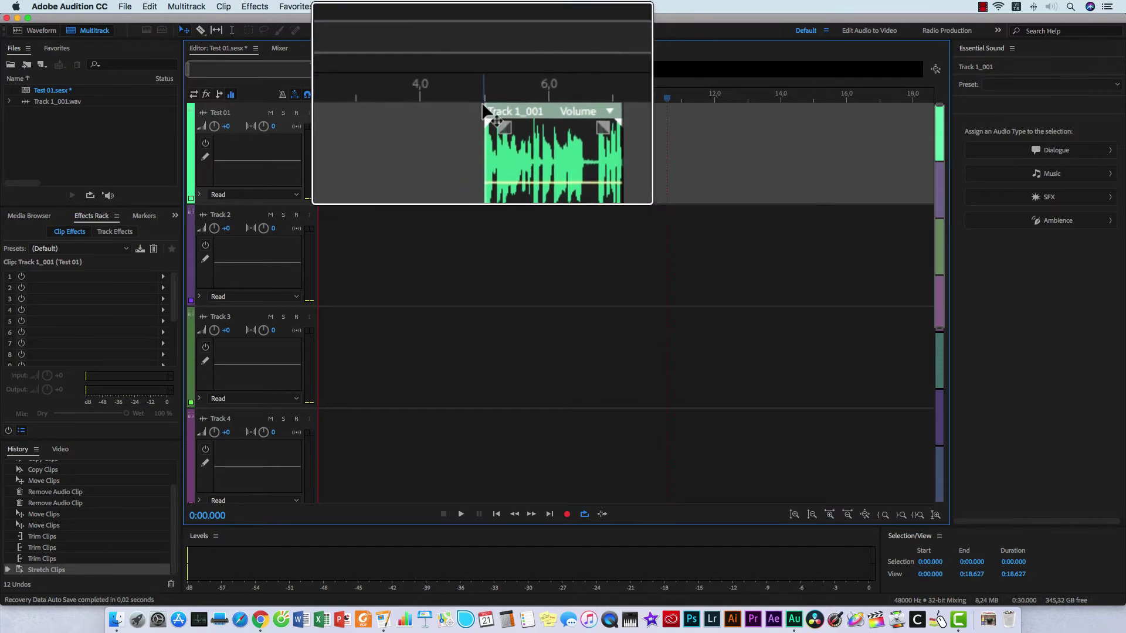
- Play the compressed Test 01 clip from just before its start to hear the changed speed
key("space")
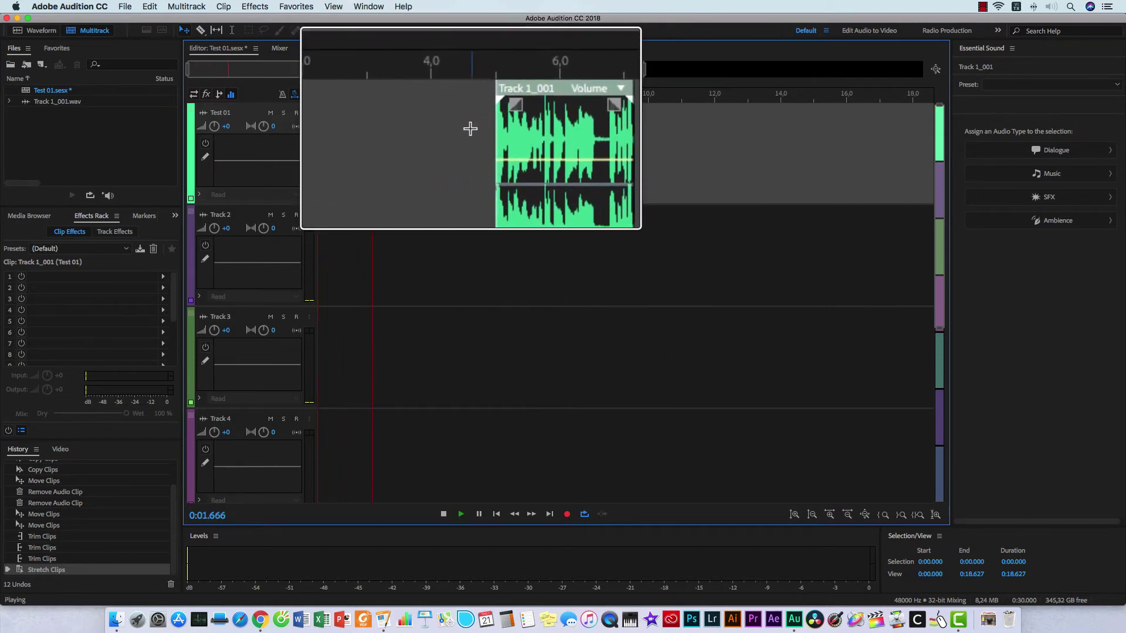
key("space")
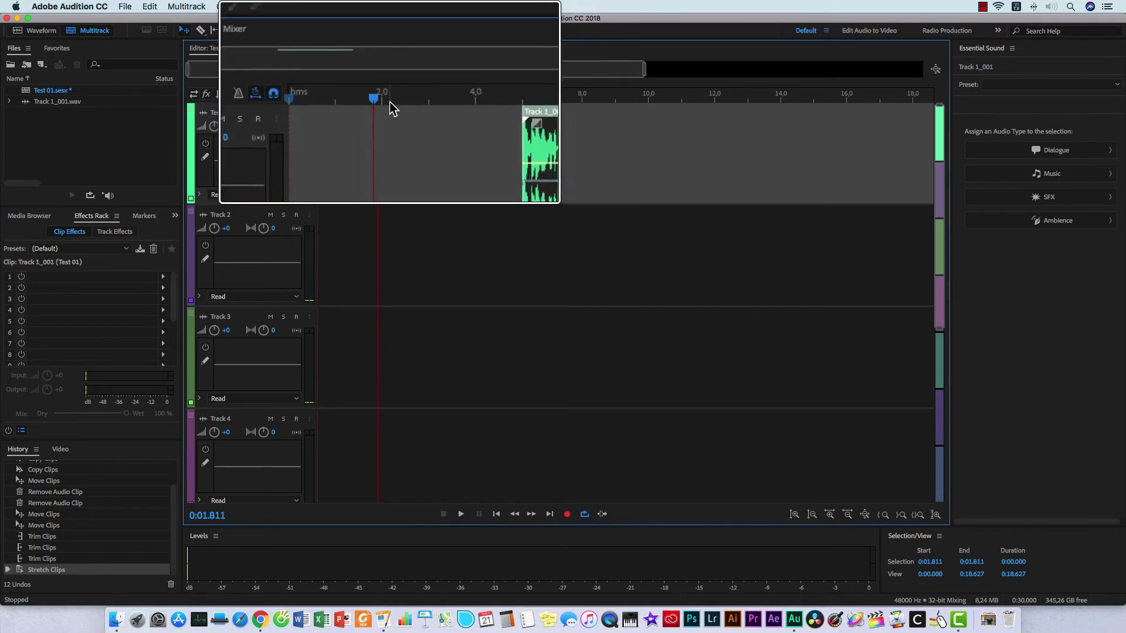
left_click_drag(378, 101, 475, 109)
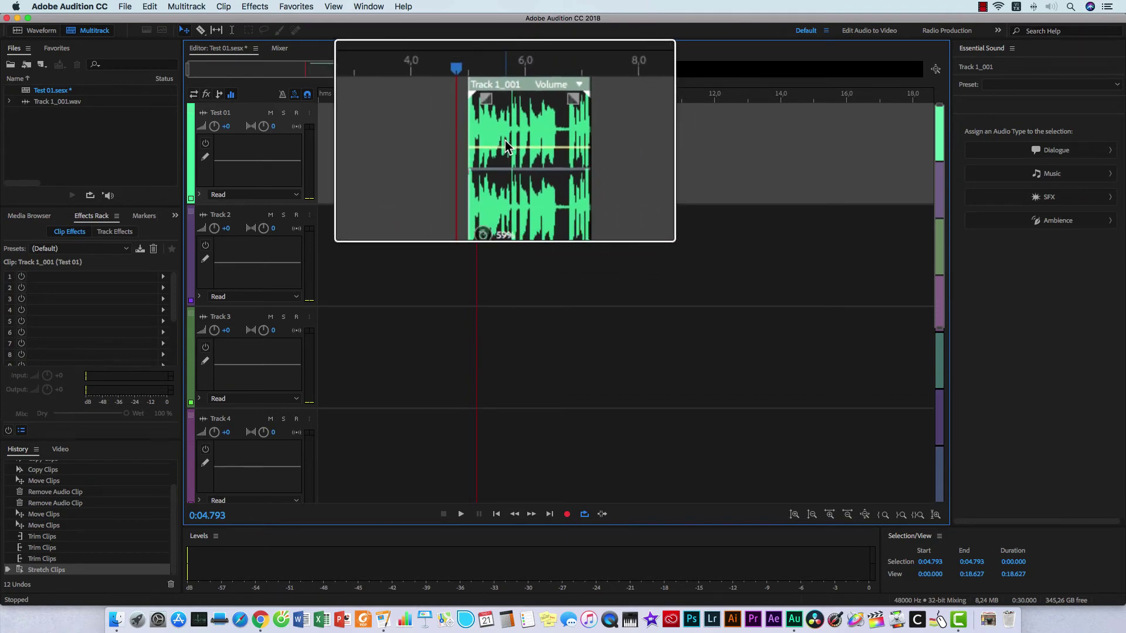
key("space")
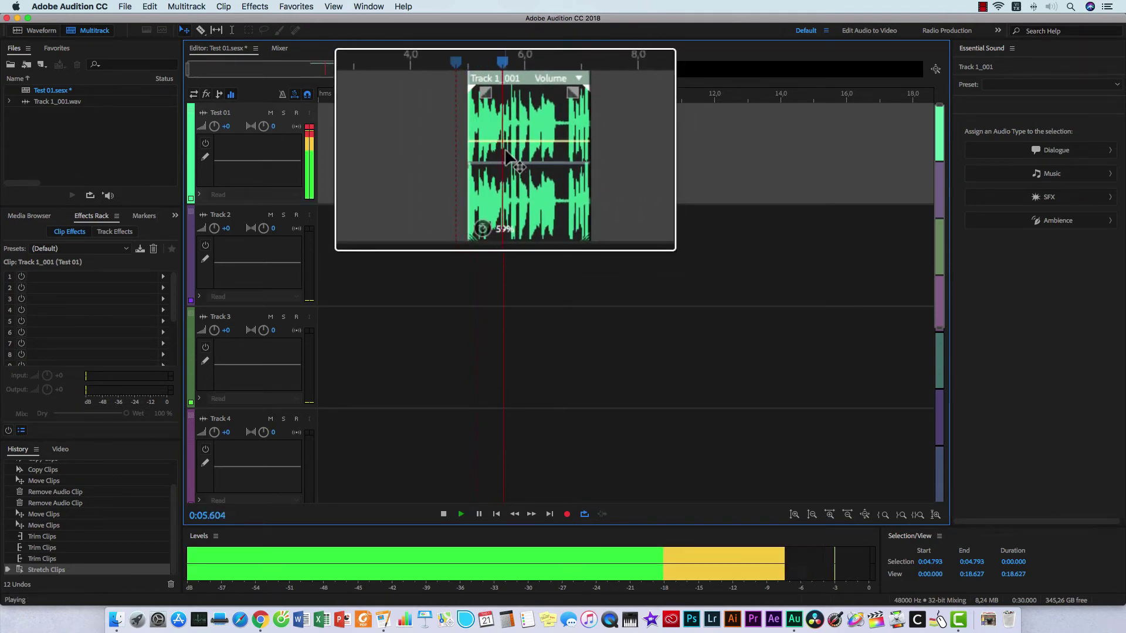
key("space")
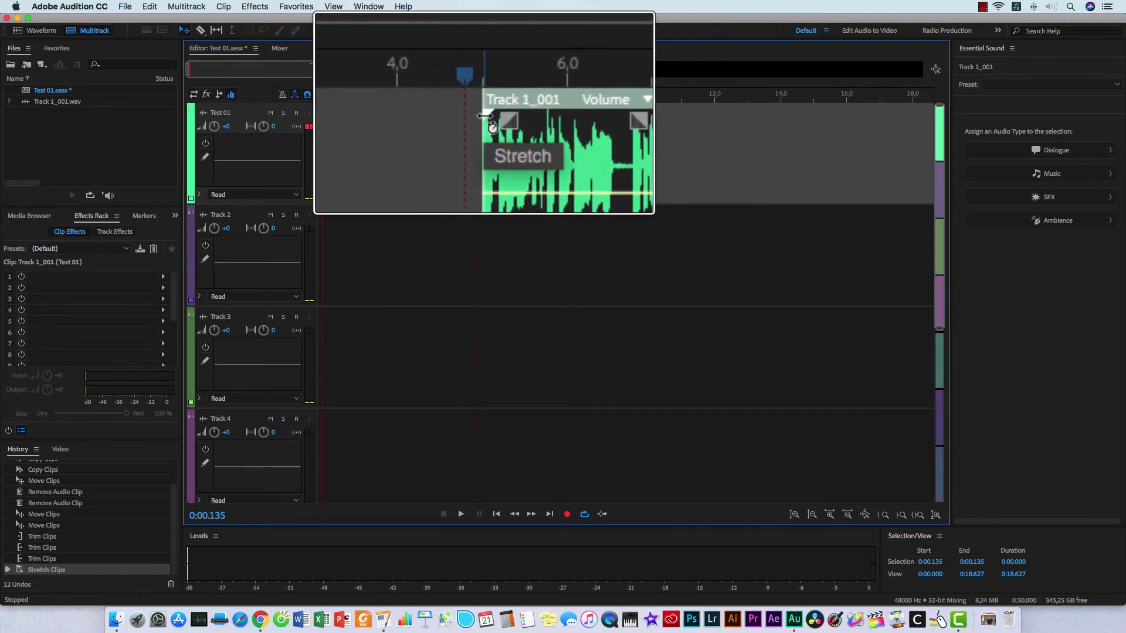
- Stretch the Test 01 clip from its start to 141% and play it from about 1.7 s
left_click_drag(485, 116, 438, 115)
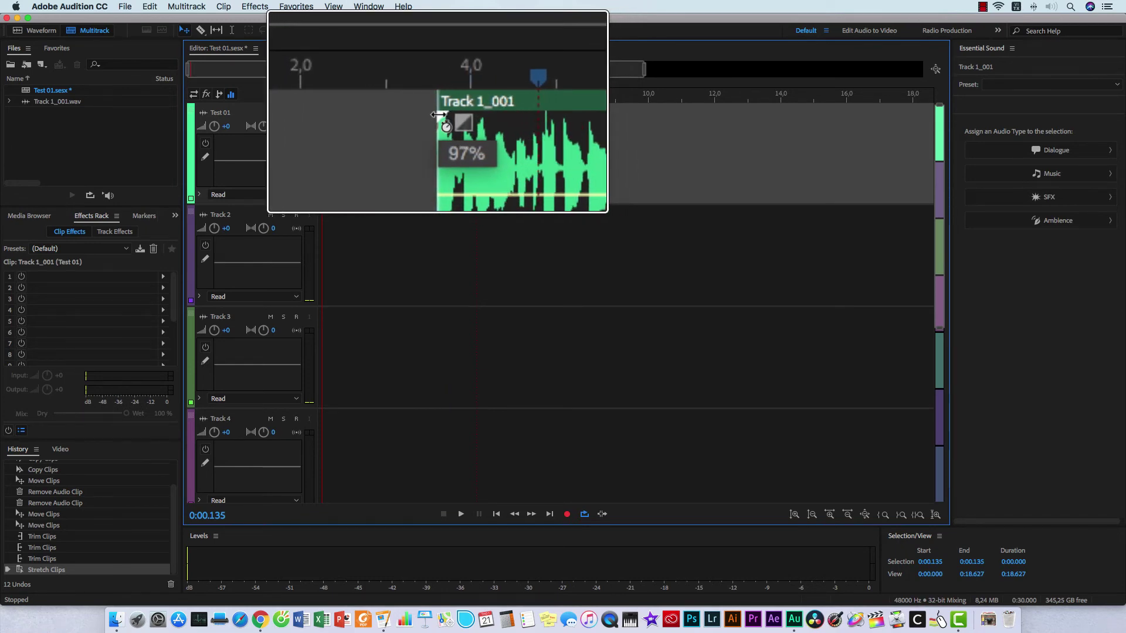
left_click_drag(438, 115, 382, 118)
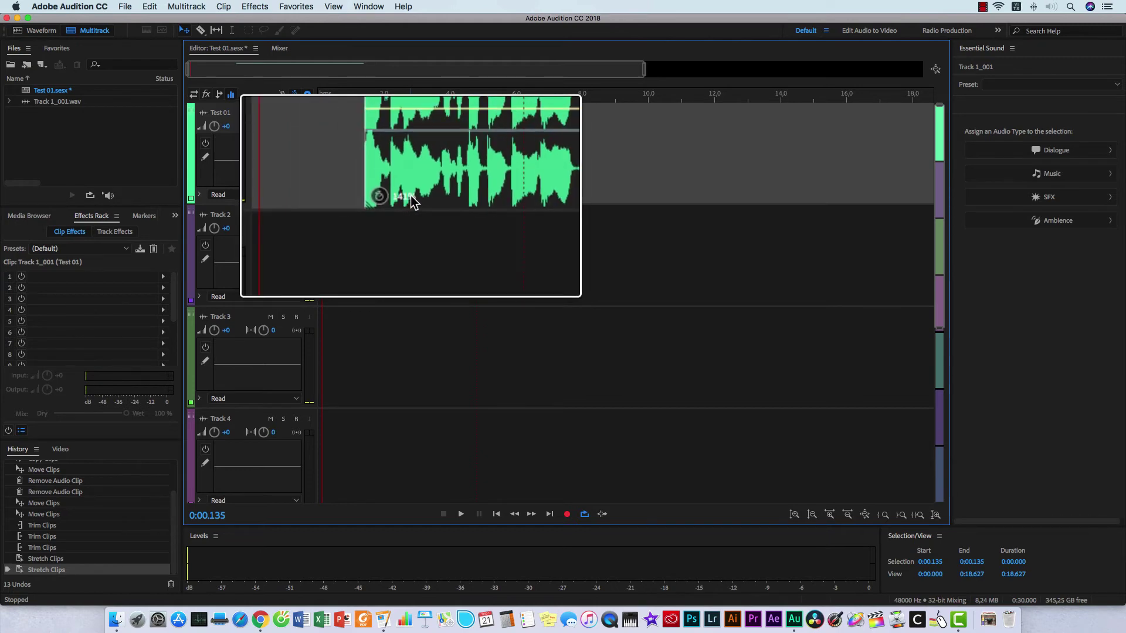
left_click(412, 166)
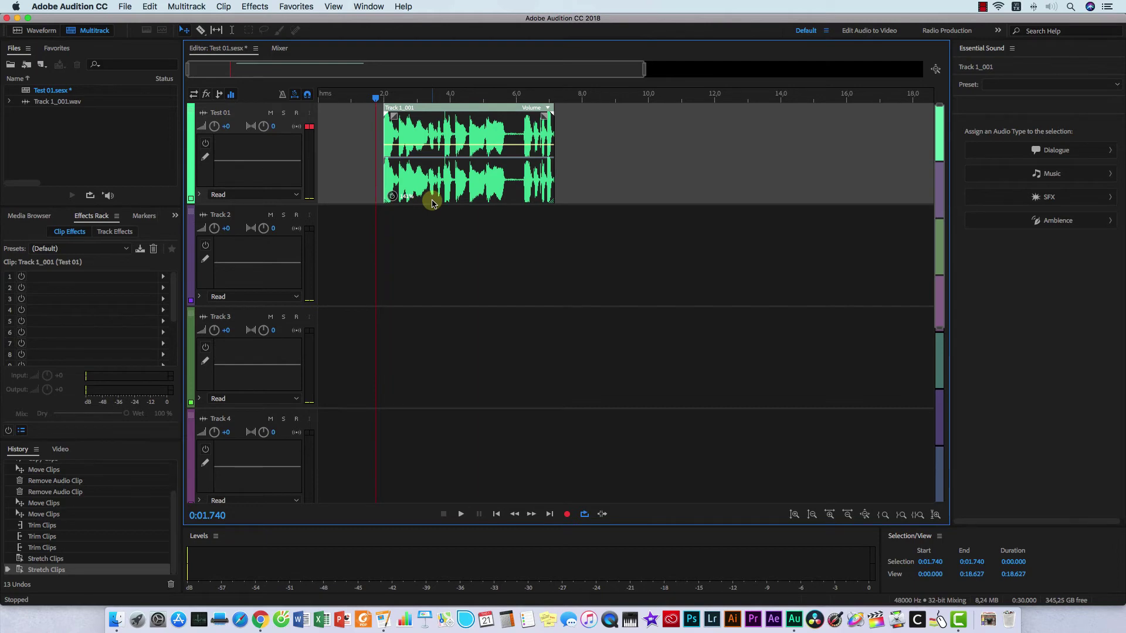
key("space")
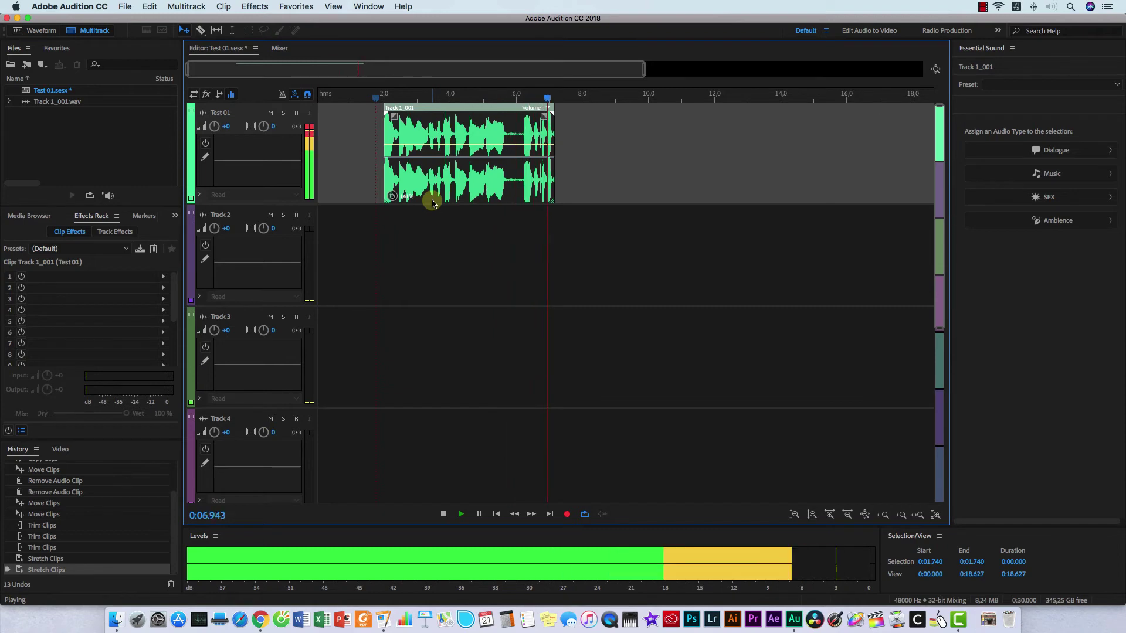
key("space")
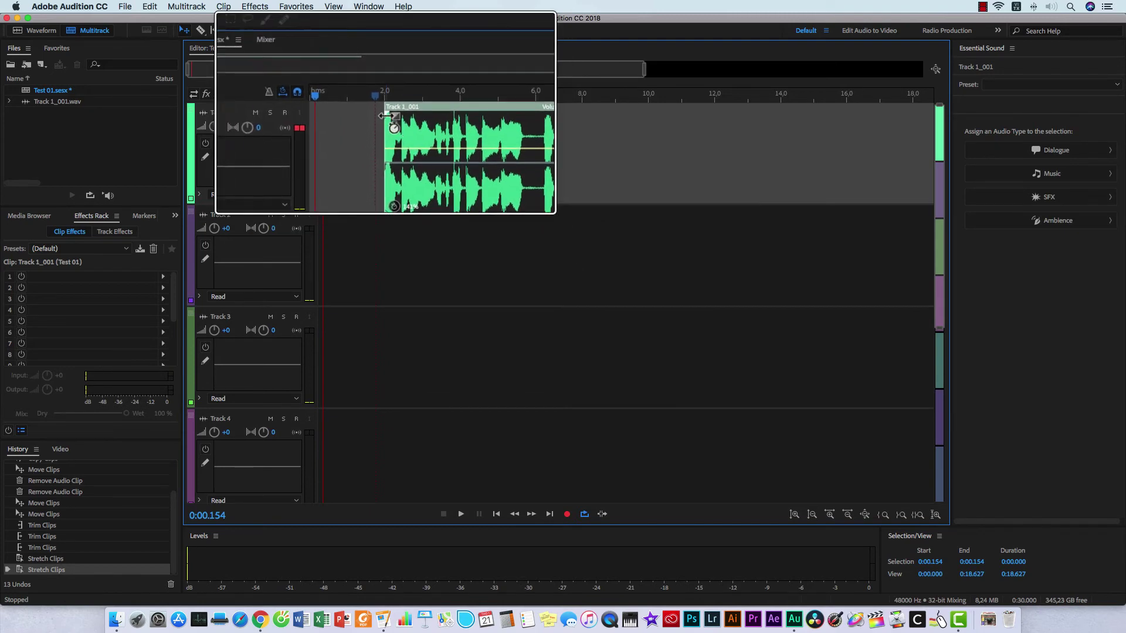
- Replace the stretched clip on the Test 01 track with a fresh copy of Track 1_001.wav at the track's beginning
left_click_drag(387, 112, 431, 116)
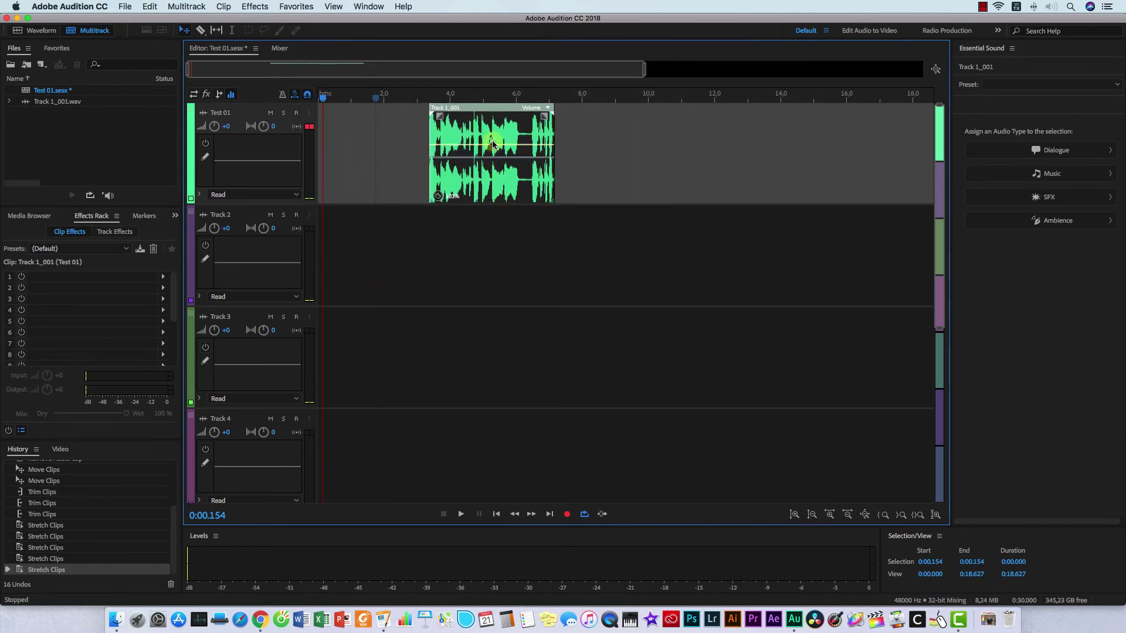
key("Delete")
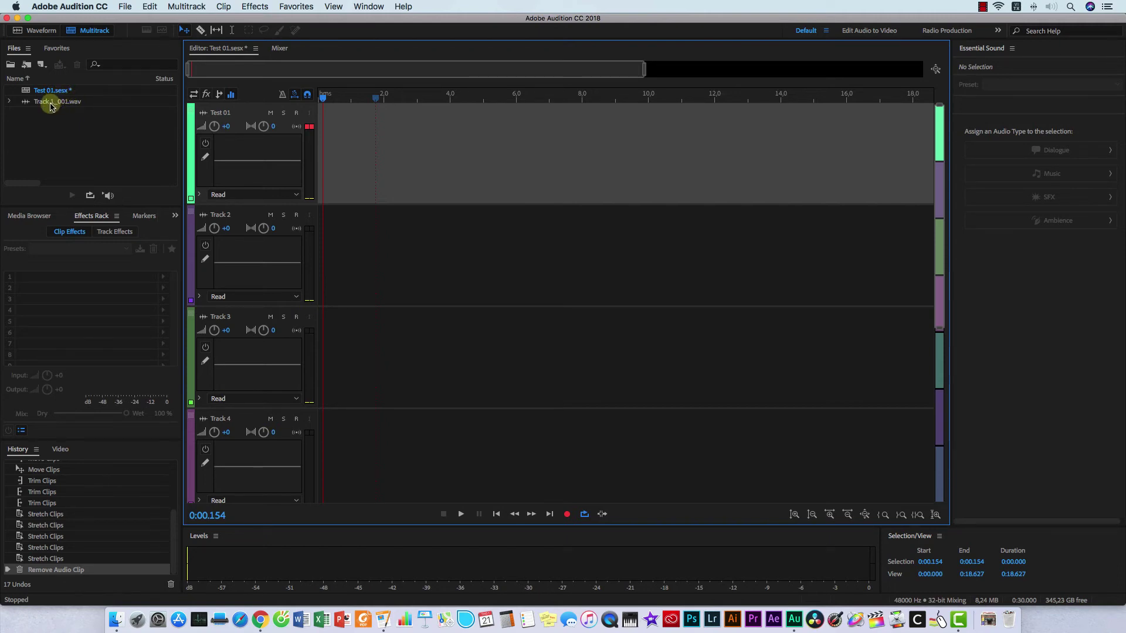
left_click_drag(50, 105, 310, 144)
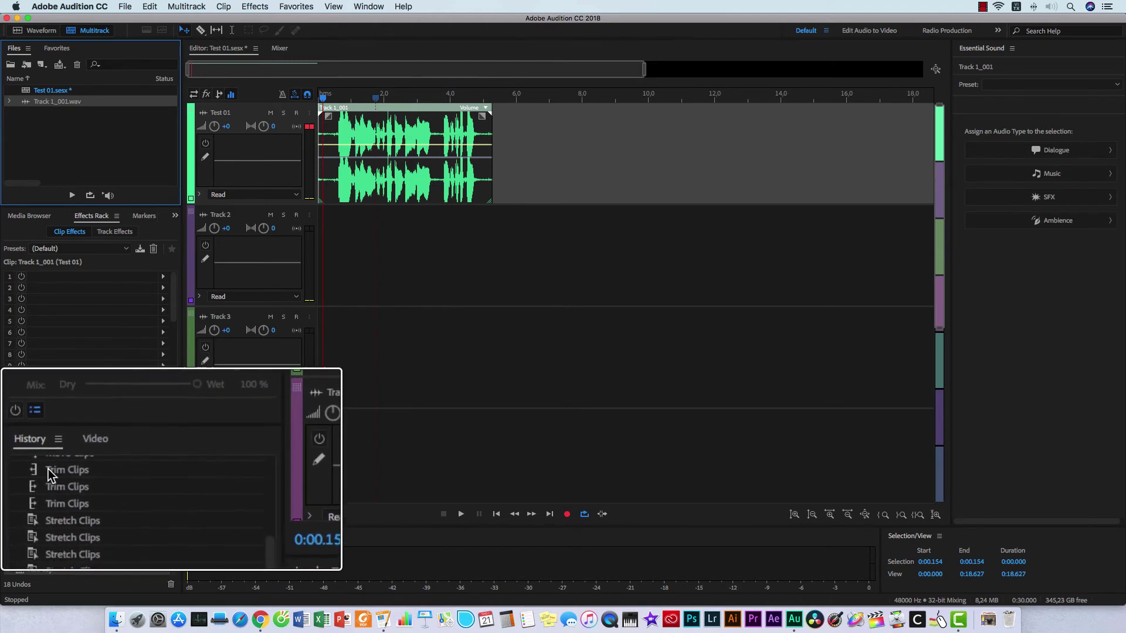
- Go back to the earliest entries in the session's edit history
scroll(37, 475, "up", 4)
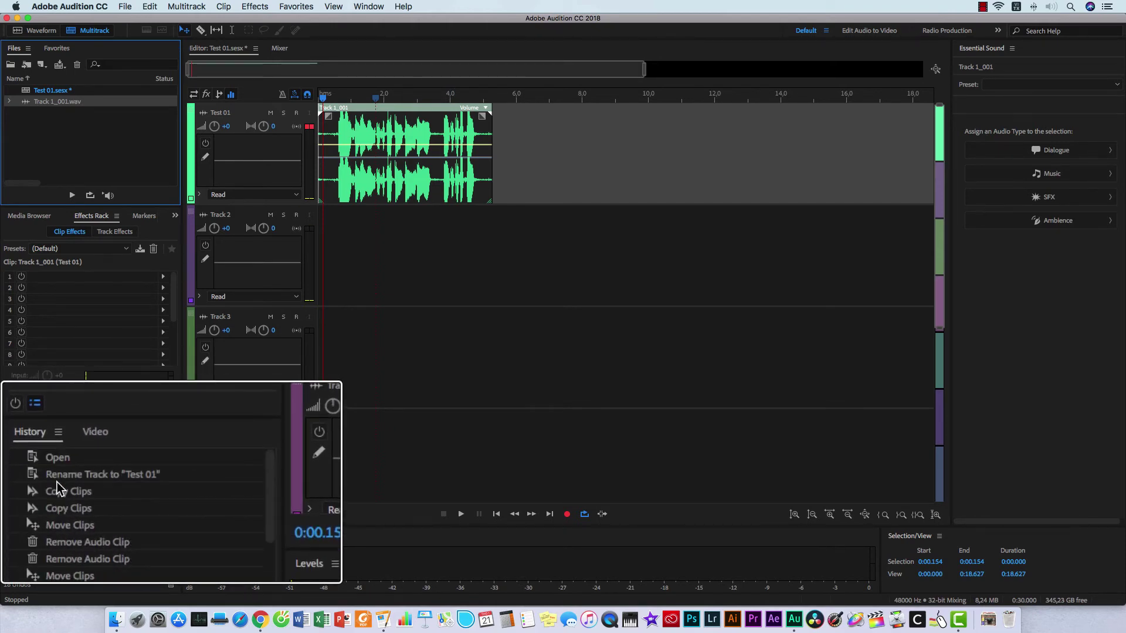
left_click(147, 387)
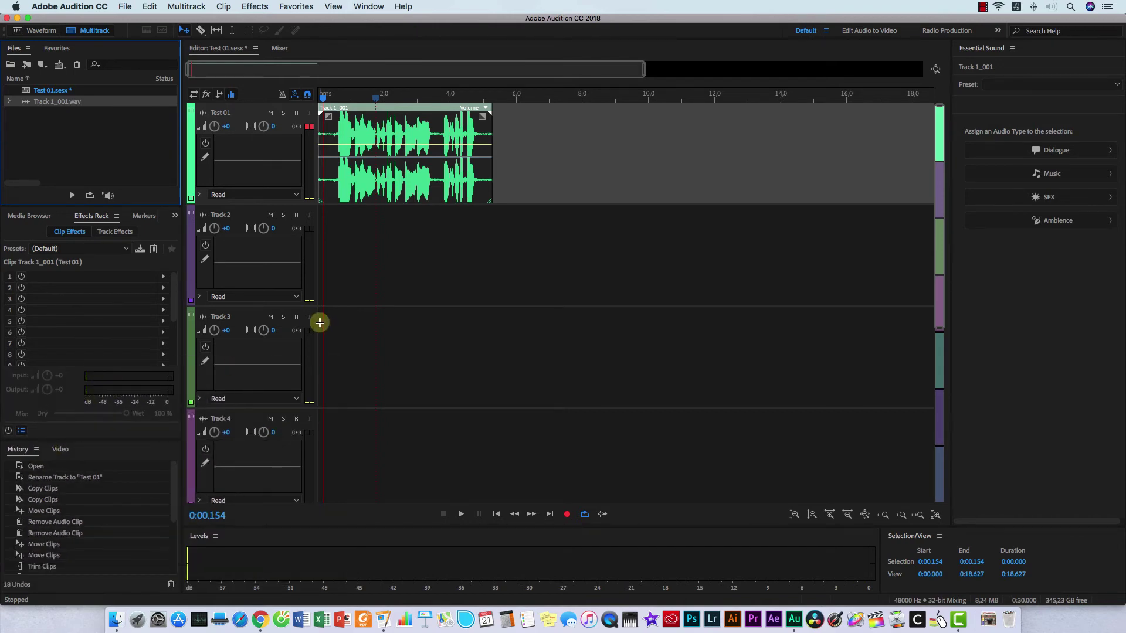
- Place the playhead at about 6.14 s and switch global clip stretching on and back off
left_click_drag(324, 95, 524, 102)
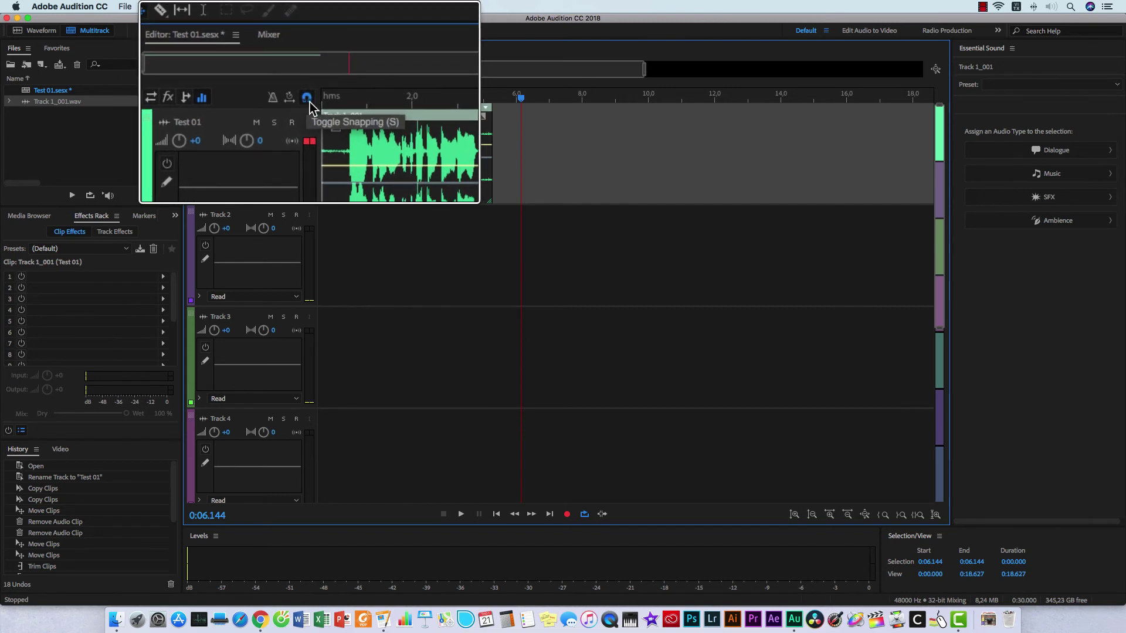
left_click(289, 92)
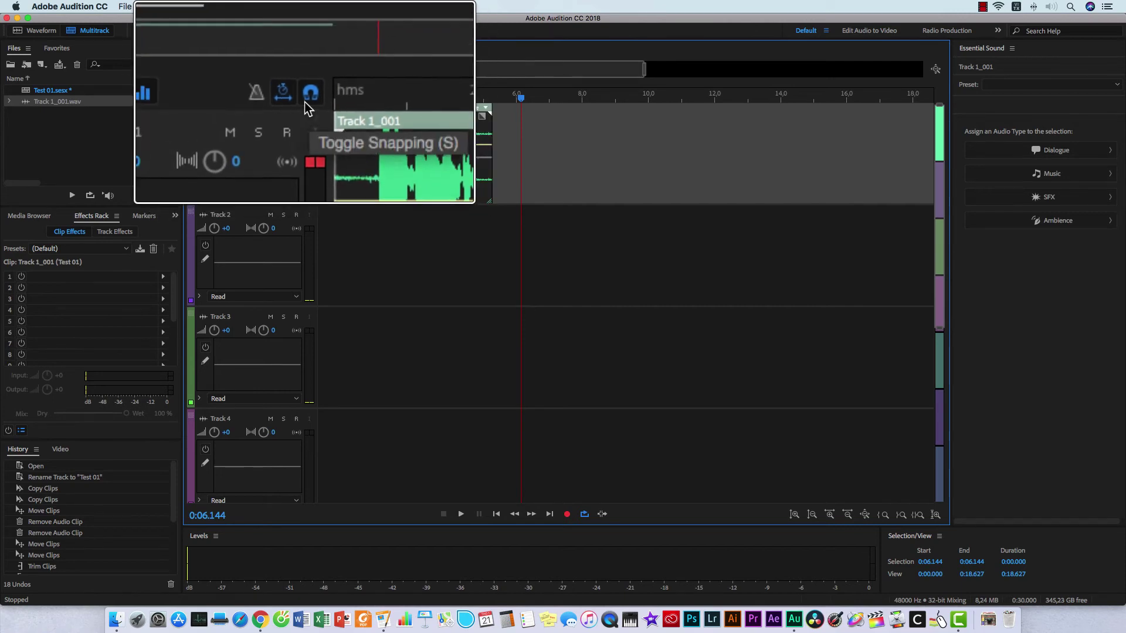
left_click(264, 71)
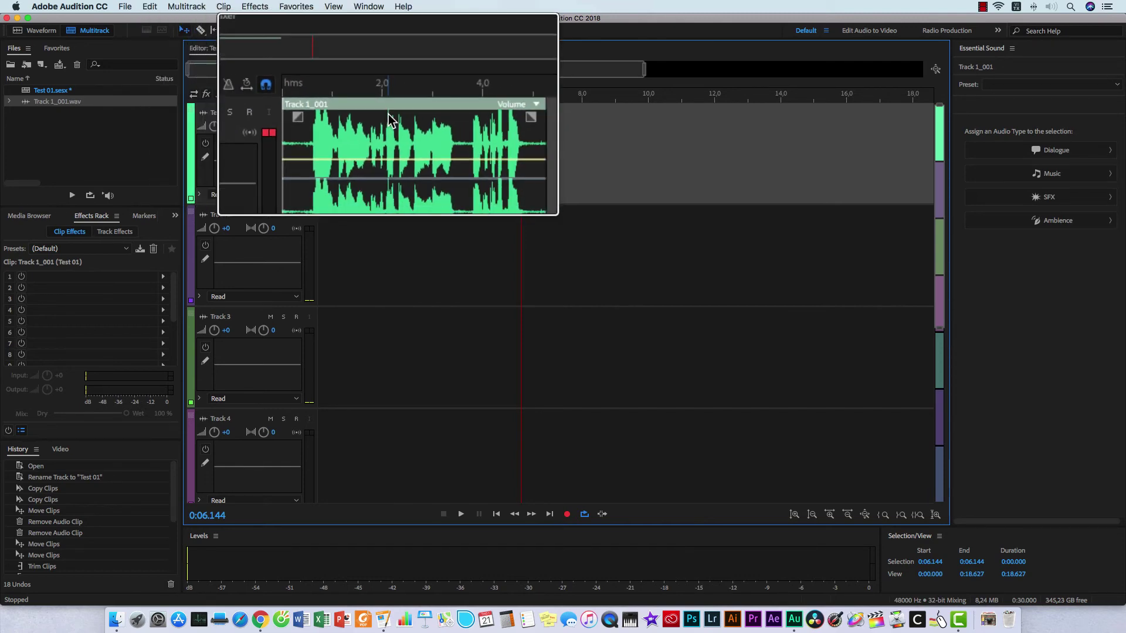
- Duplicate the clip on the Test 01 track and position the two clips to start at 2 s and about 7.9 s
left_click_drag(387, 126, 764, 144)
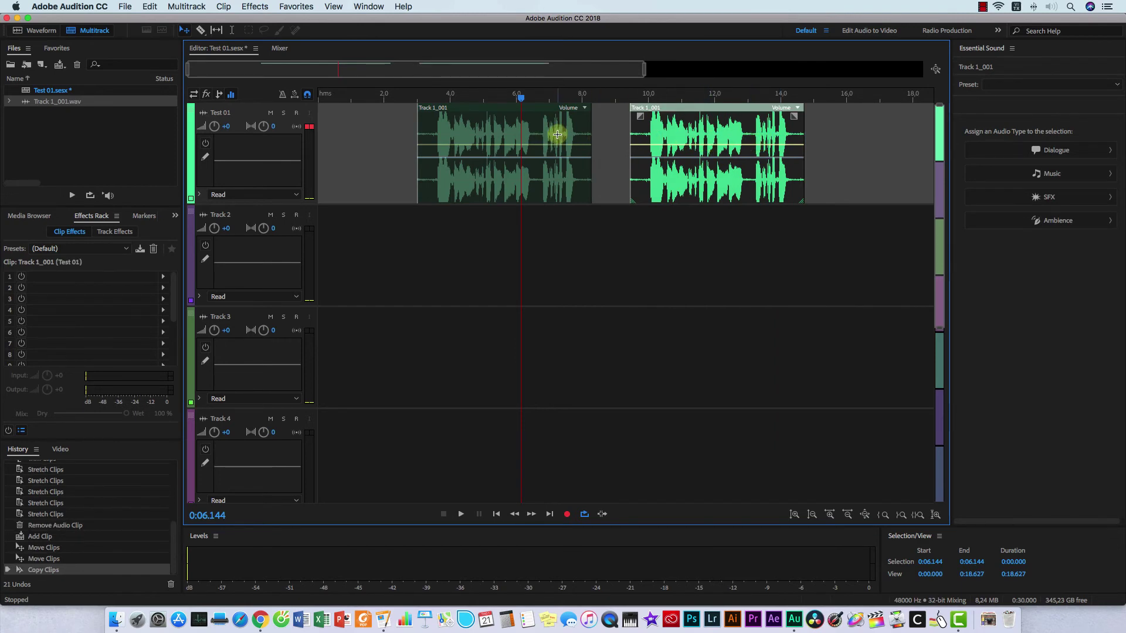
left_click_drag(557, 135, 524, 135)
left_click_drag(680, 117, 628, 120)
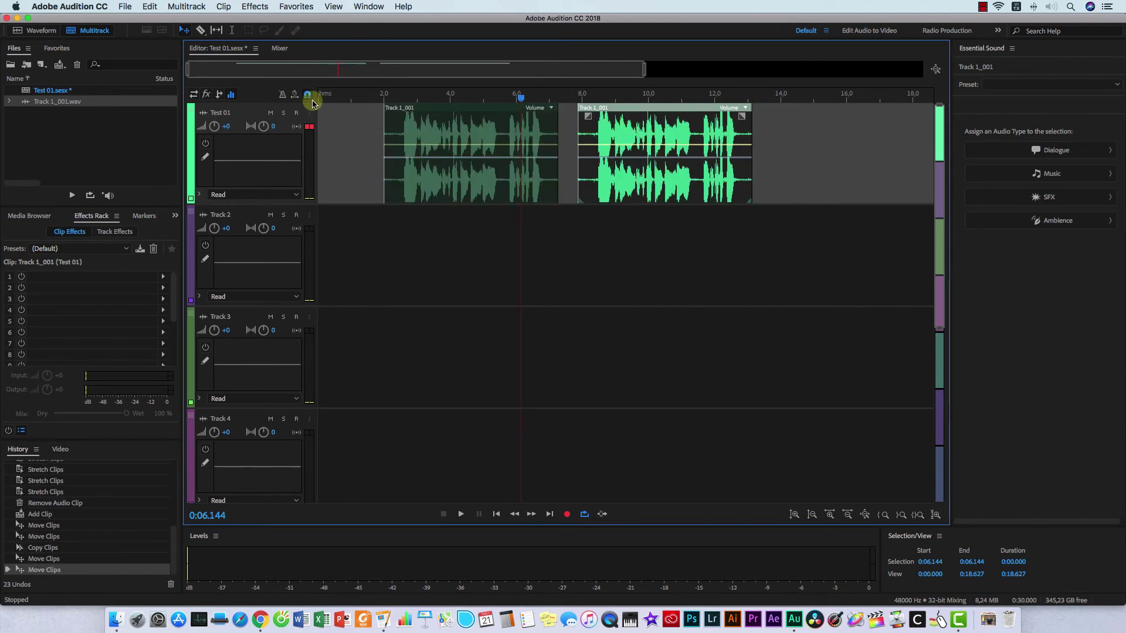
- Examine the timeline's snapping options for markers, ruler, clips, loops and frames without choosing a different one
left_click(308, 96)
right_click(451, 101)
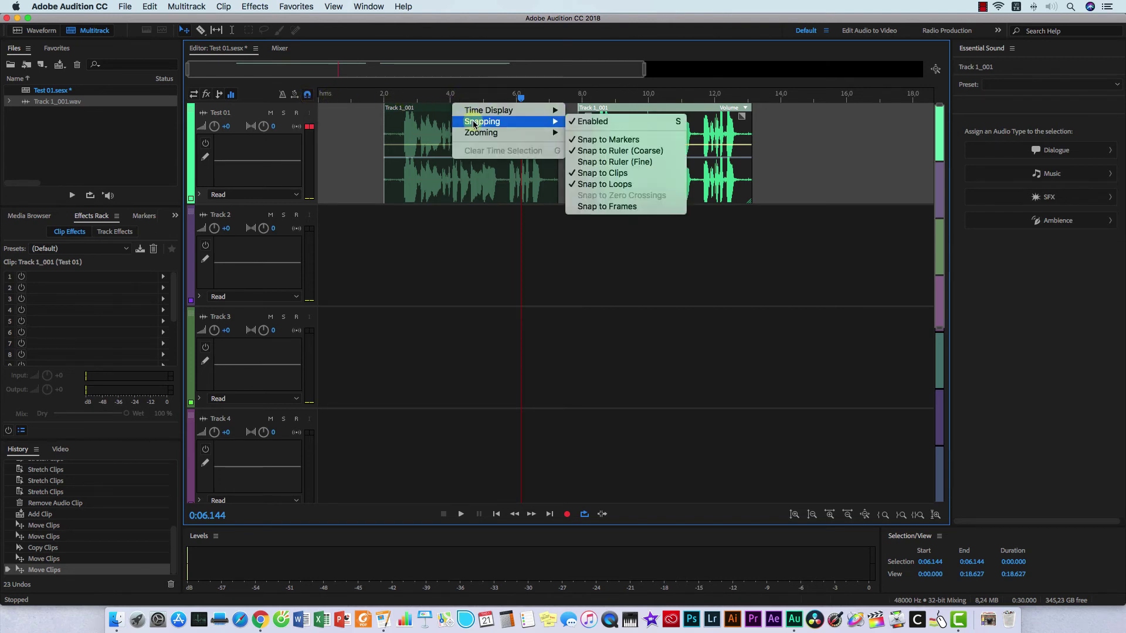
left_click(428, 96)
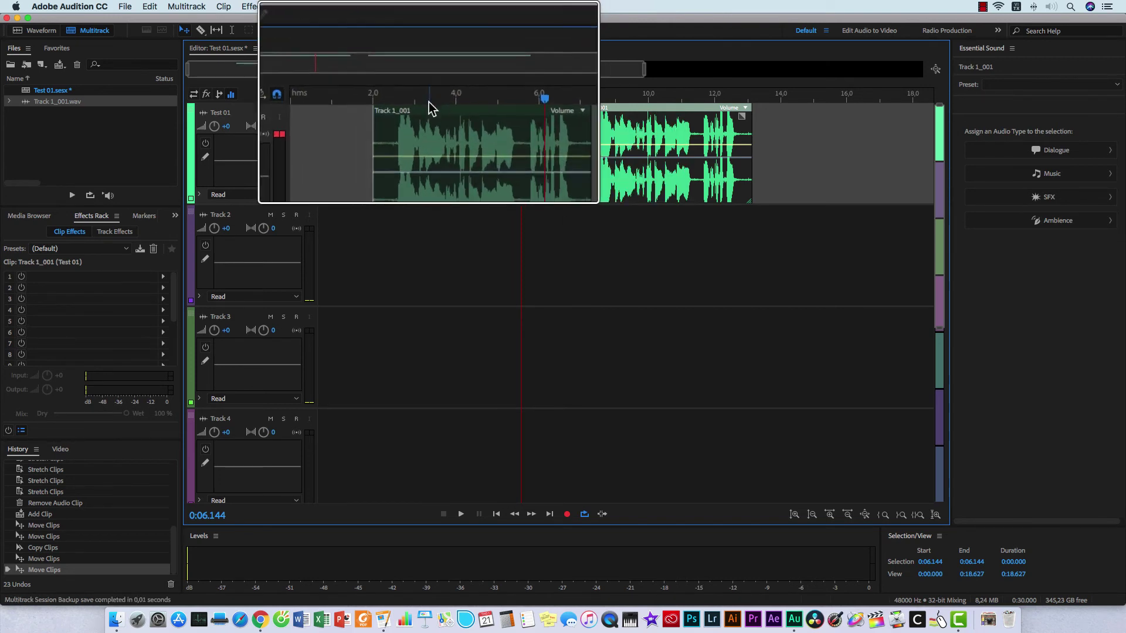
right_click(449, 100)
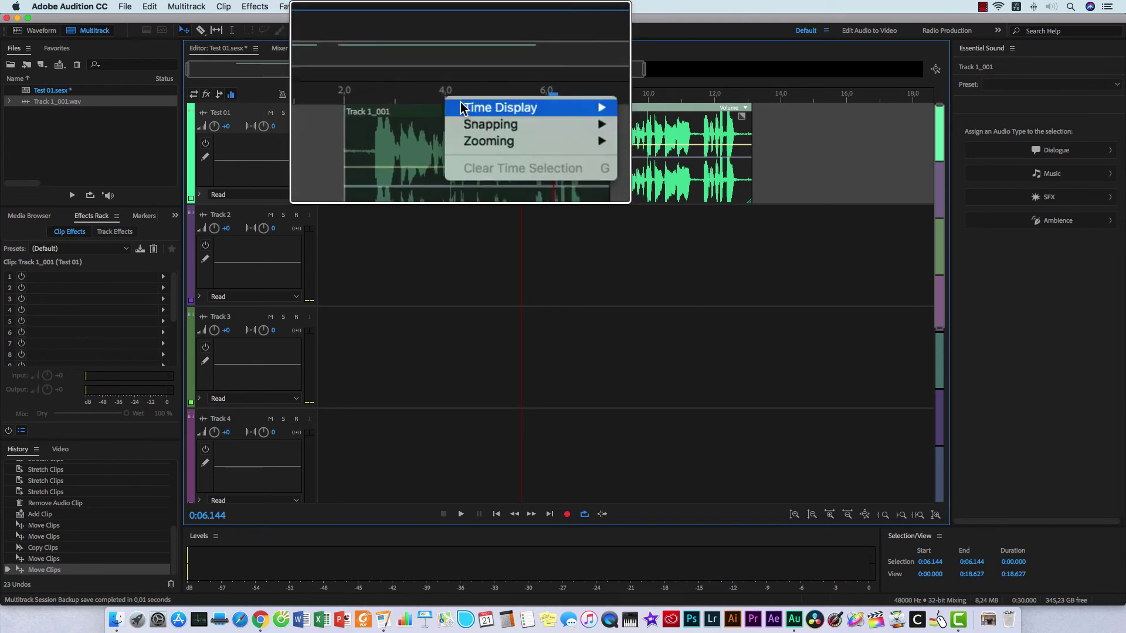
mouse_move(481, 118)
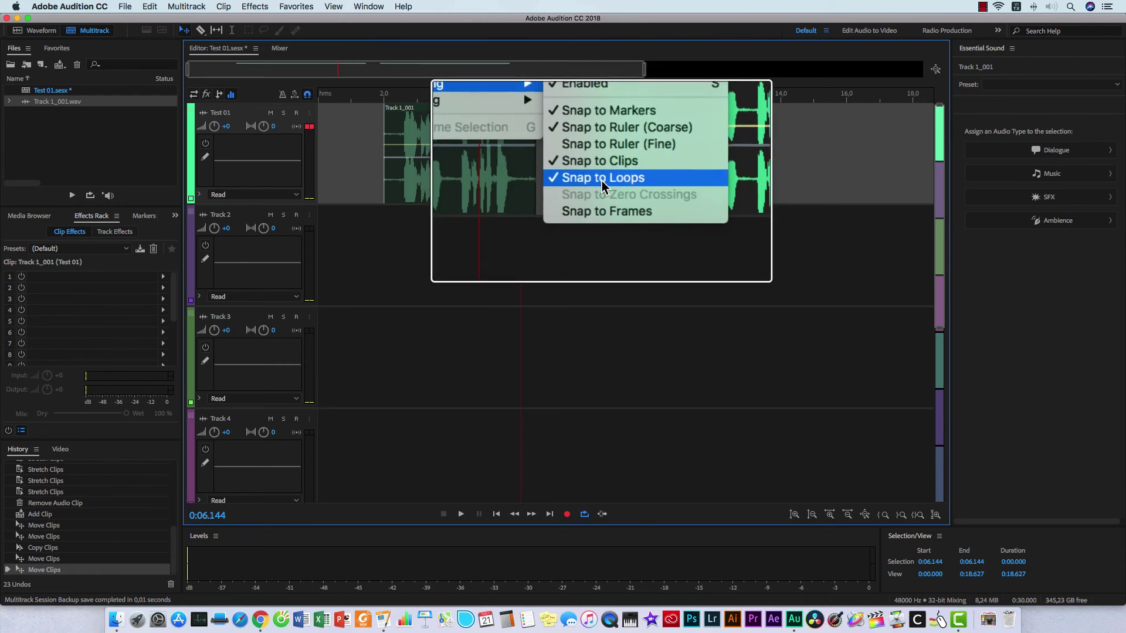
left_click(606, 204)
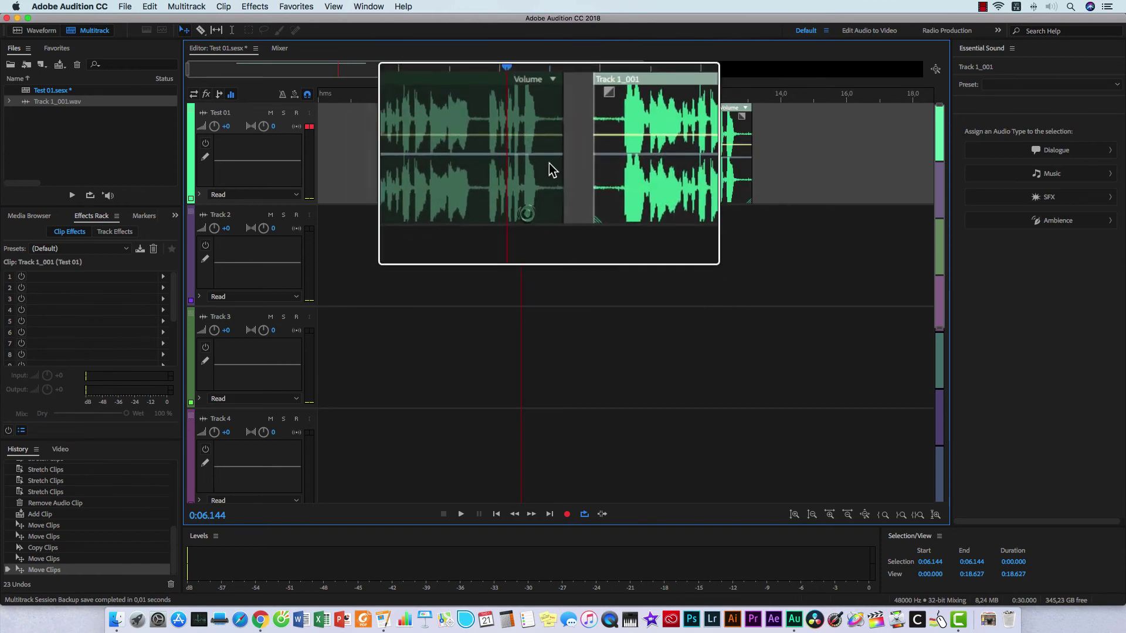
- Shift the first clip to start at about 2.2 s and delete the second clip from the Test 01 track
left_click(481, 143)
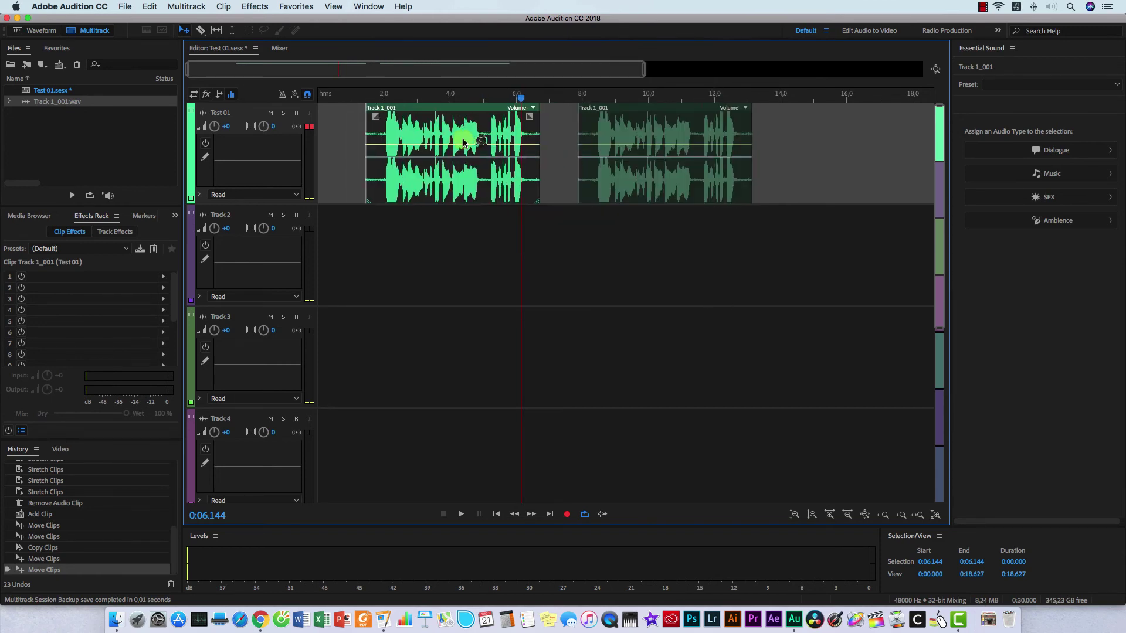
left_click_drag(480, 141, 489, 140)
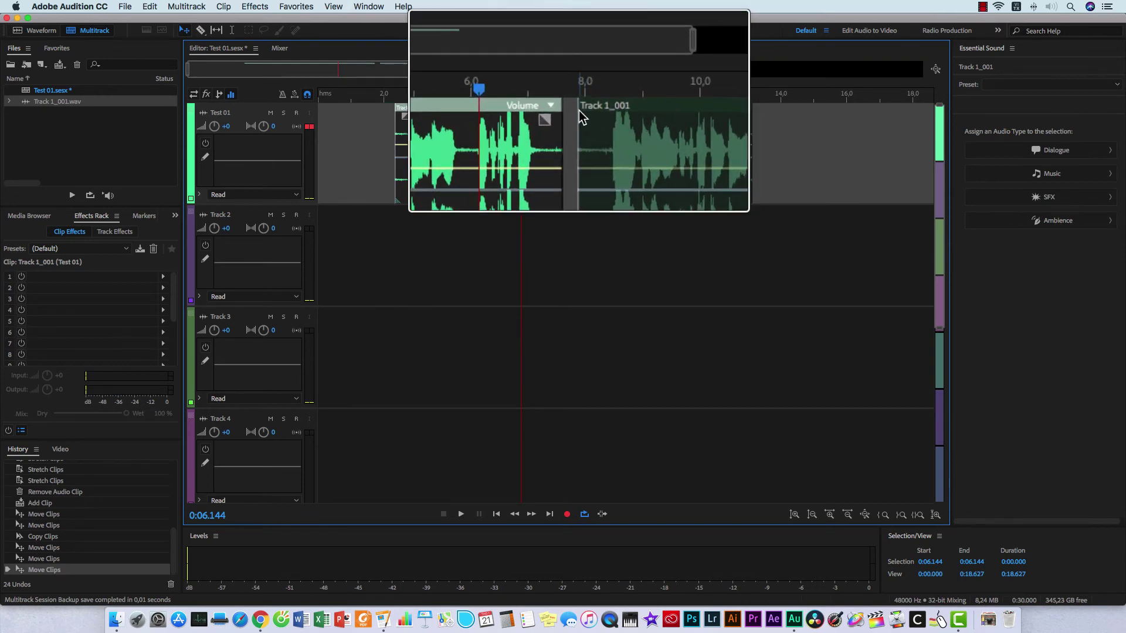
left_click_drag(561, 141, 551, 126)
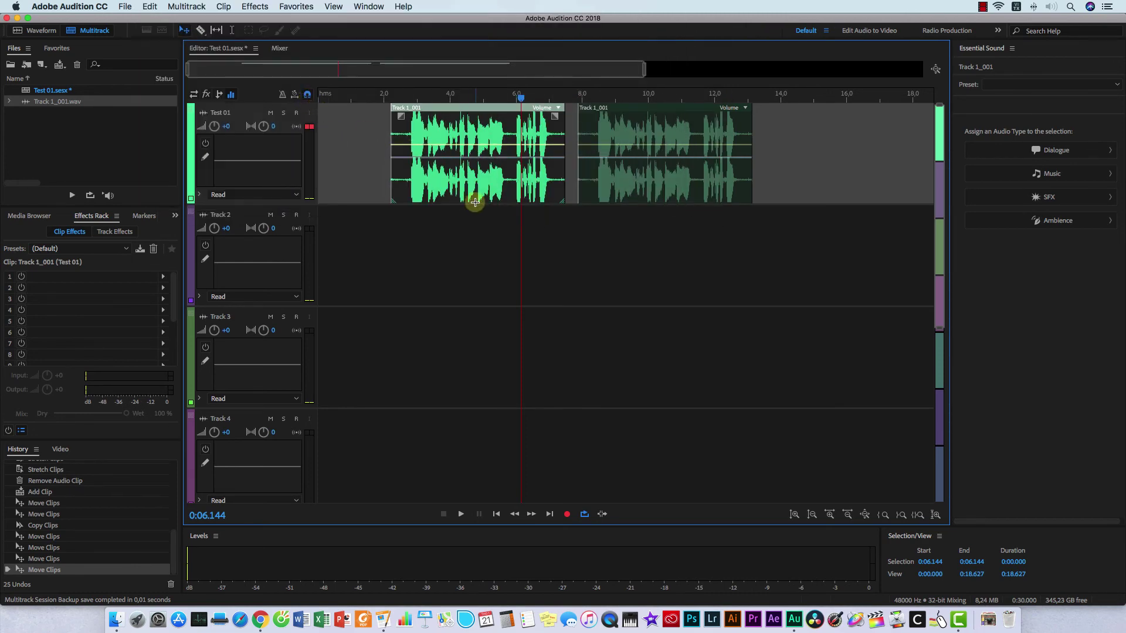
left_click(629, 175)
key("Delete")
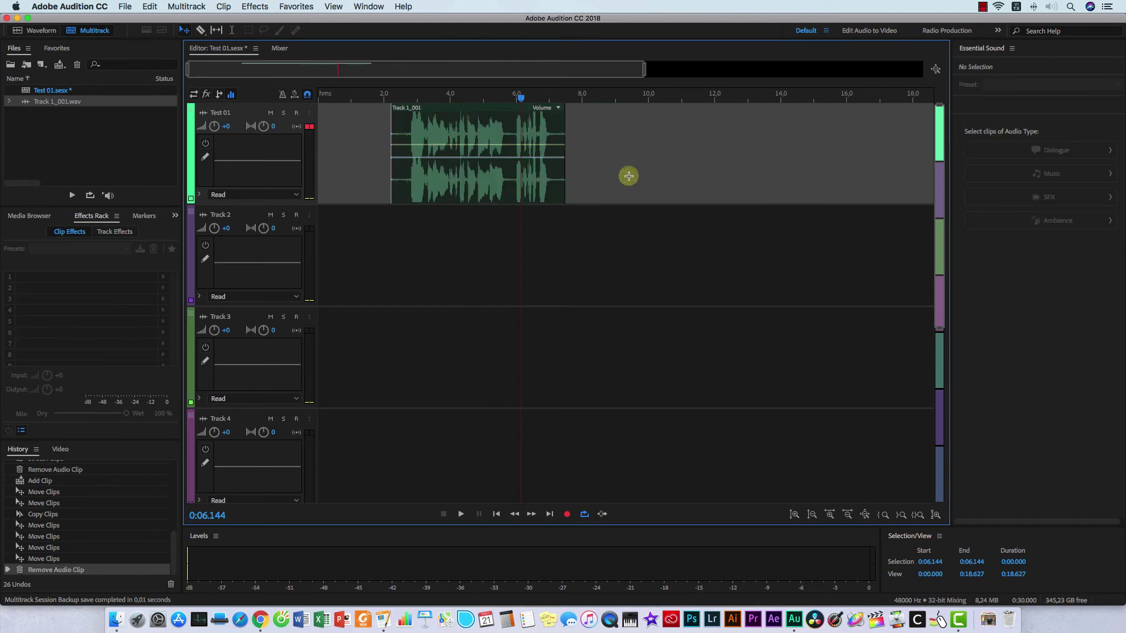
- Move the remaining Test 01 clip to start at about 5 s and play it briefly from 6.144 s
left_click_drag(452, 143, 543, 143)
key("space")
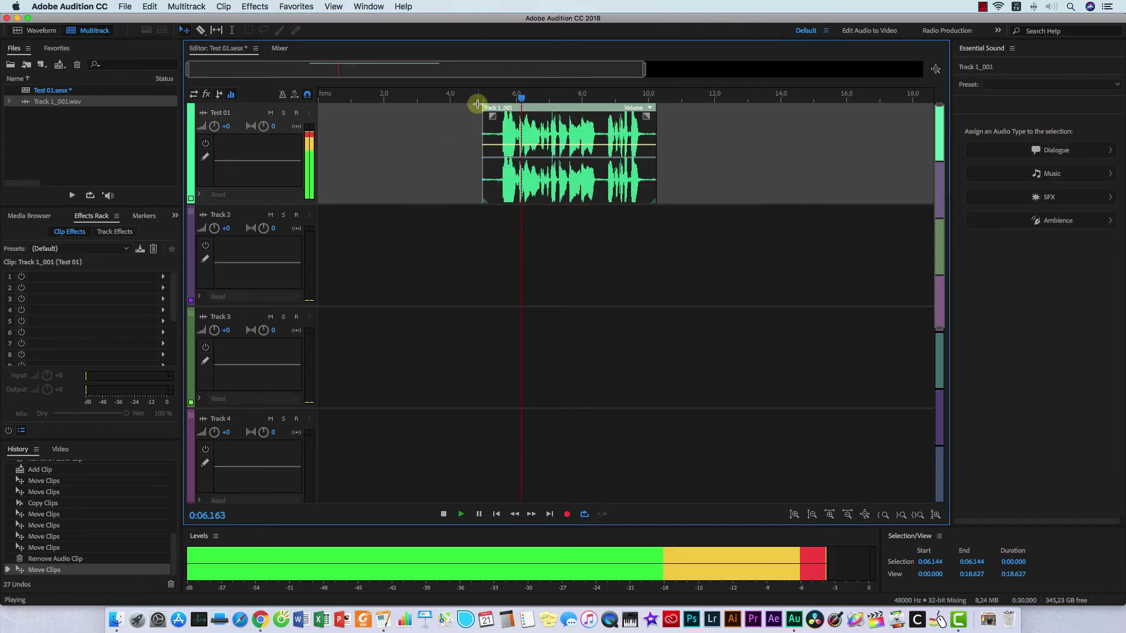
key("space")
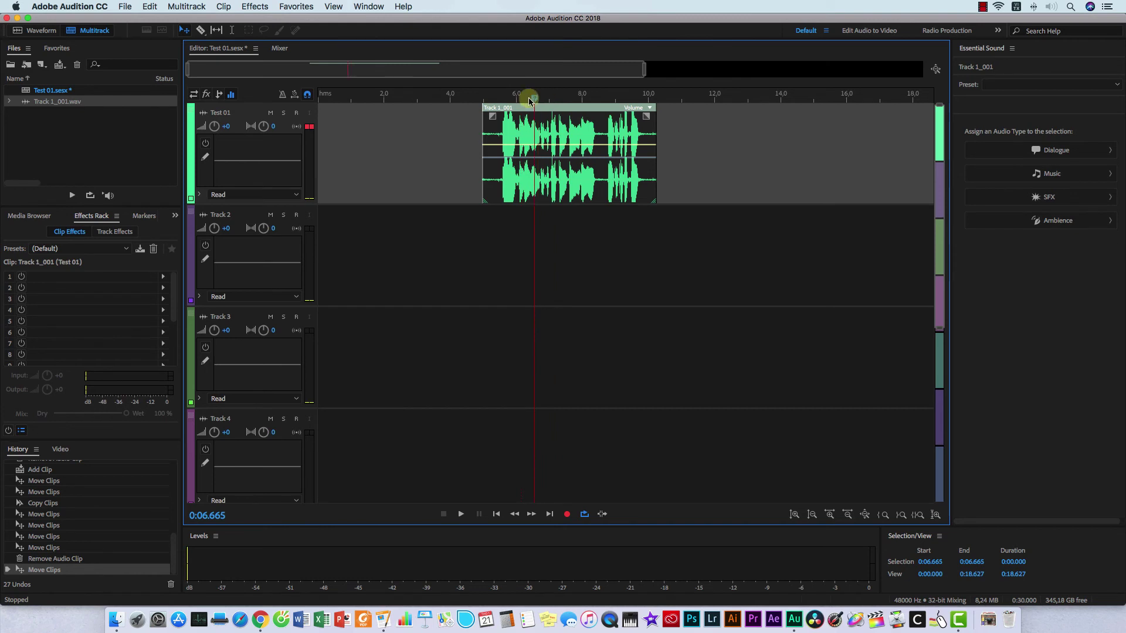
- Set the playhead at 4.475 s, just before the start of the Test 01 clip
left_click_drag(529, 101, 472, 101)
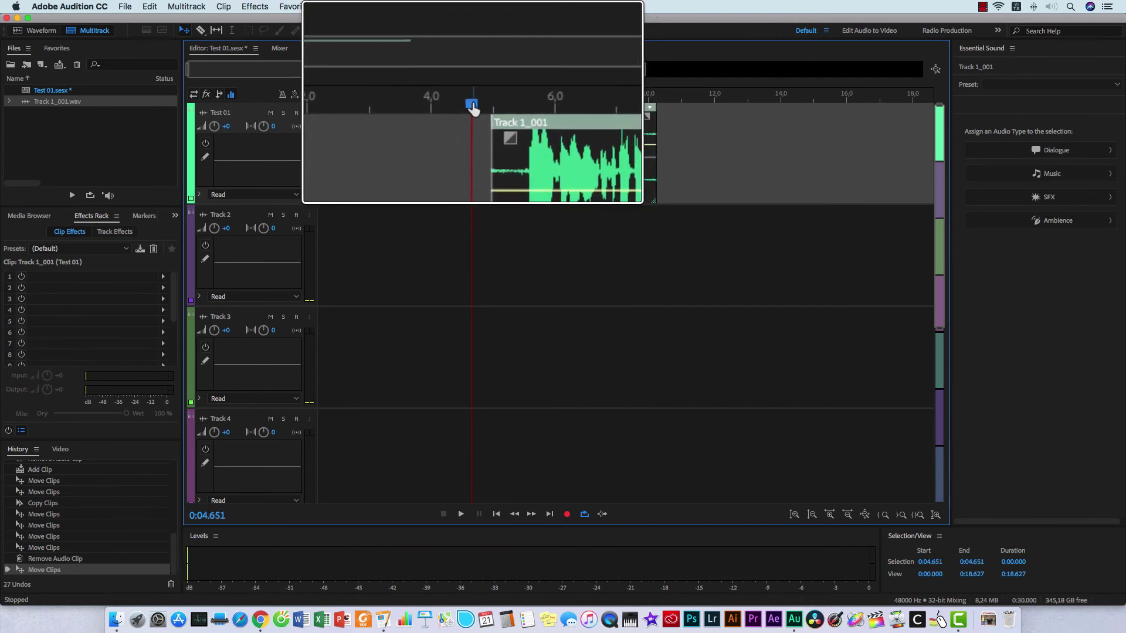
mouse_move(472, 101)
left_mouse_down()
mouse_move(440, 101)
mouse_move(487, 109)
mouse_move(467, 107)
left_mouse_up()
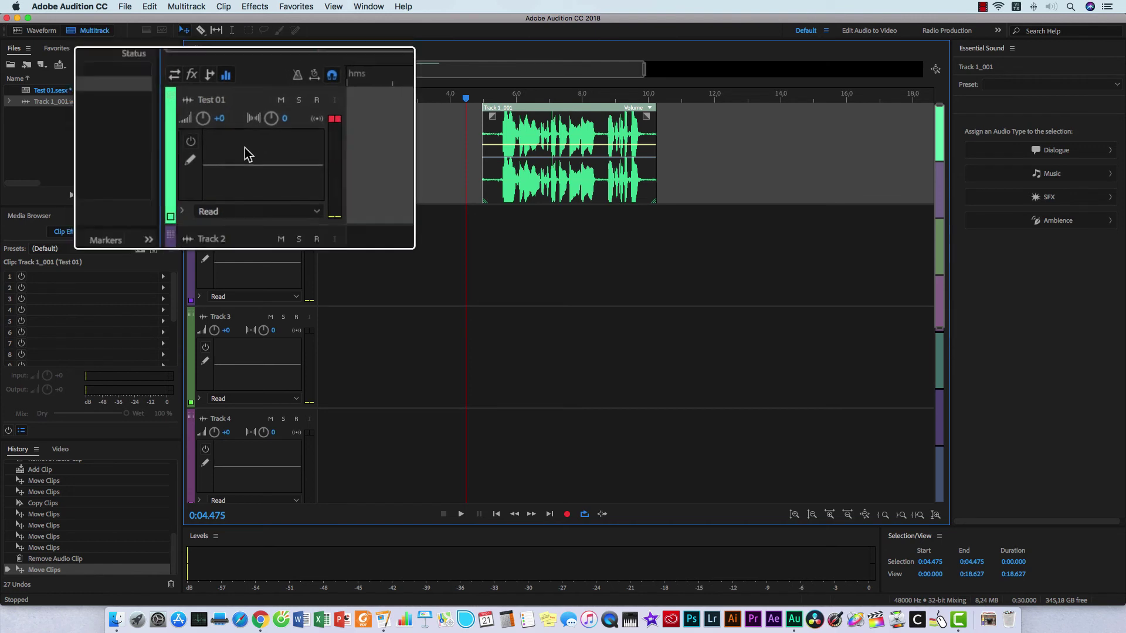
- Display the inputs/outputs, effects, sends and EQ controls in turn for all the tracks
left_click(194, 94)
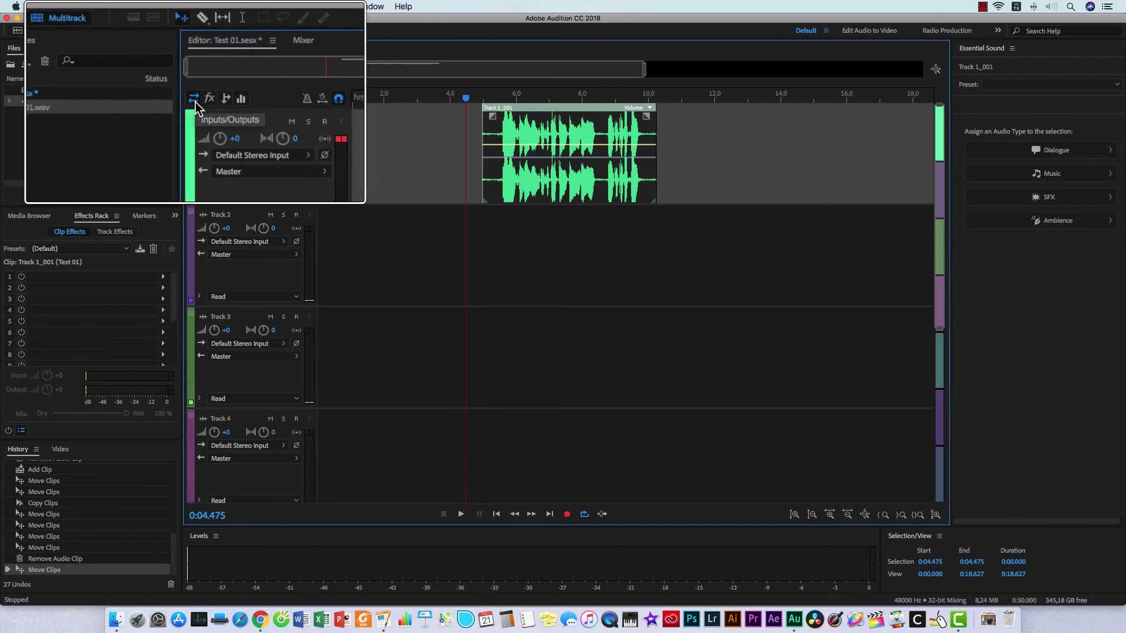
left_click(206, 104)
left_click(207, 103)
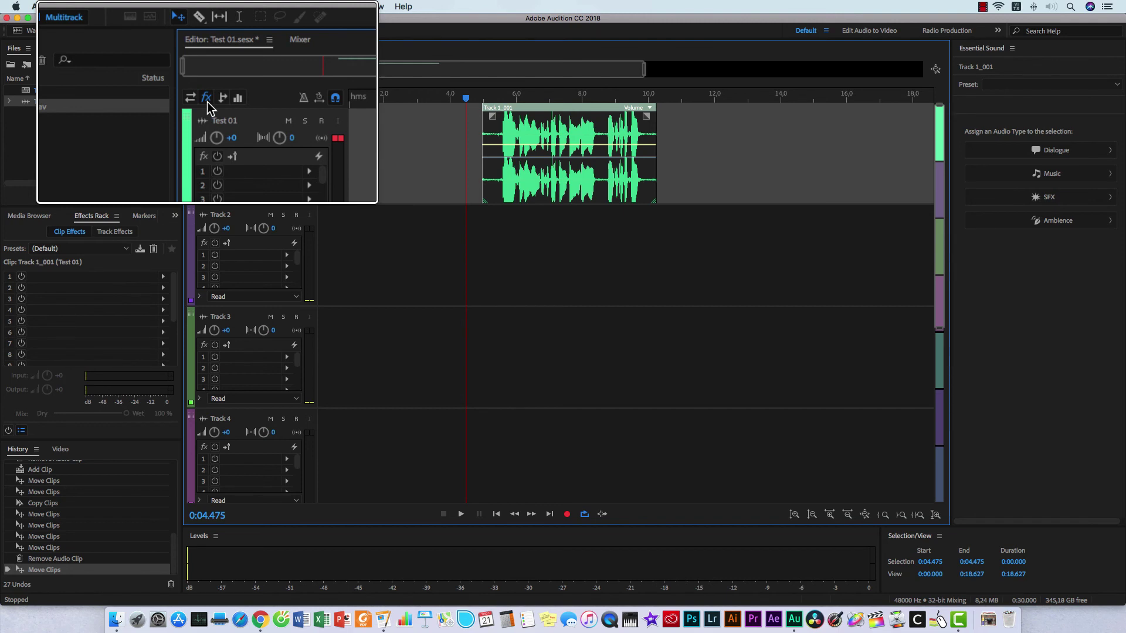
left_click(219, 97)
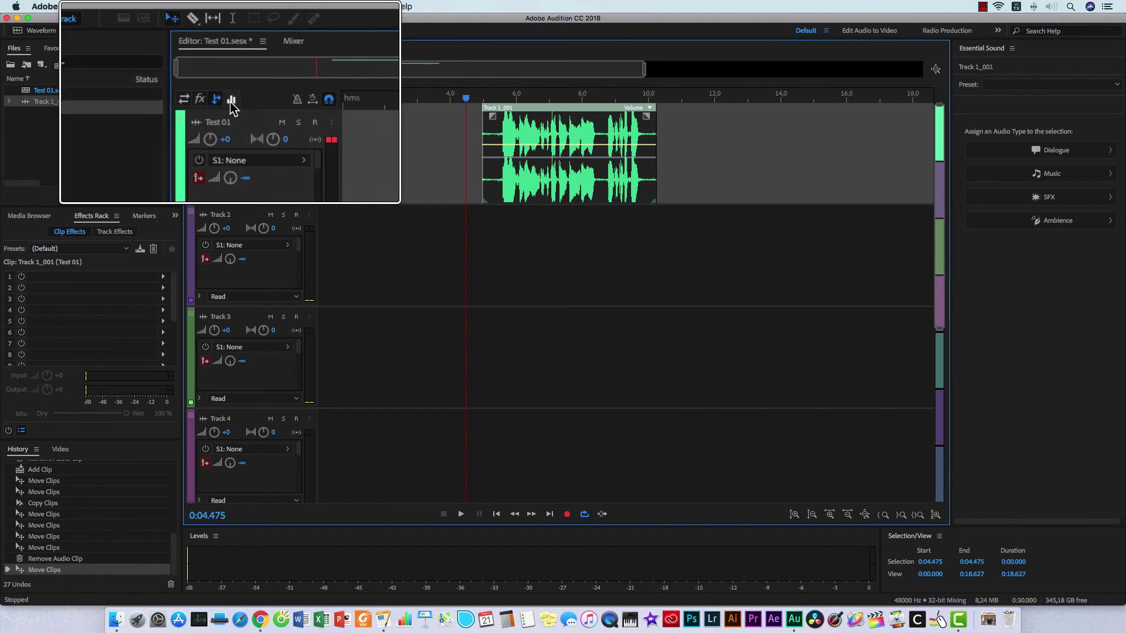
left_click(231, 99)
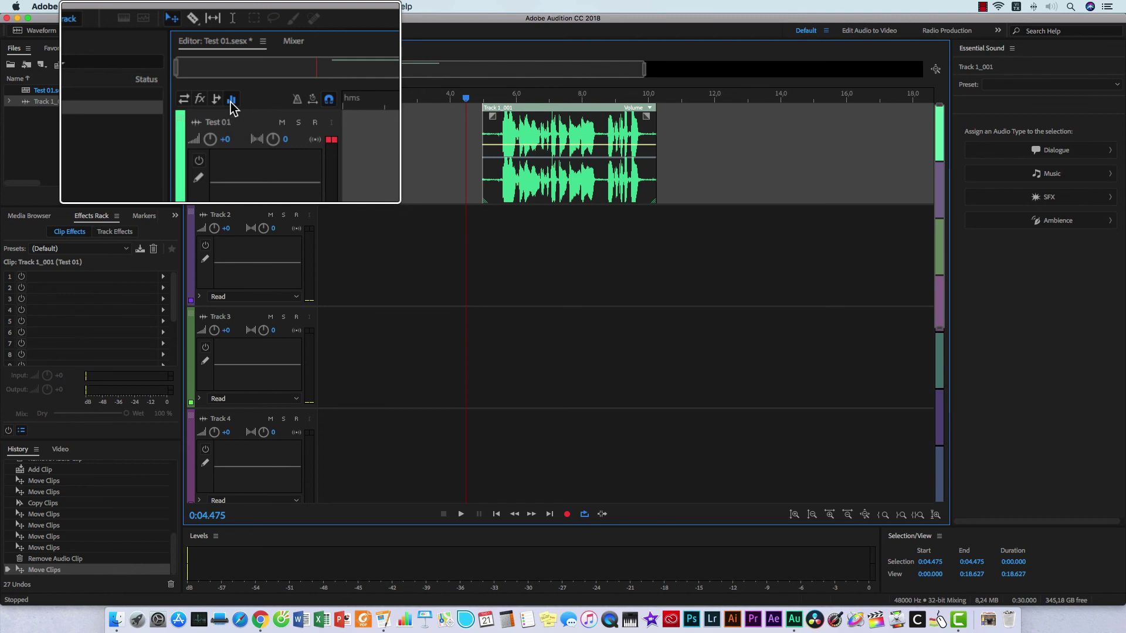
- Revisit the tracks' routing and effects controls, view the S1 send choices of Test 01, and return to the EQ display
left_click(183, 99)
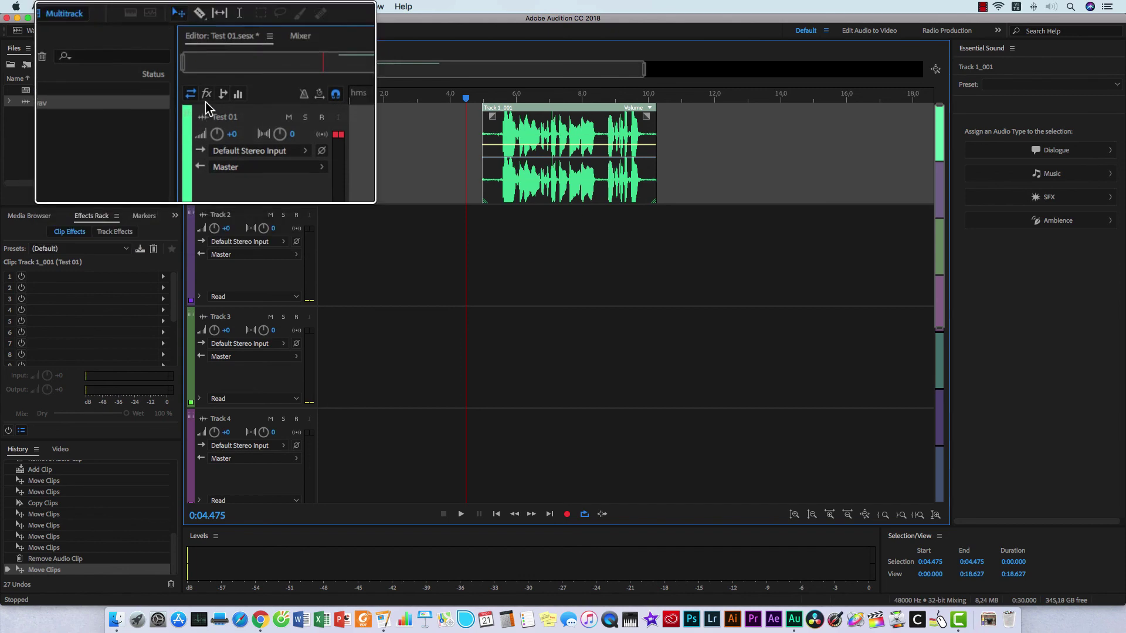
left_click(203, 81)
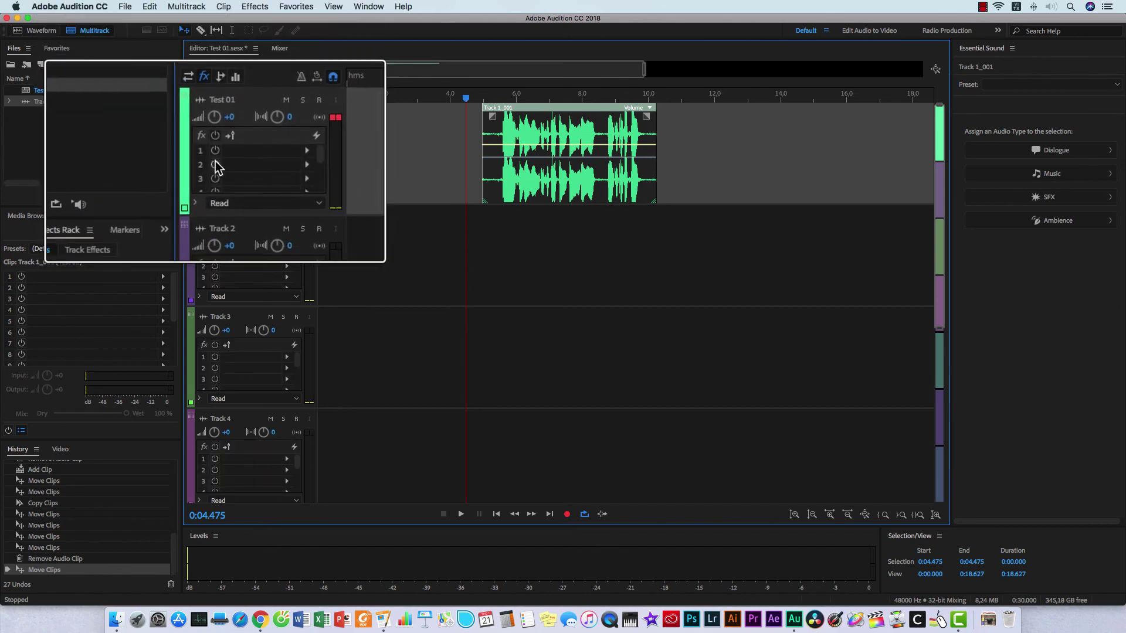
left_click(219, 96)
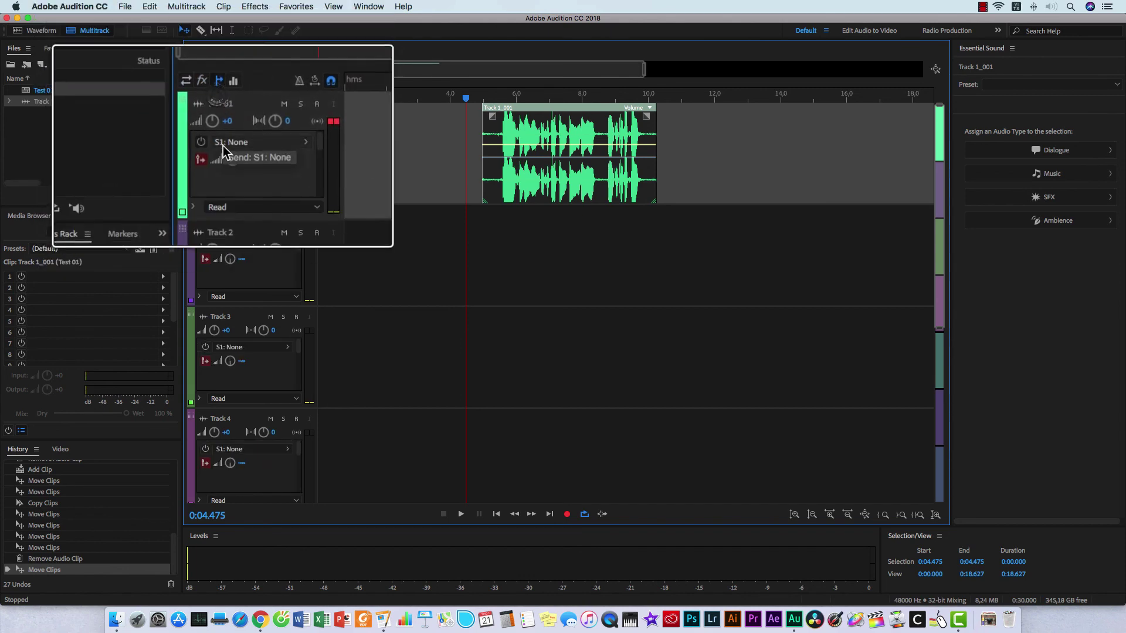
left_click(230, 144)
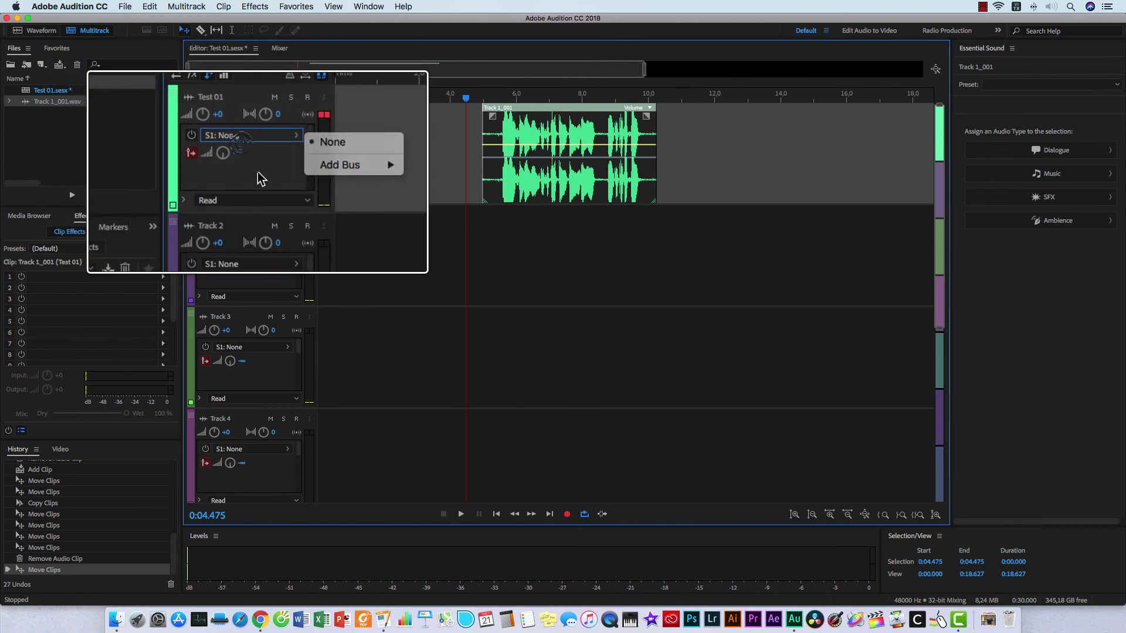
left_click(231, 102)
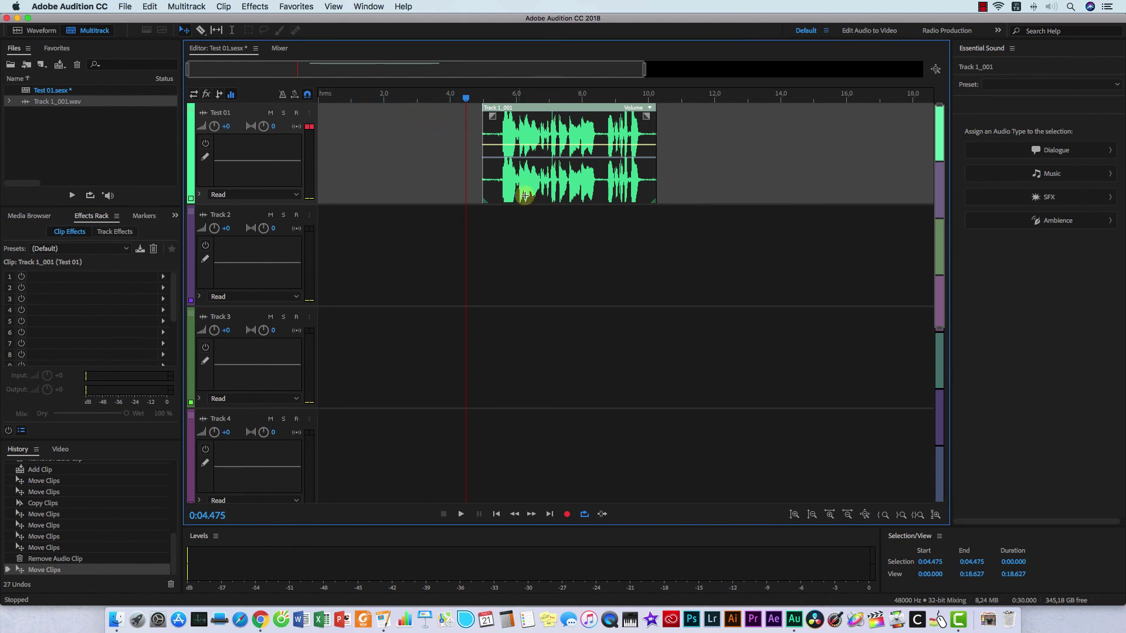
right_click(516, 130)
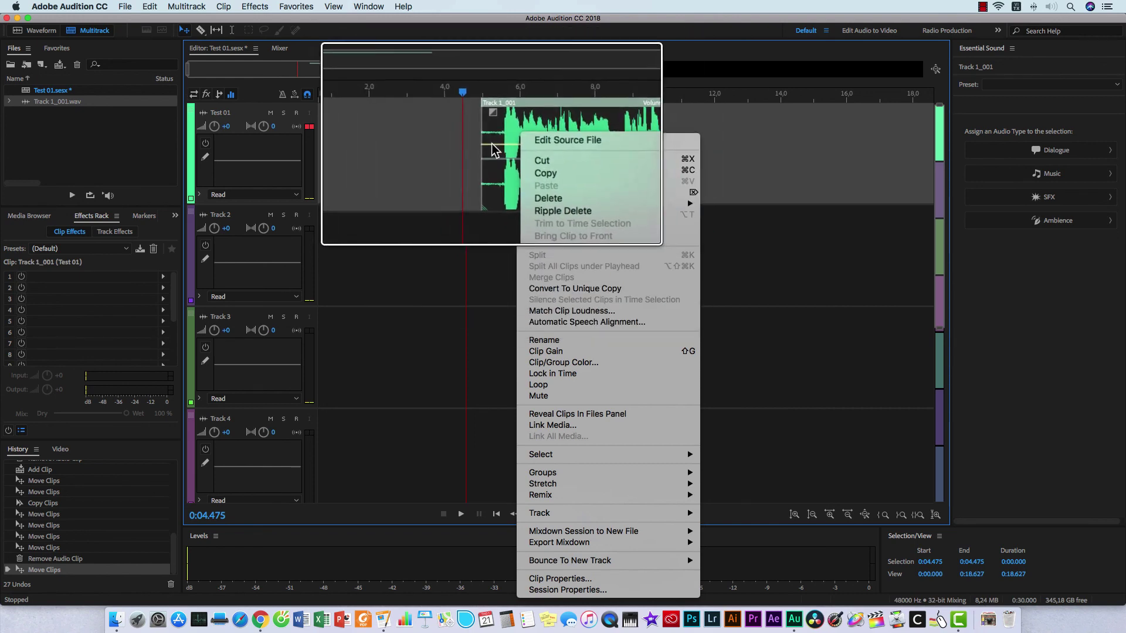
left_click(441, 145)
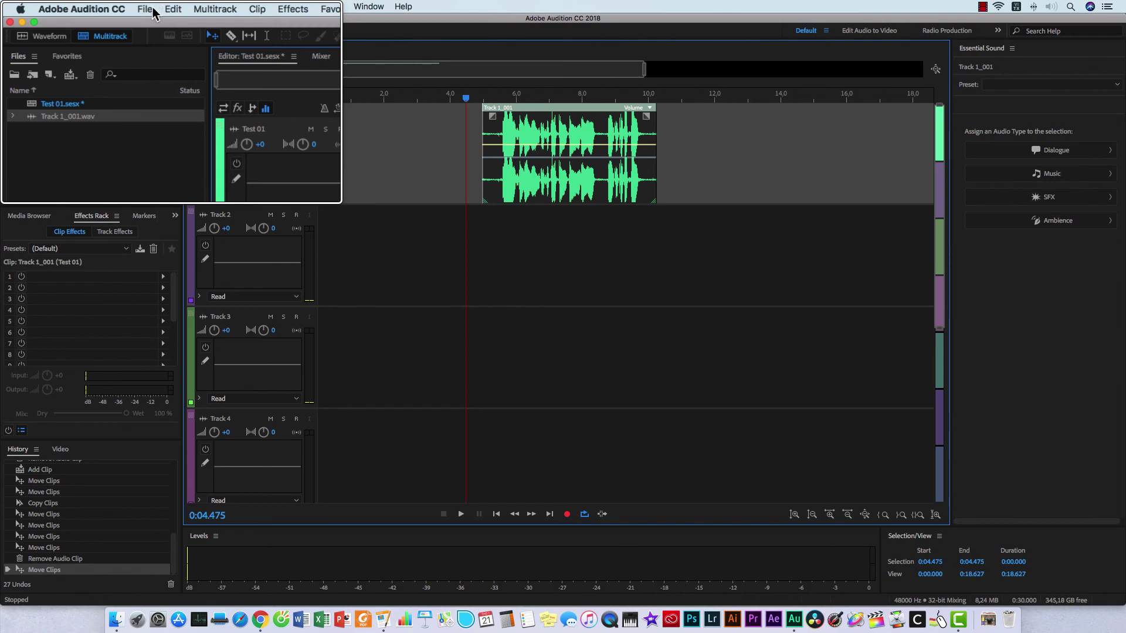
left_click(173, 8)
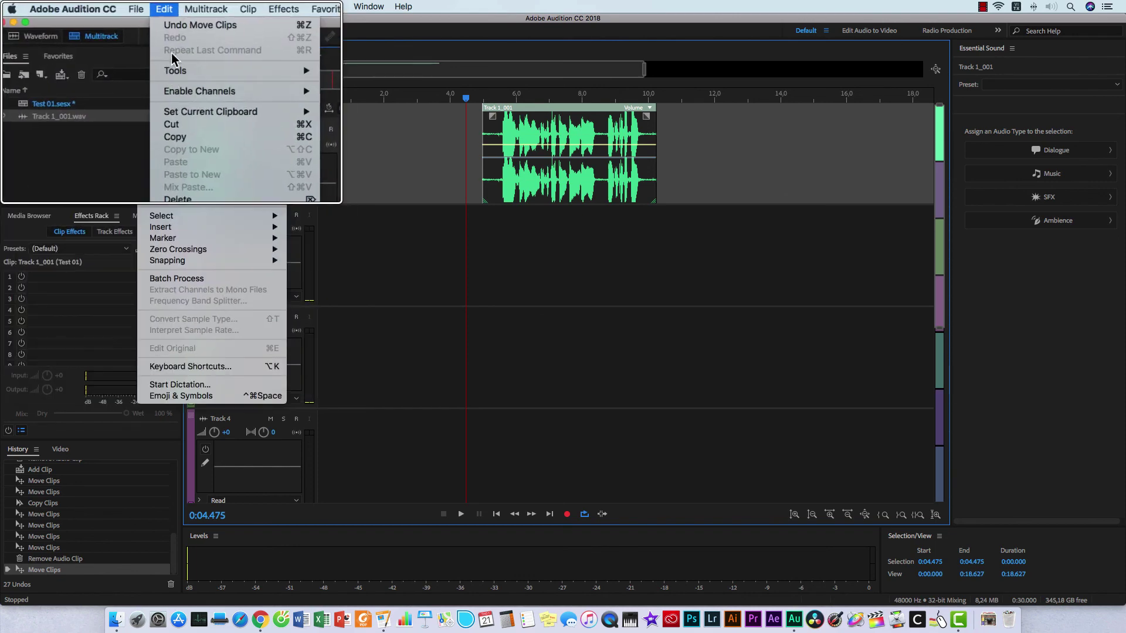
mouse_move(226, 13)
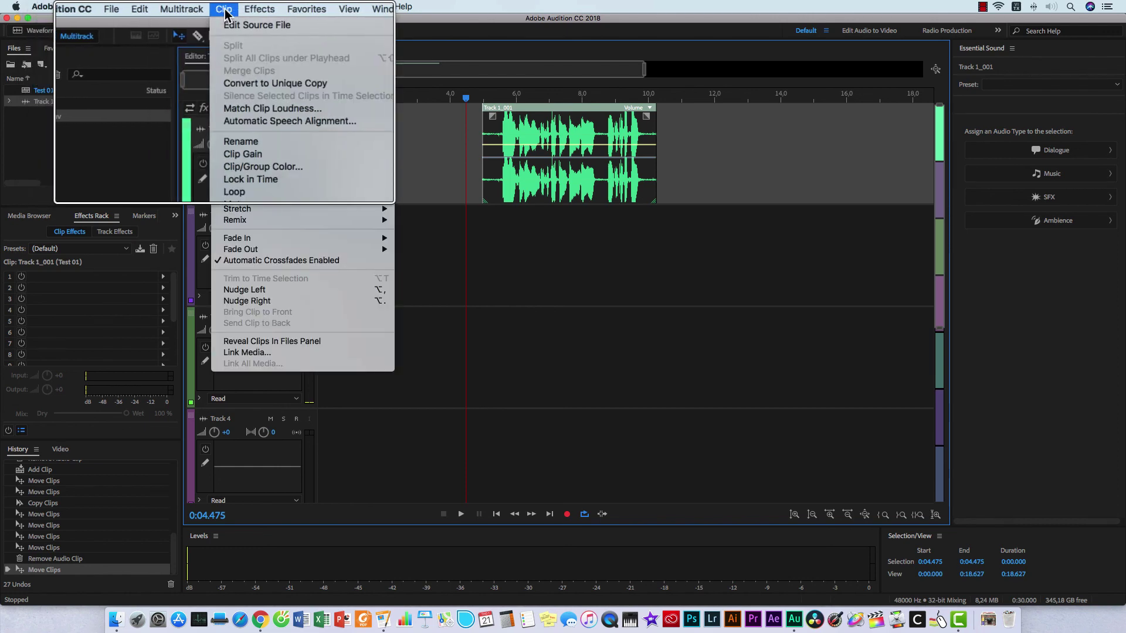
mouse_move(299, 16)
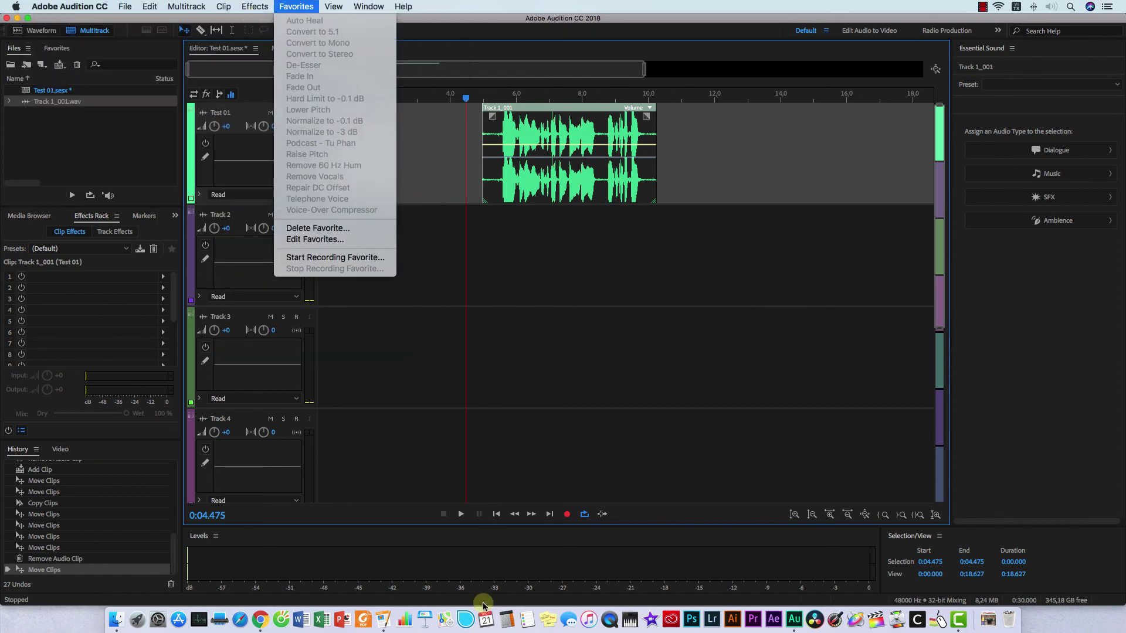
- Switch to Pages and bring up the Giao trinh Audition.pages document
left_click(390, 624)
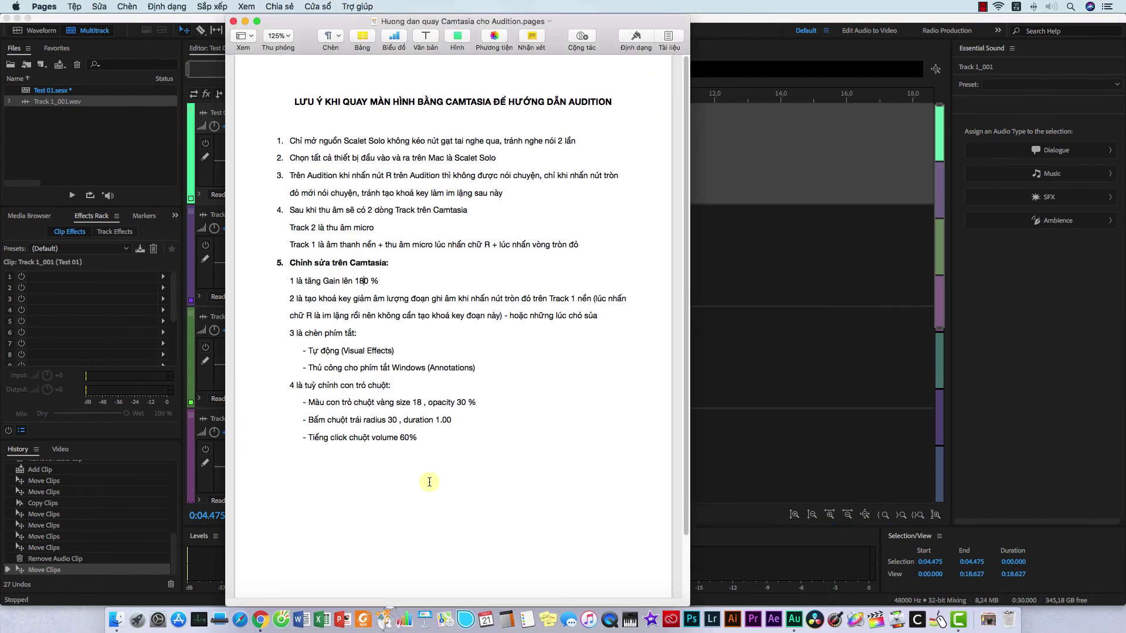
right_click(383, 621)
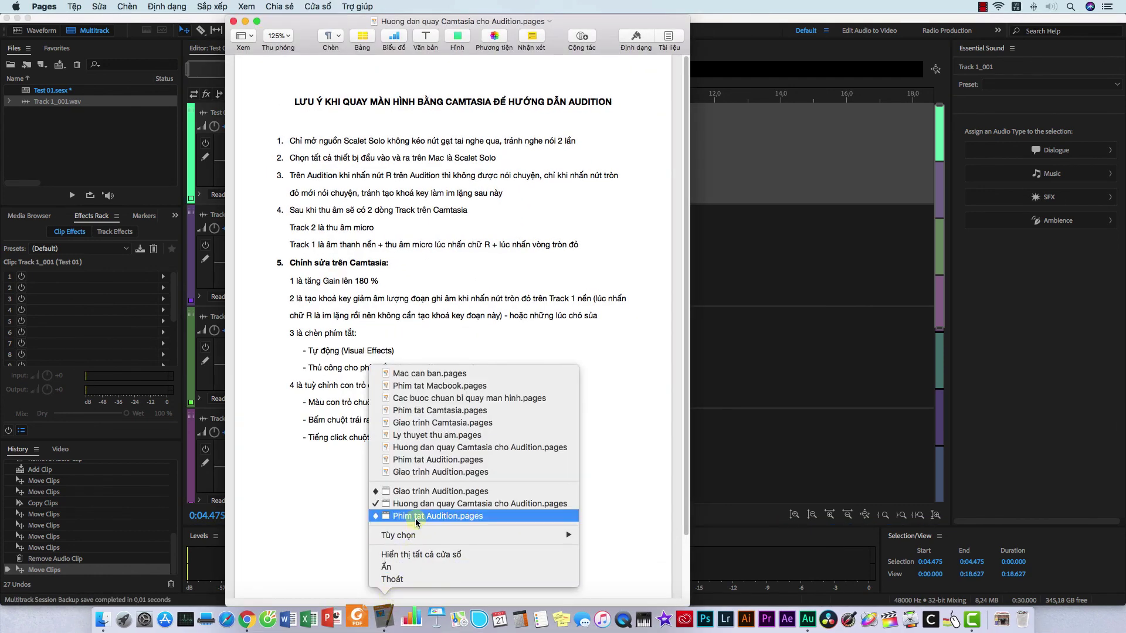
left_click(417, 491)
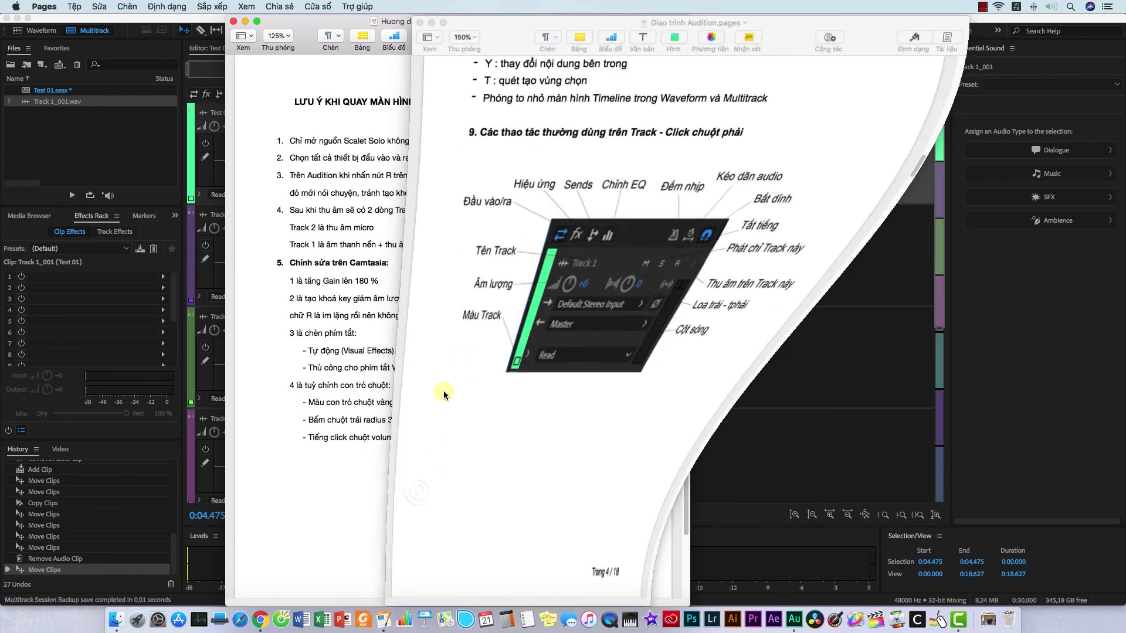
- Examine the course notes' annotated diagram of the Multitrack clip context menu, from Edit Source File to Session Properties
scroll(560, 341, "down", 15)
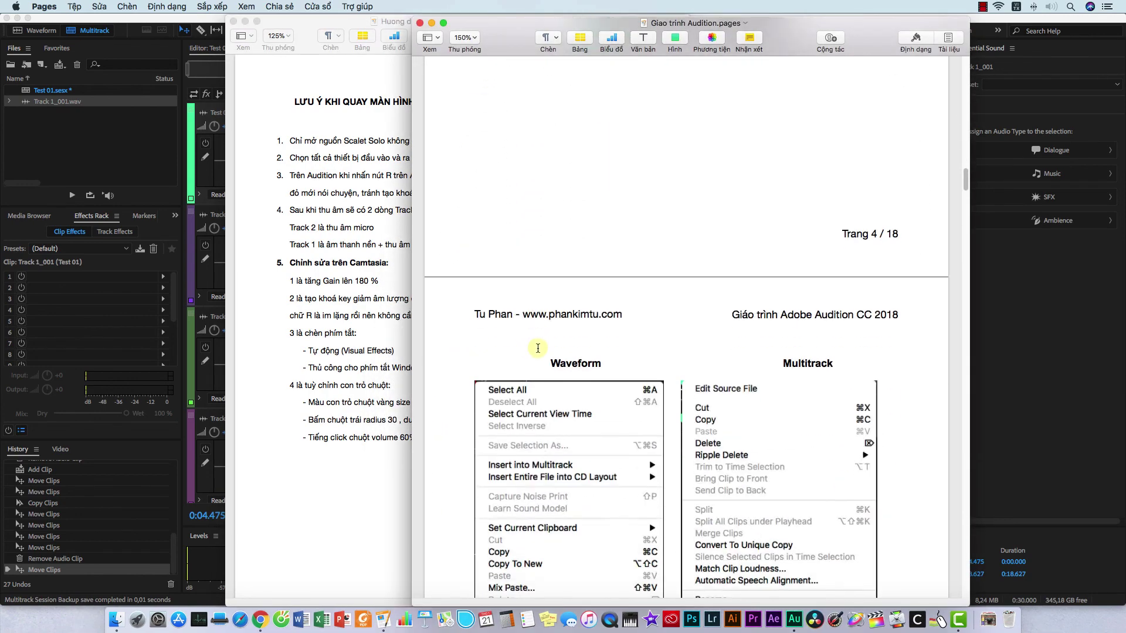
scroll(562, 346, "down", 10)
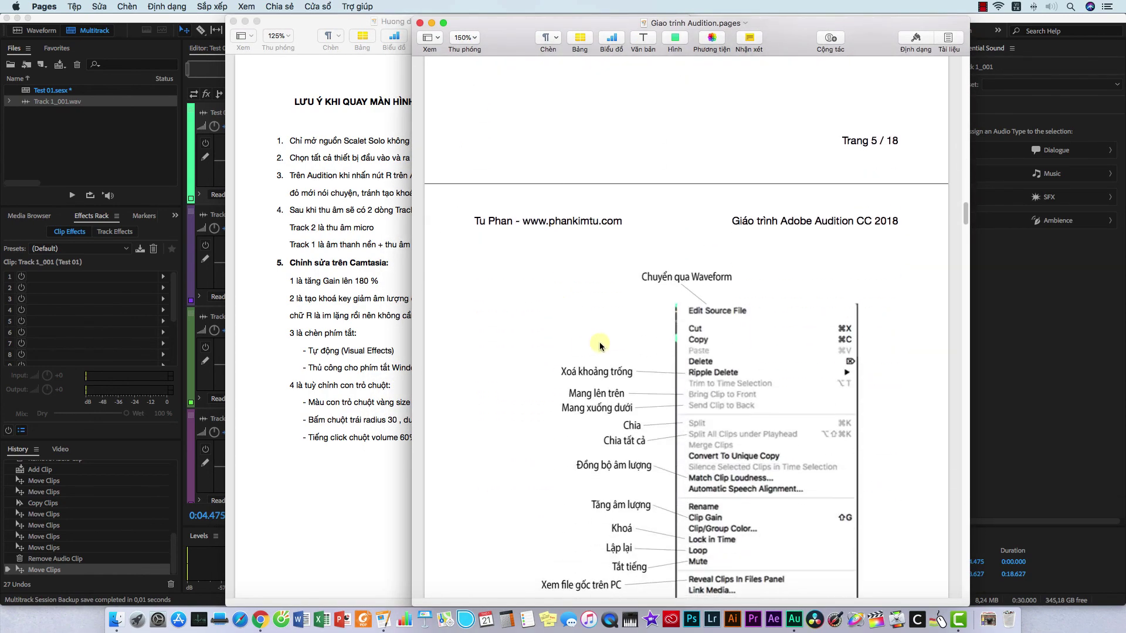
scroll(639, 300, "down", 5)
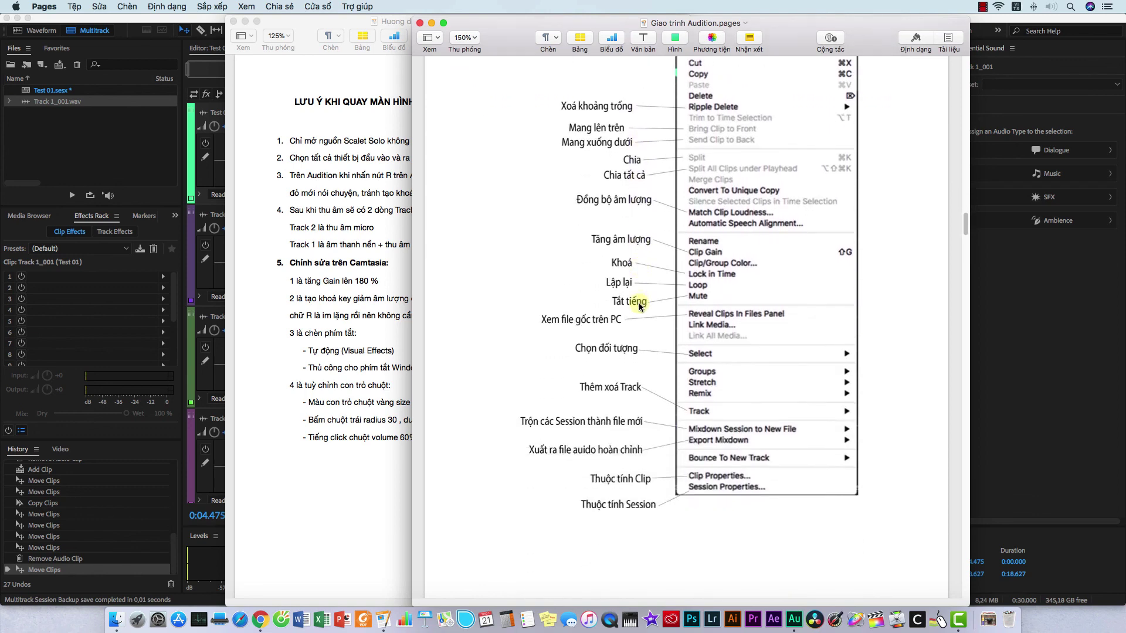
scroll(670, 235, "up", 4)
scroll(670, 235, "up", 3)
scroll(670, 237, "down", 4)
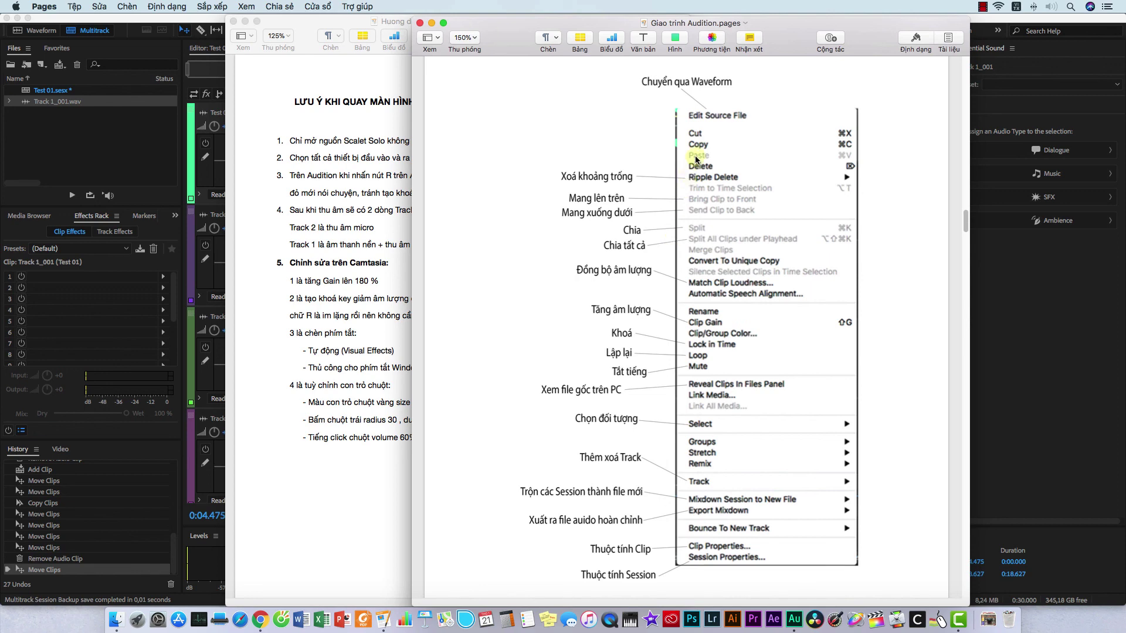
scroll(686, 138, "up", 2)
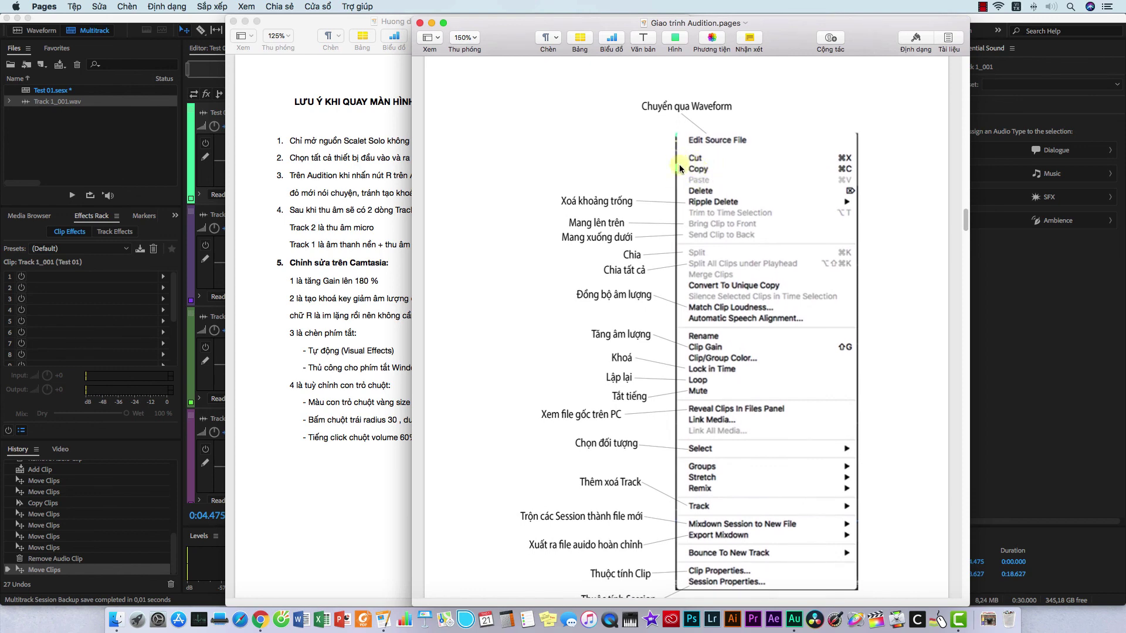
scroll(703, 176, "down", 1)
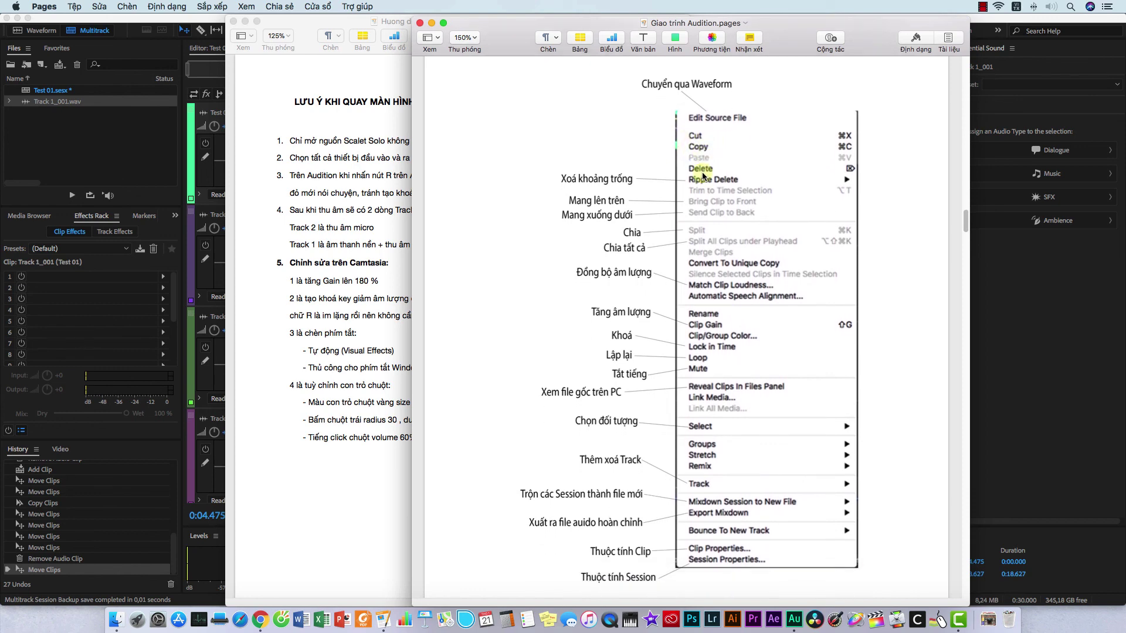